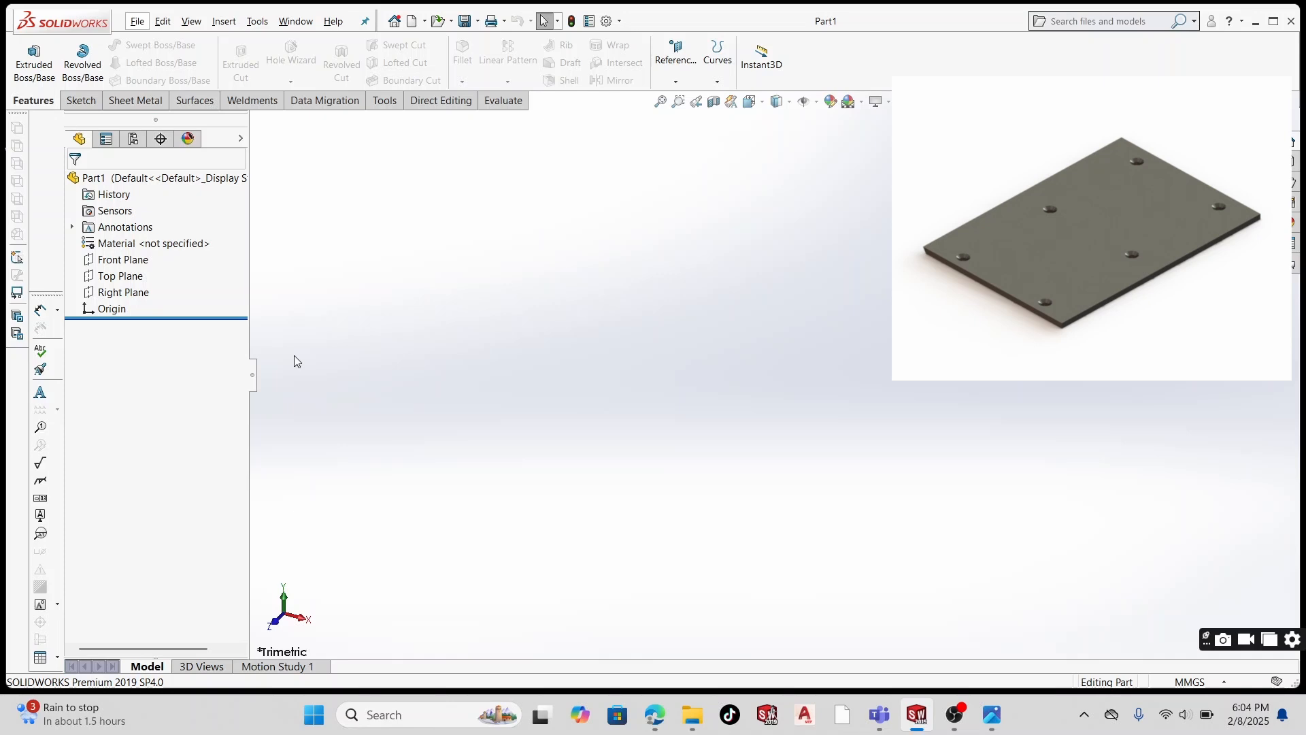
# - Sketch a center rectangle about 176 by 113 mm on the Top Plane, centred on the origin
pyautogui.click(115, 263)
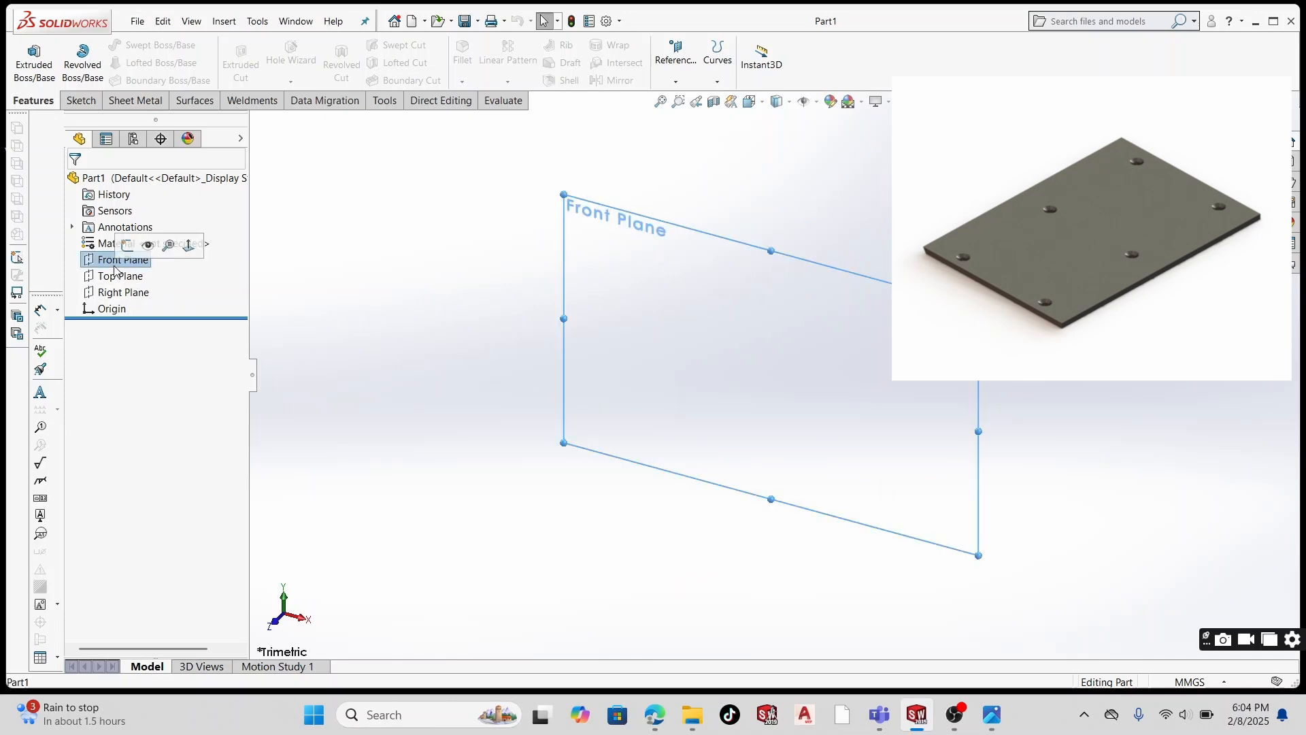
pyautogui.click(116, 276)
pyautogui.click(121, 260)
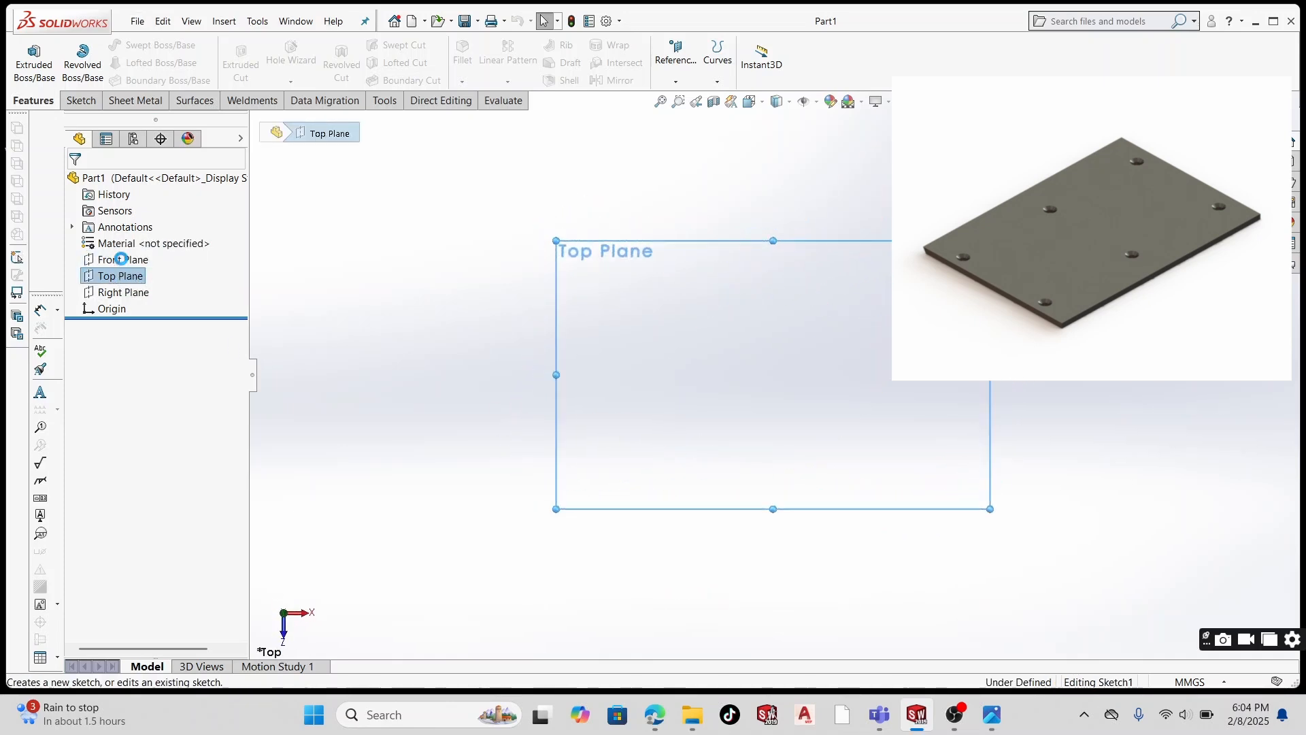
pyautogui.click(186, 53)
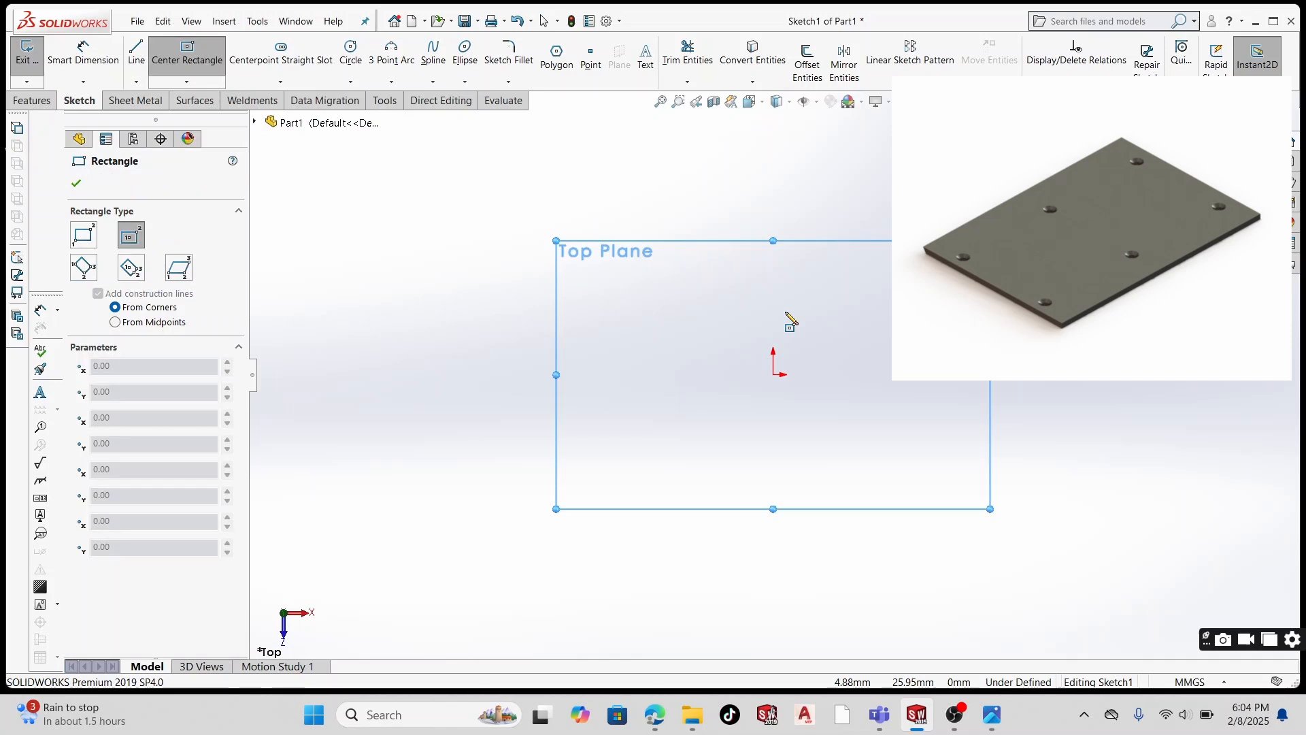
pyautogui.click(773, 374)
pyautogui.click(558, 511)
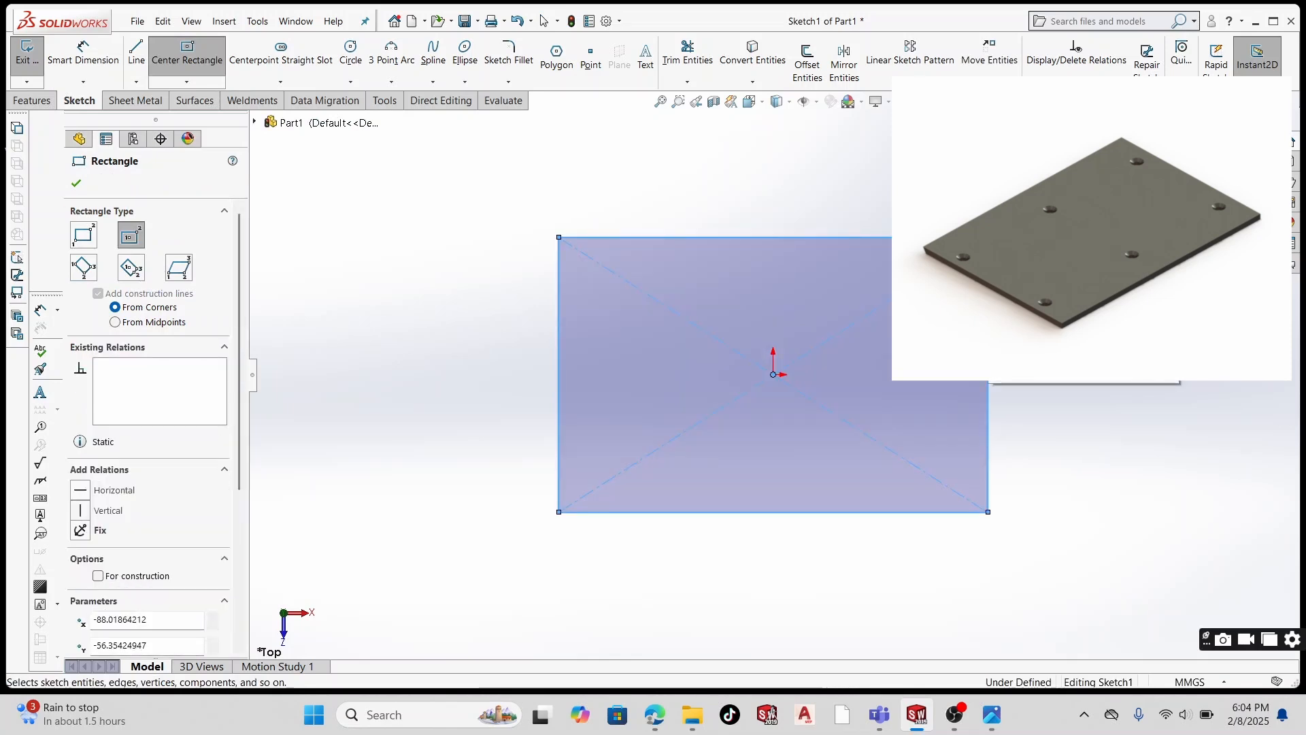
# - Dimension the upper horizontal edge of the rectangle to 400 mm
pyautogui.click(83, 53)
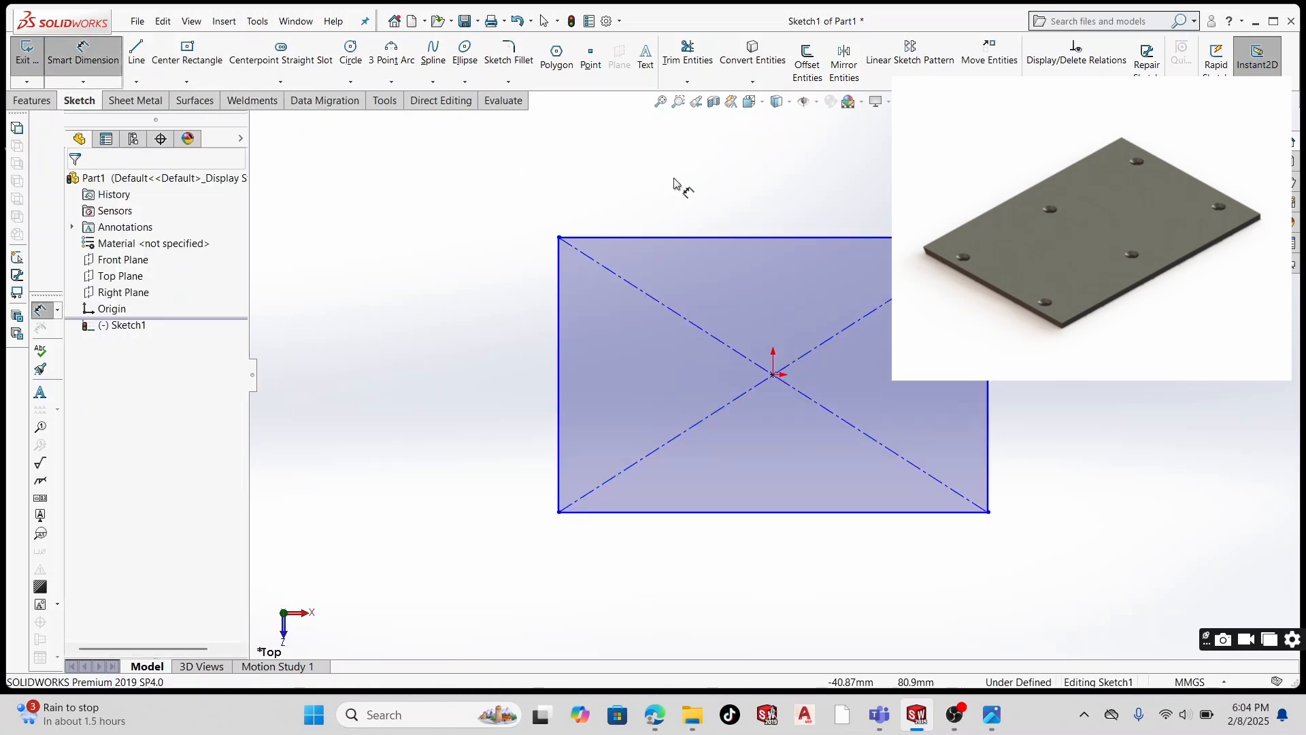
pyautogui.click(700, 237)
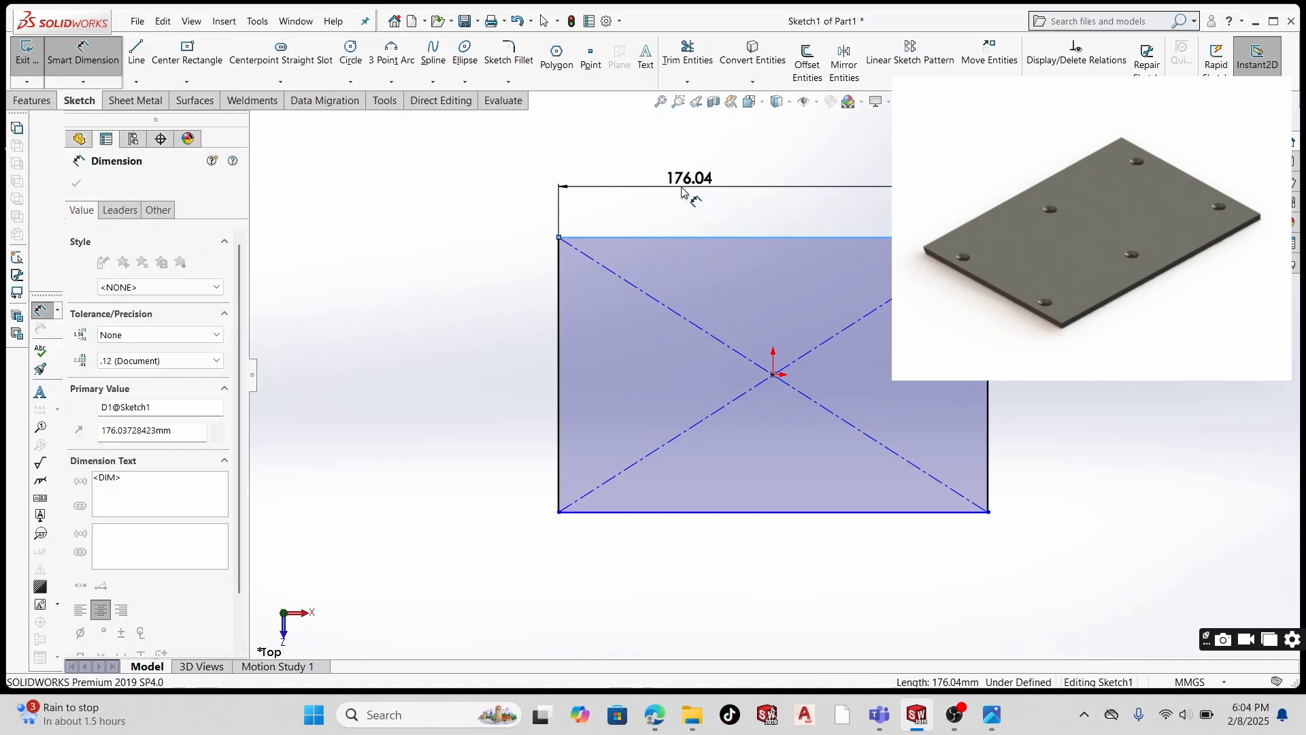
pyautogui.click(683, 191)
pyautogui.write('499')
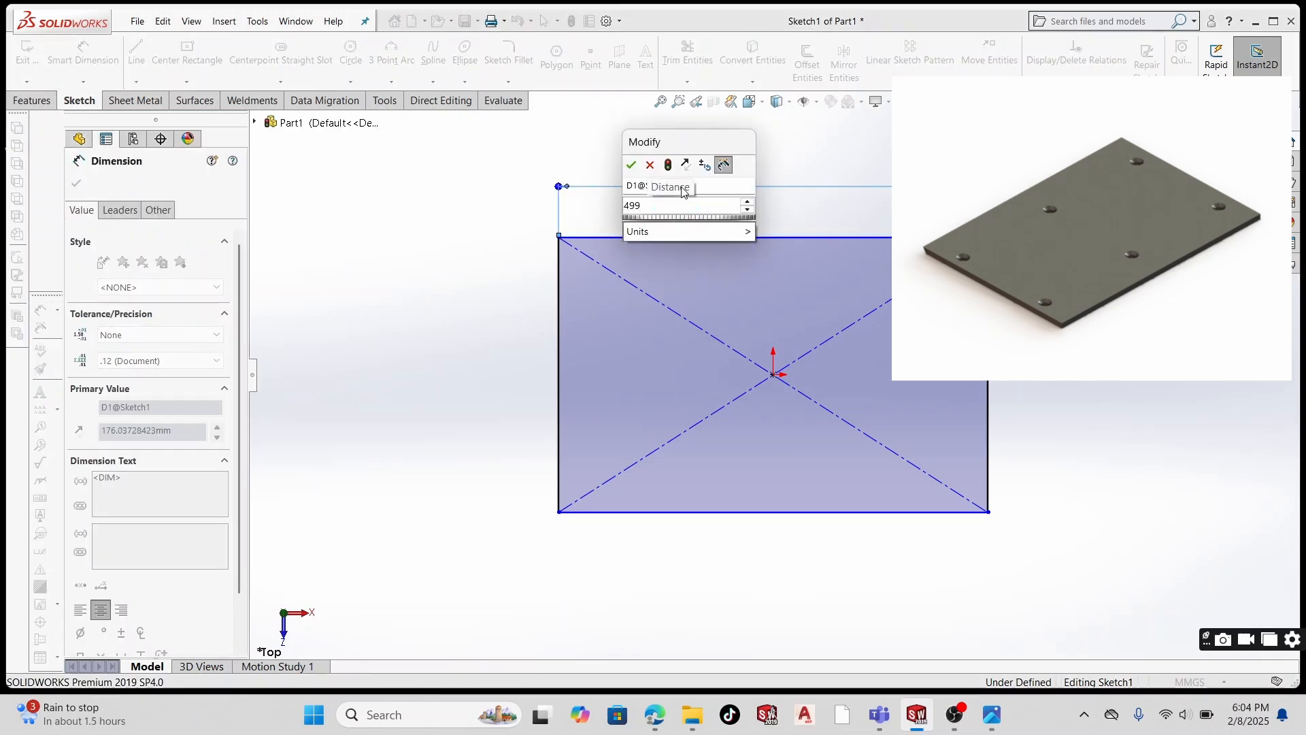
pyautogui.press('BackSpace')
pyautogui.press('BackSpace')
pyautogui.write('00')
pyautogui.press('Return')
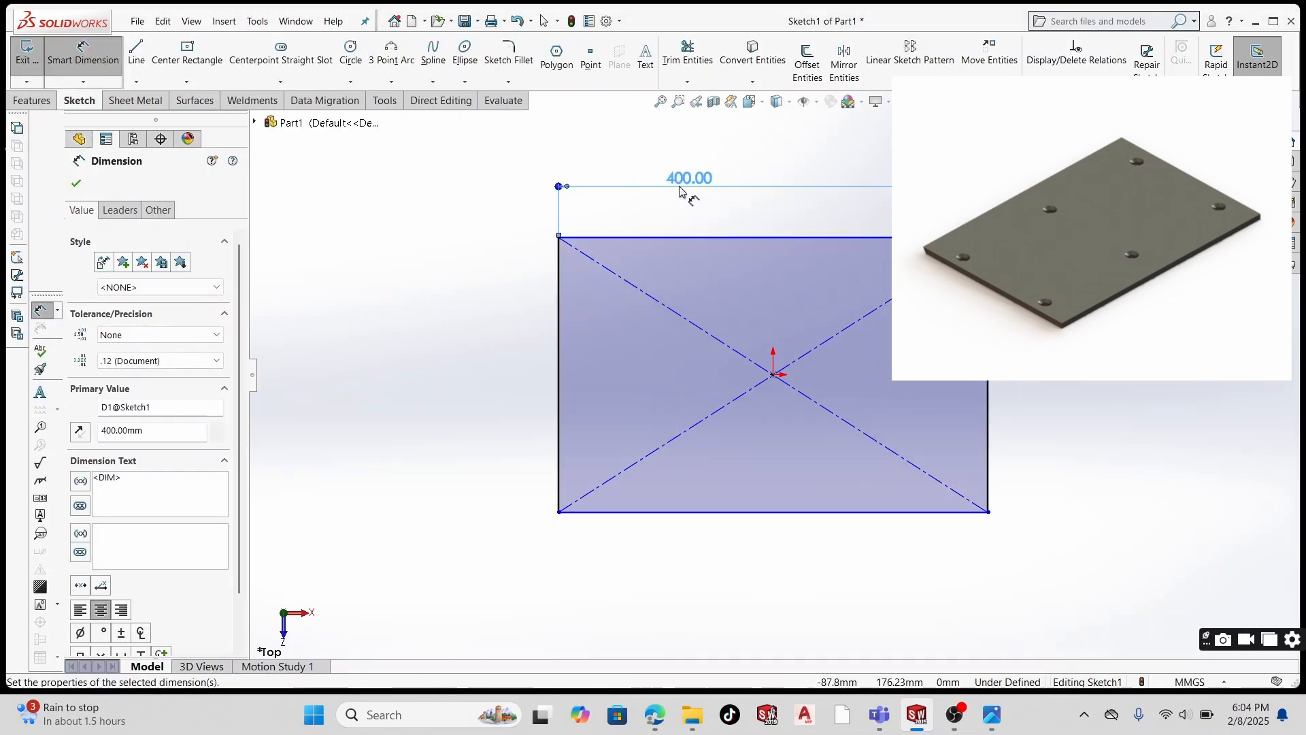
# - Dimension the vertical edge of the rectangle to 250 mm and finish dimensioning
pyautogui.click(558, 292)
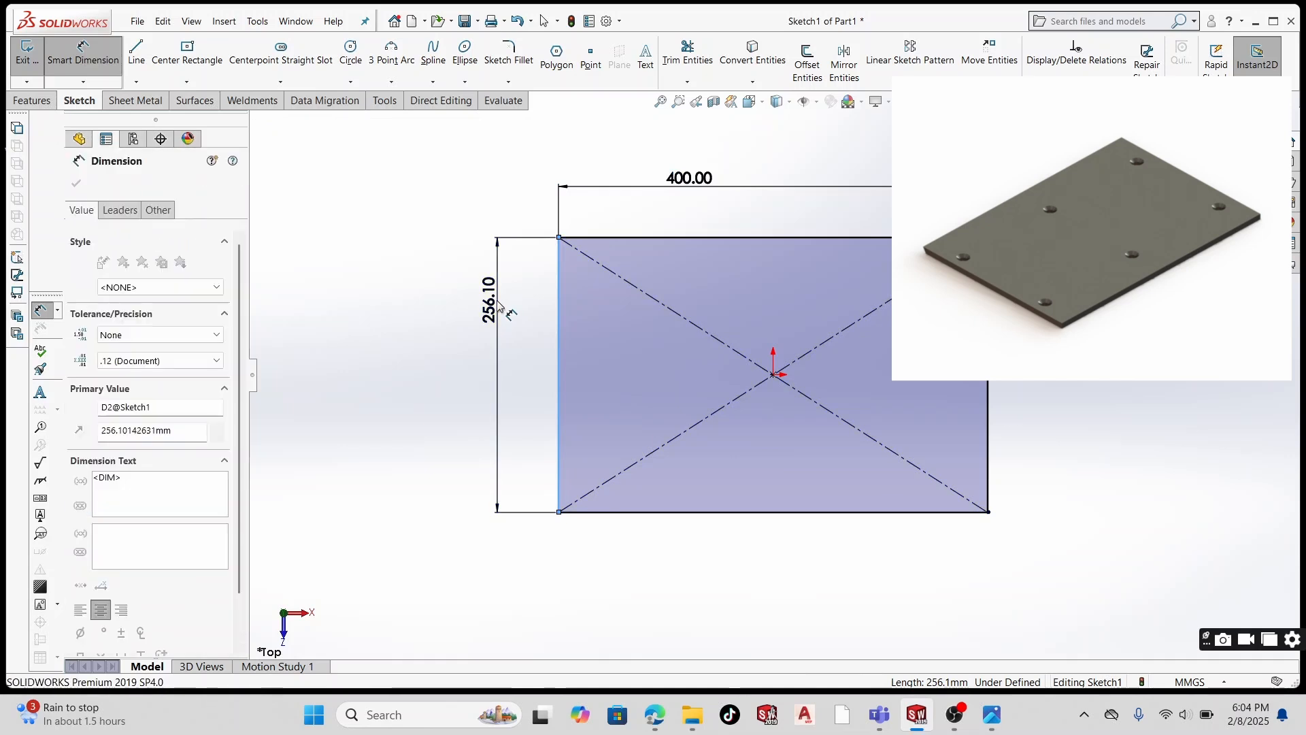
pyautogui.click(498, 306)
pyautogui.write('50')
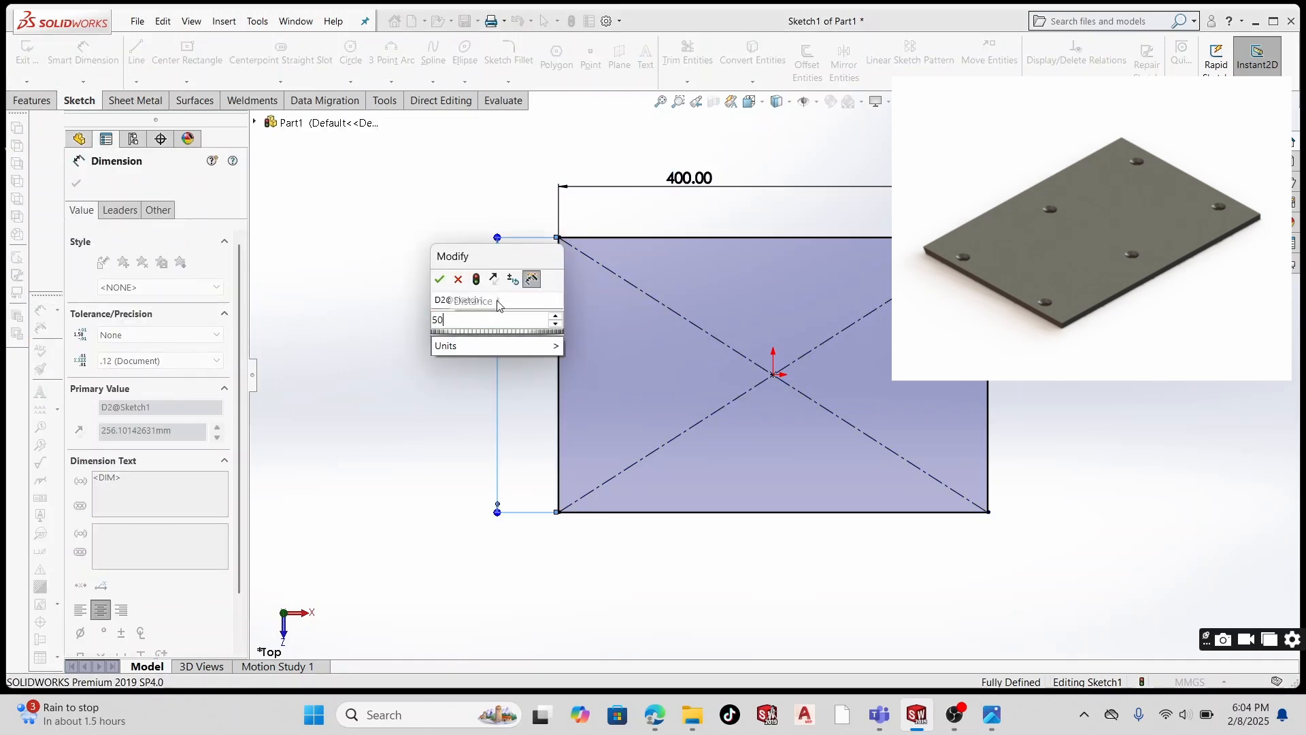
pyautogui.press('BackSpace')
pyautogui.press('BackSpace')
pyautogui.write('259')
pyautogui.press('BackSpace')
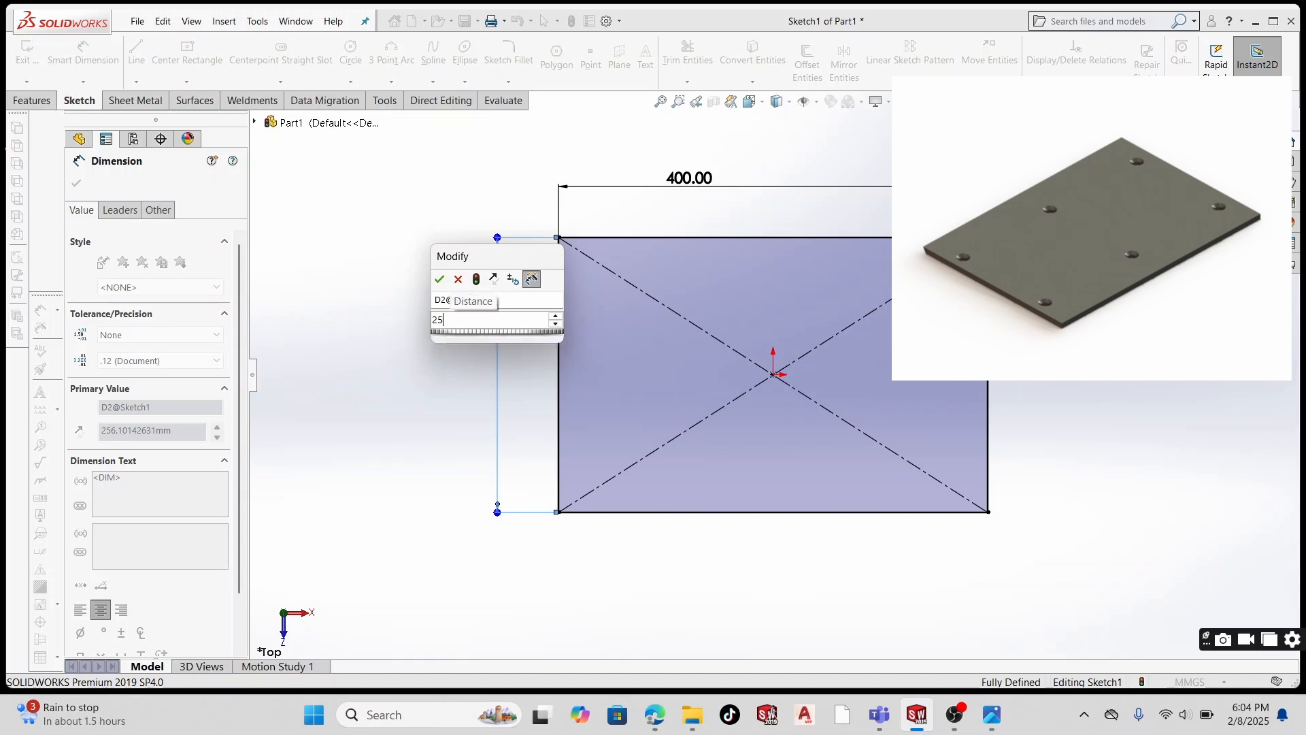
pyautogui.write('0')
pyautogui.press('Return')
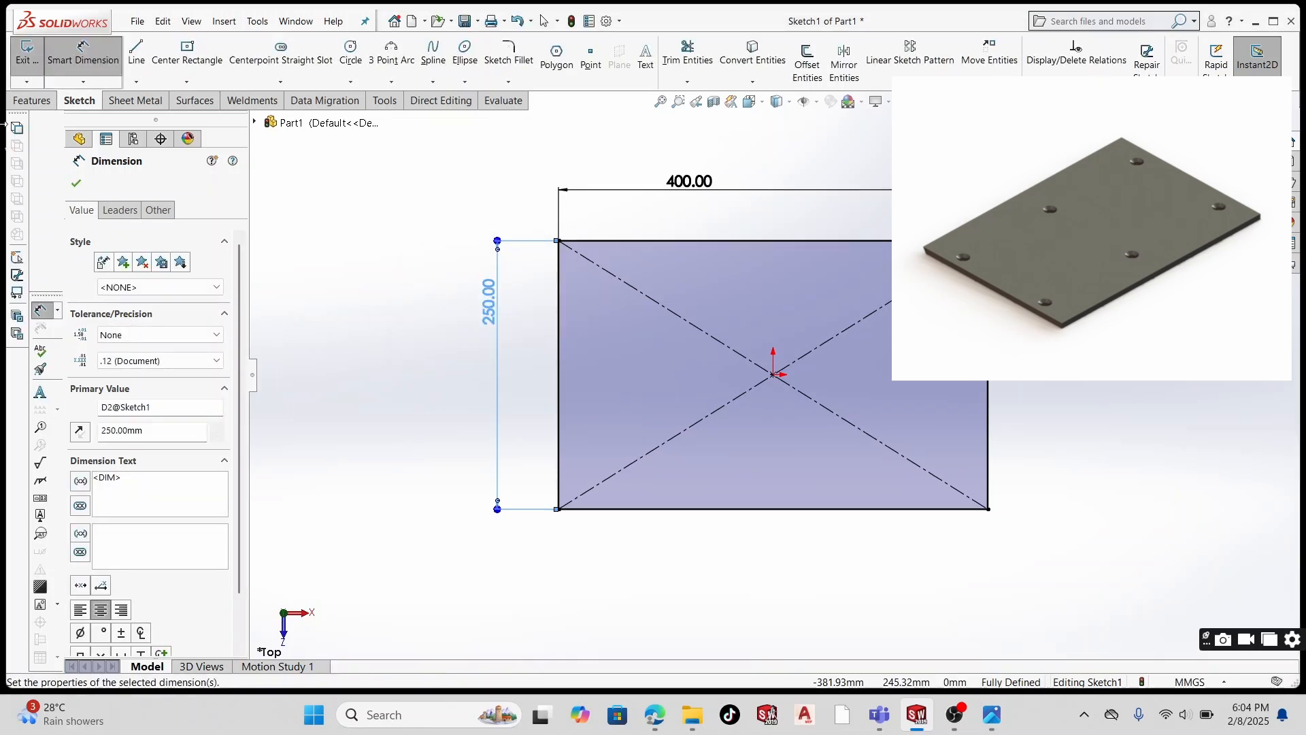
pyautogui.click(71, 185)
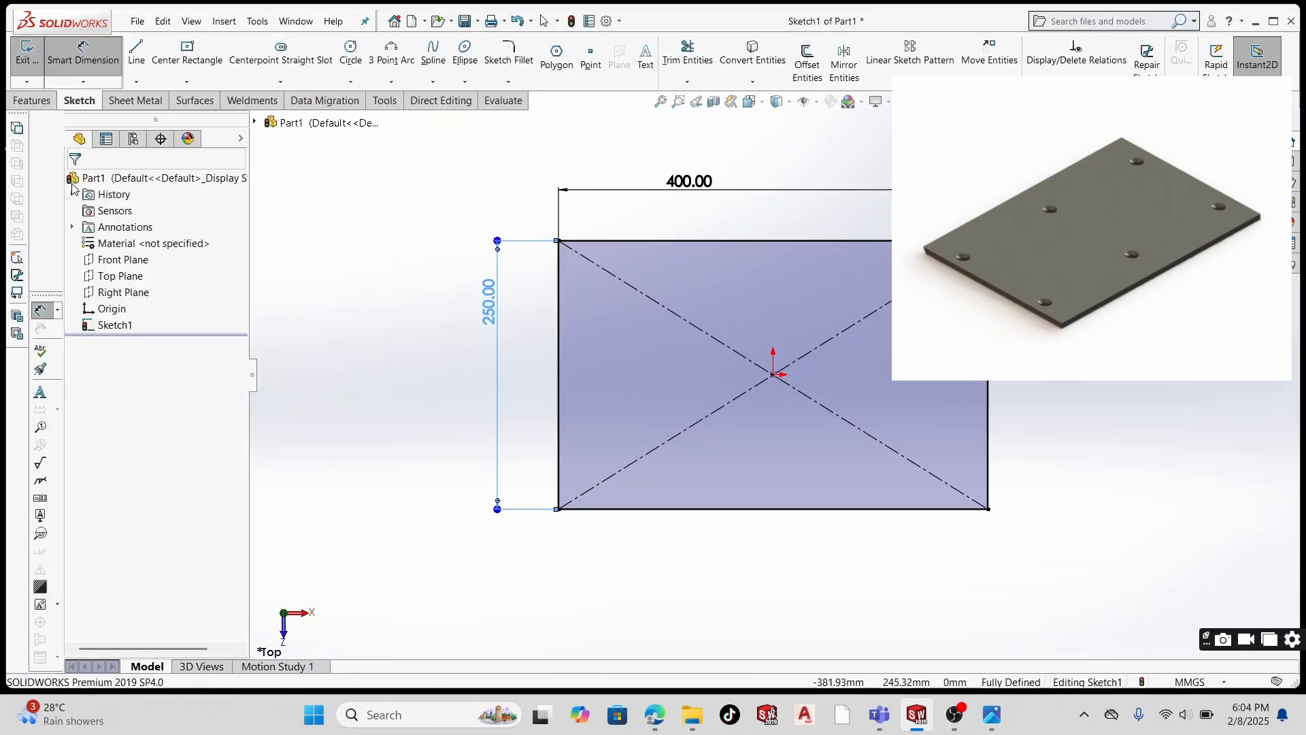
# - Extrude the rectangle as a blind boss 10 mm deep to form the plate
pyautogui.click(33, 104)
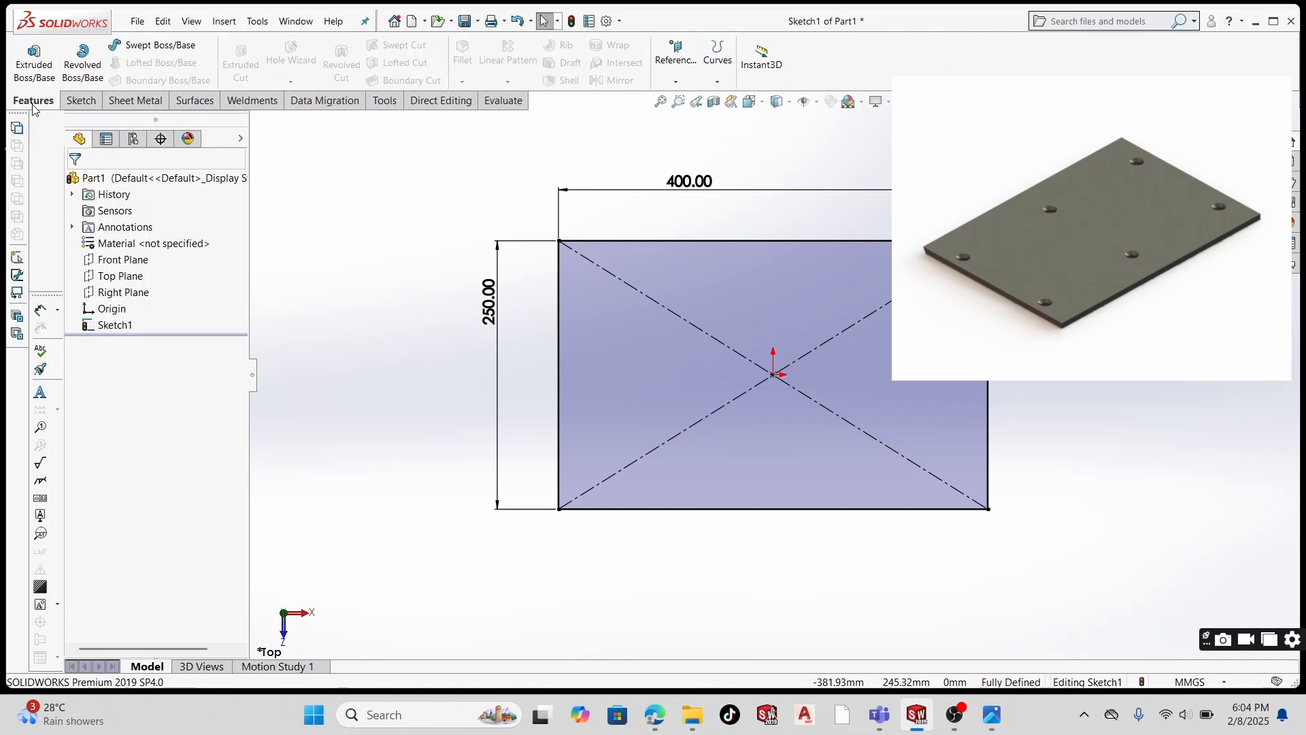
pyautogui.click(34, 60)
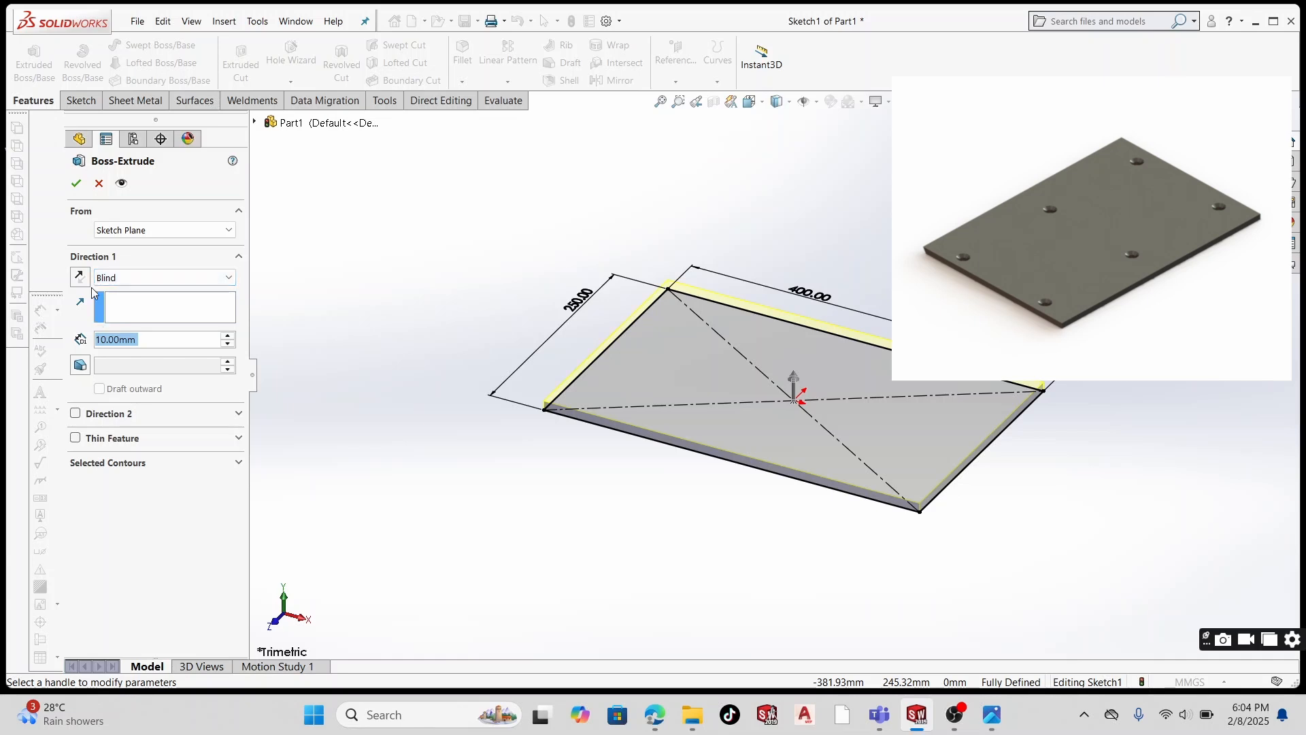
pyautogui.click(75, 184)
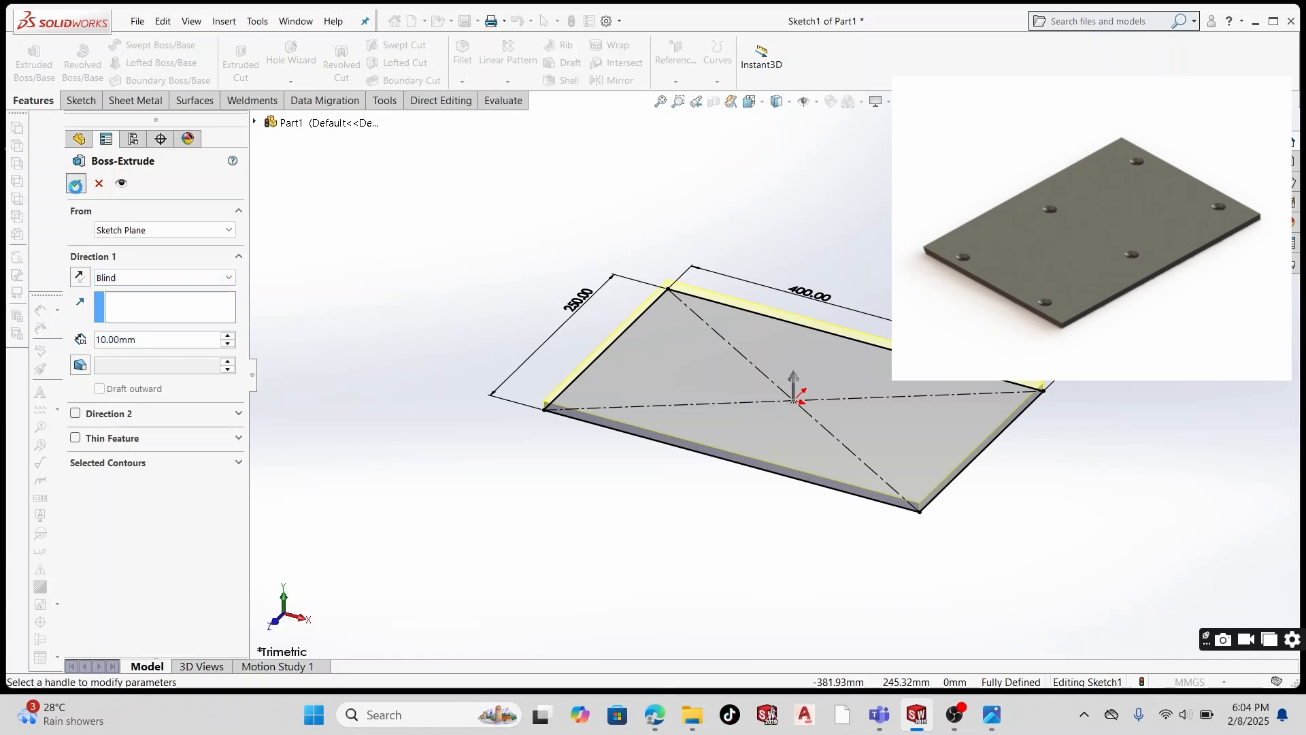
# - Open a new sketch on the large top face of the plate
pyautogui.click(703, 400)
pyautogui.click(823, 355)
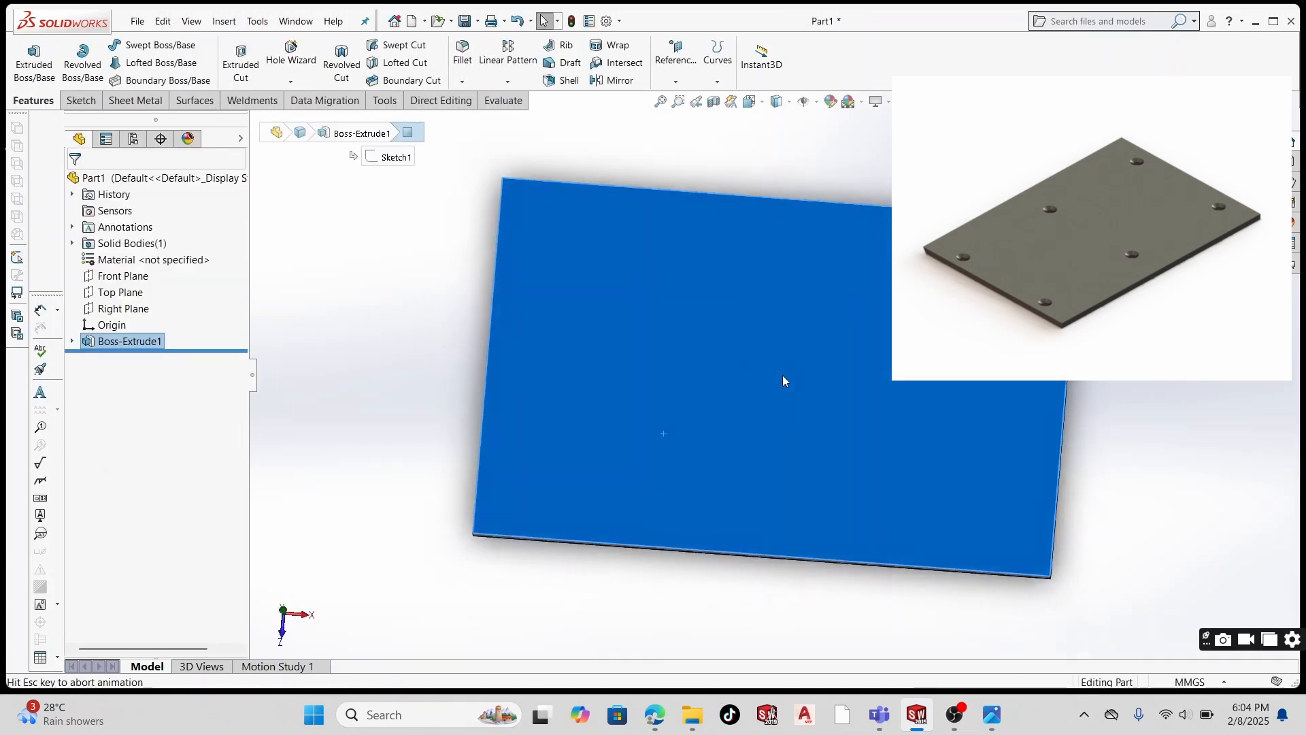
pyautogui.rightClick(747, 334)
pyautogui.click(779, 311)
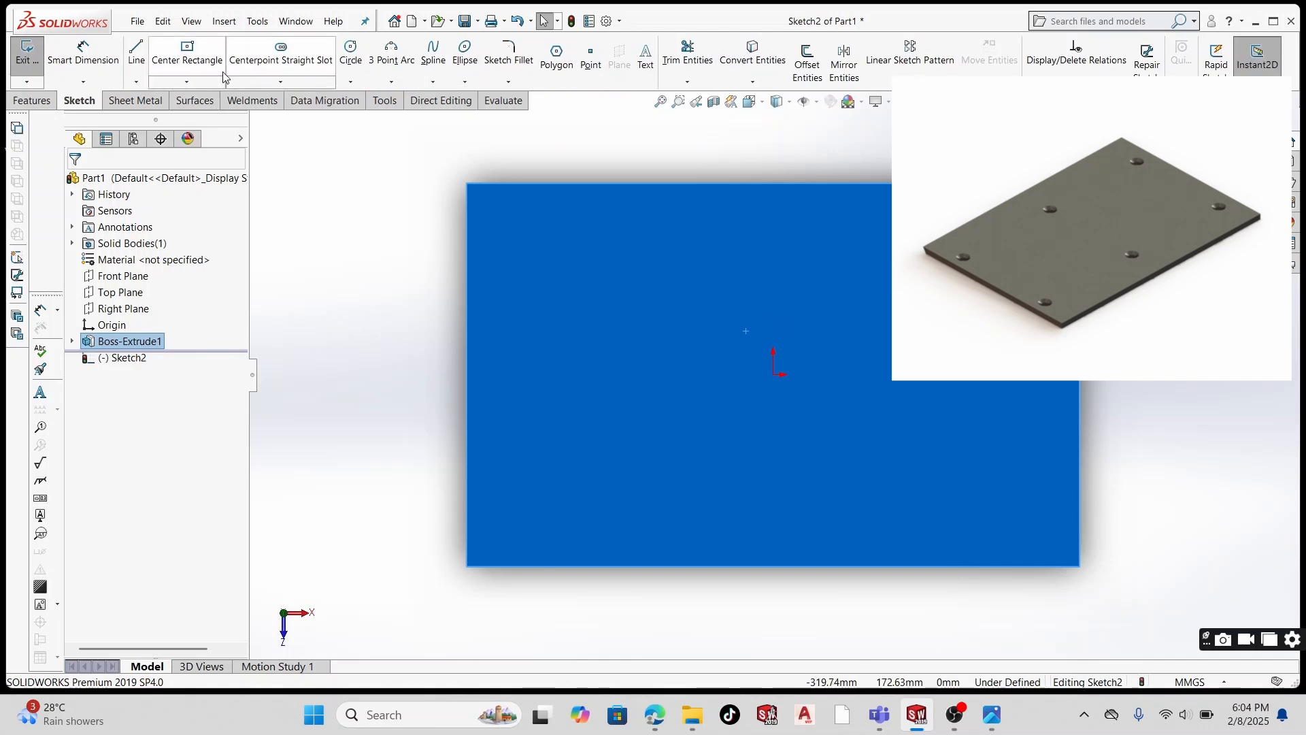
# - Draw a corner rectangle about 317 by 178 mm inside the outline of the plate's top face
pyautogui.click(194, 83)
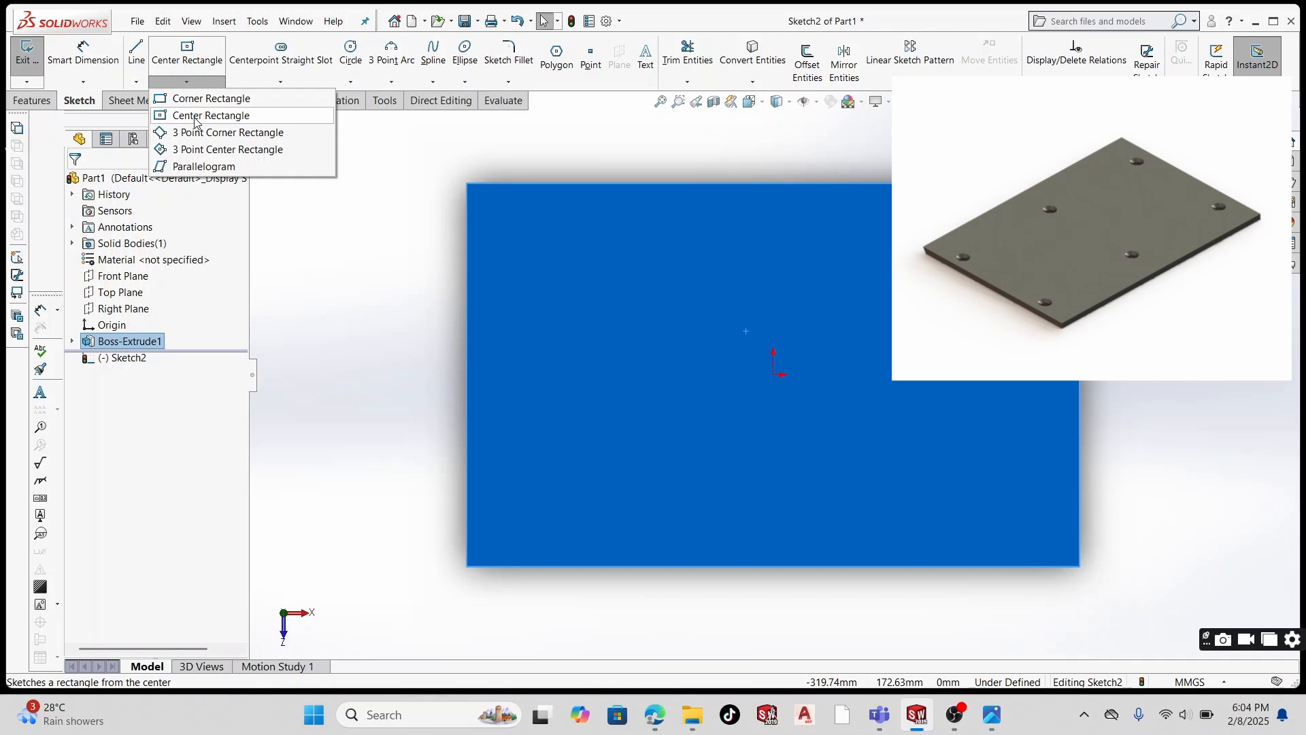
pyautogui.click(201, 99)
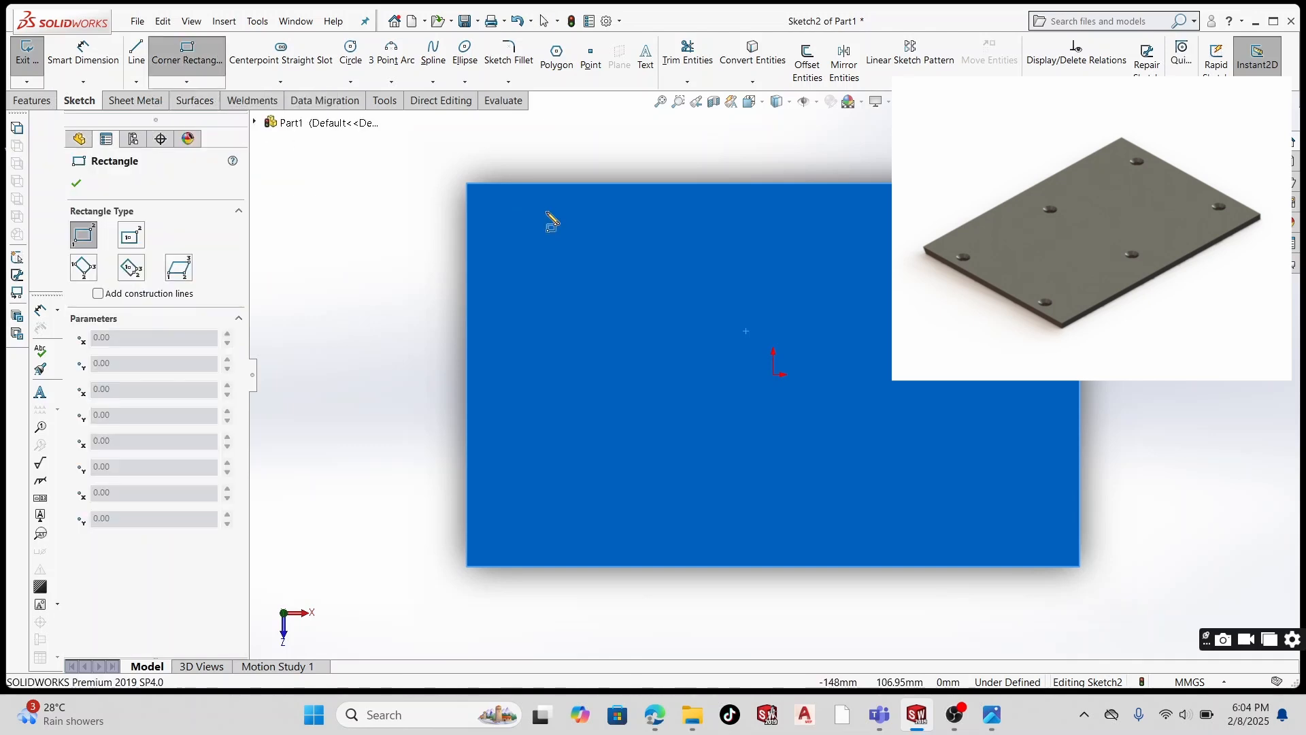
pyautogui.click(530, 239)
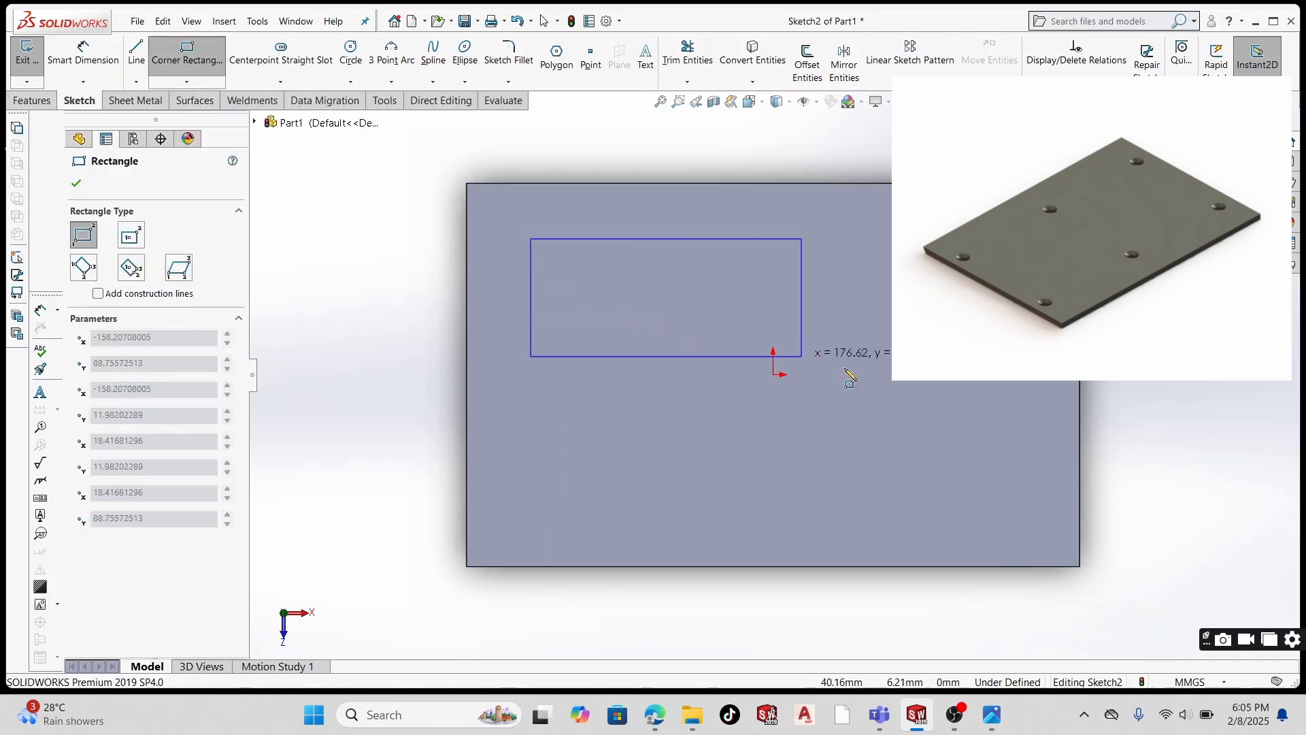
pyautogui.click(1019, 510)
pyautogui.rightClick(1019, 510)
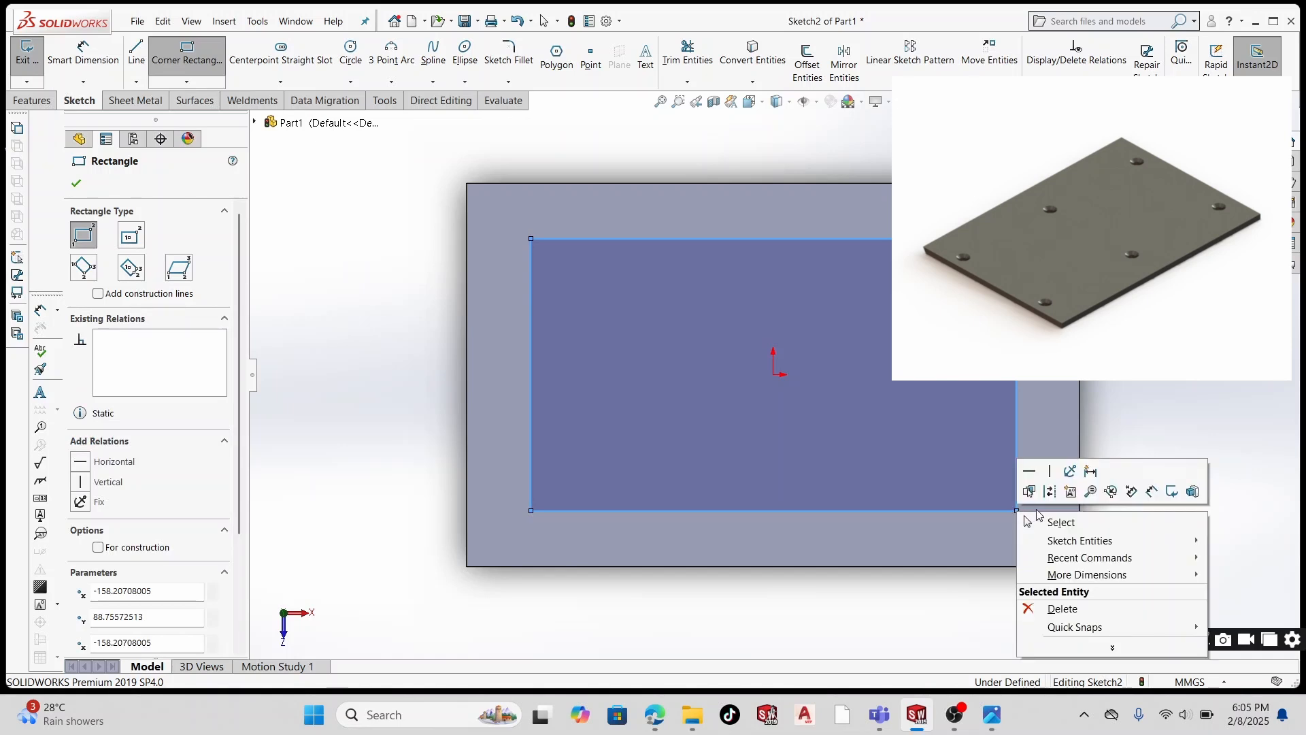
pyautogui.click(1045, 521)
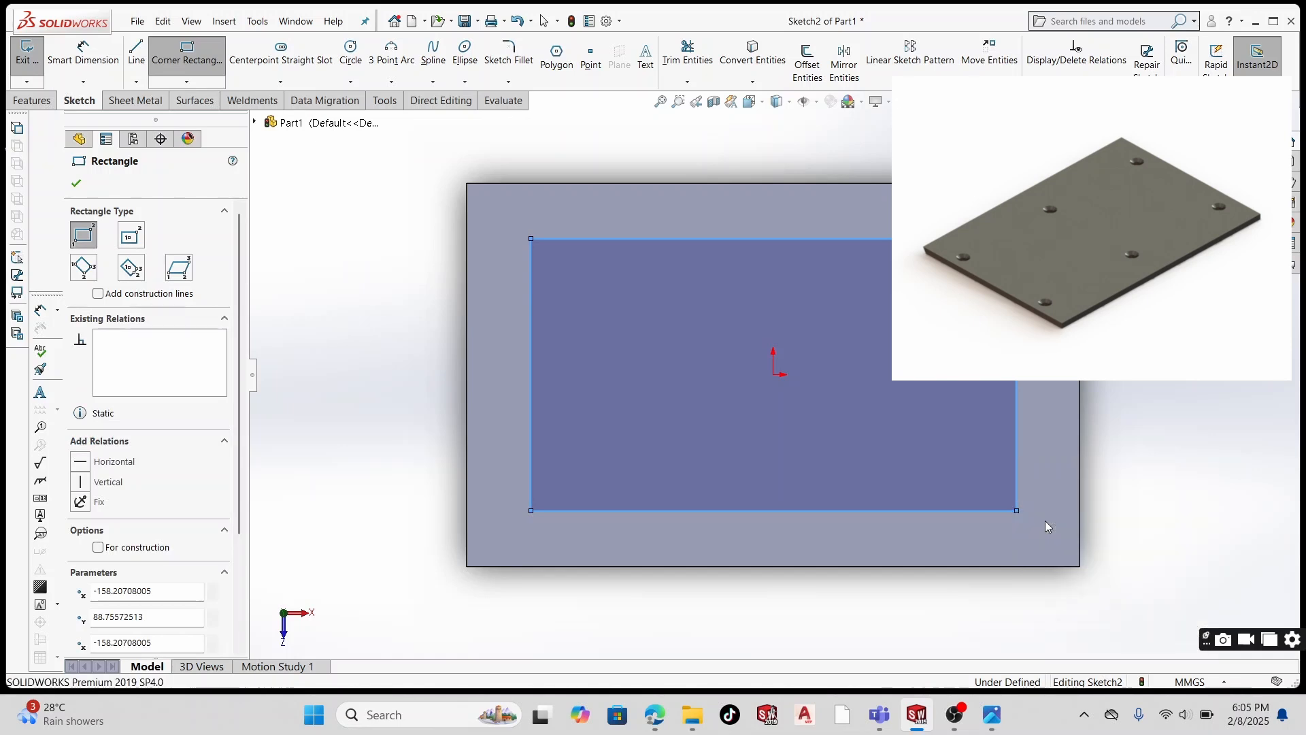
# - Dimension the upper edge of the inner rectangle to 350 mm
pyautogui.click(77, 65)
pyautogui.click(602, 238)
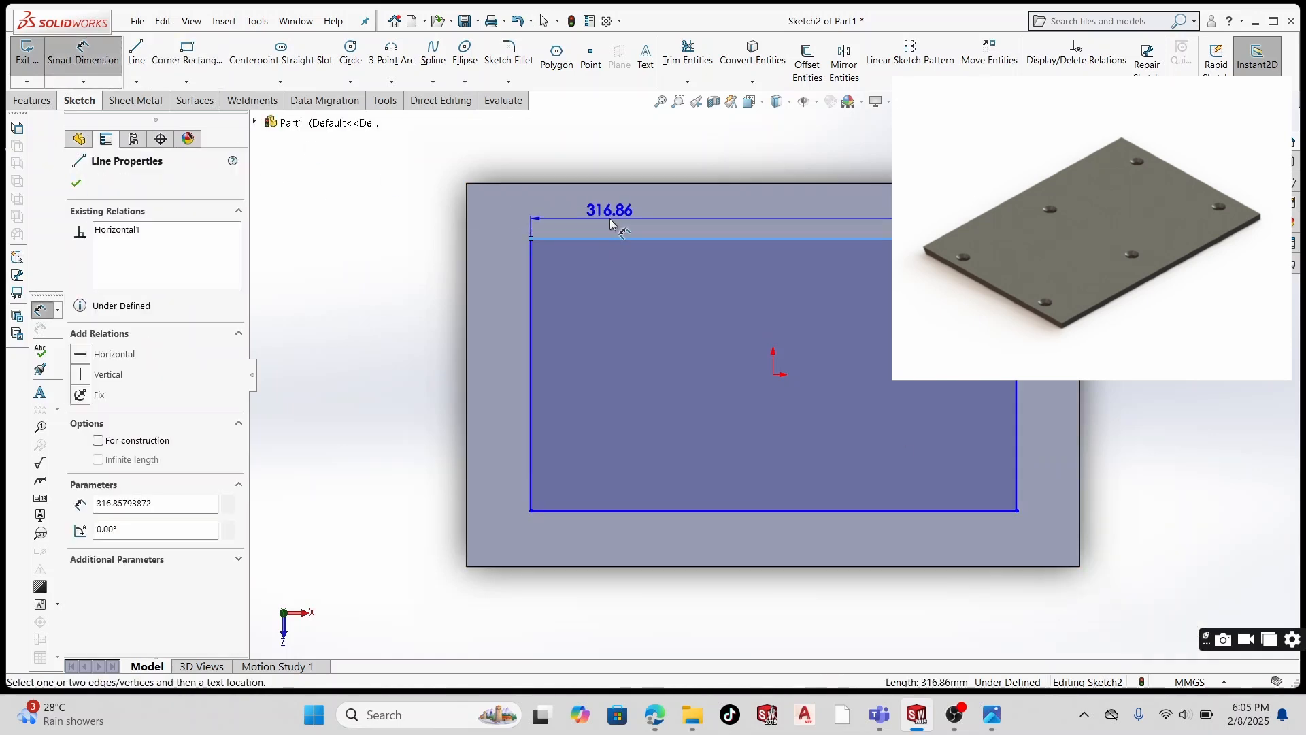
pyautogui.click(609, 219)
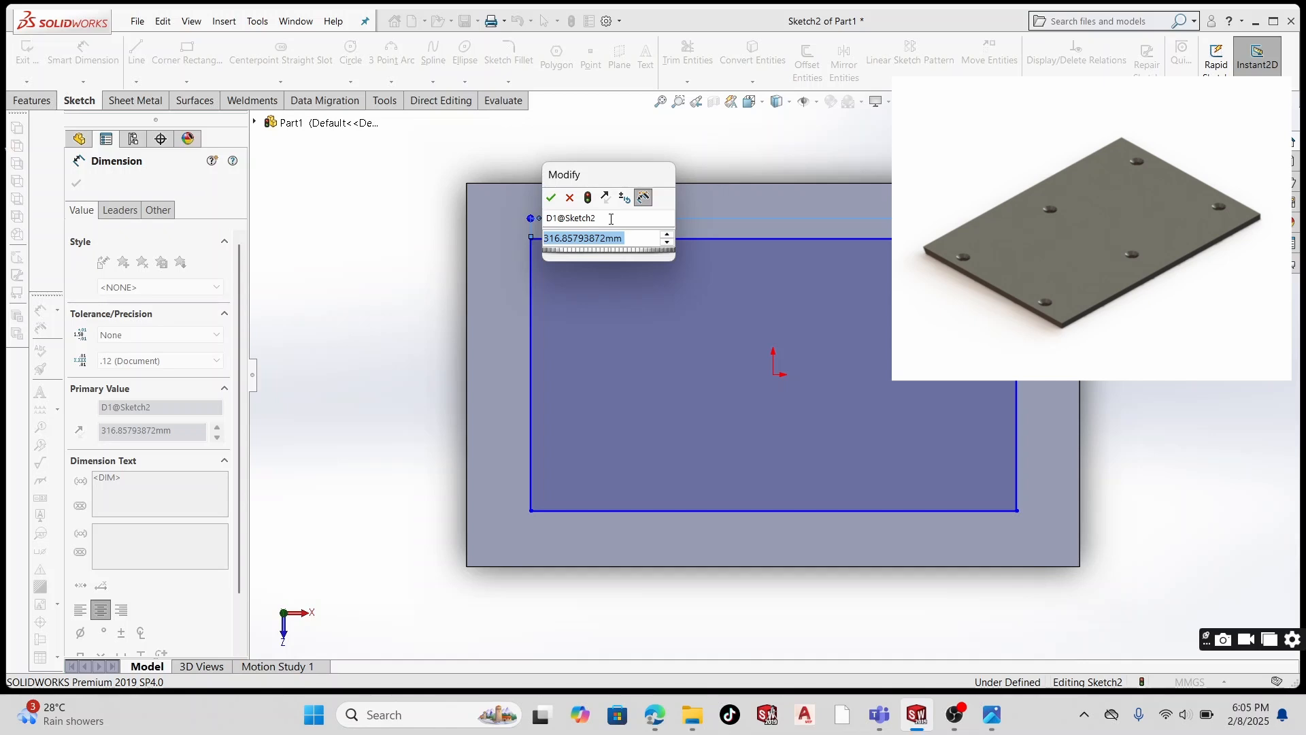
pyautogui.click(639, 239)
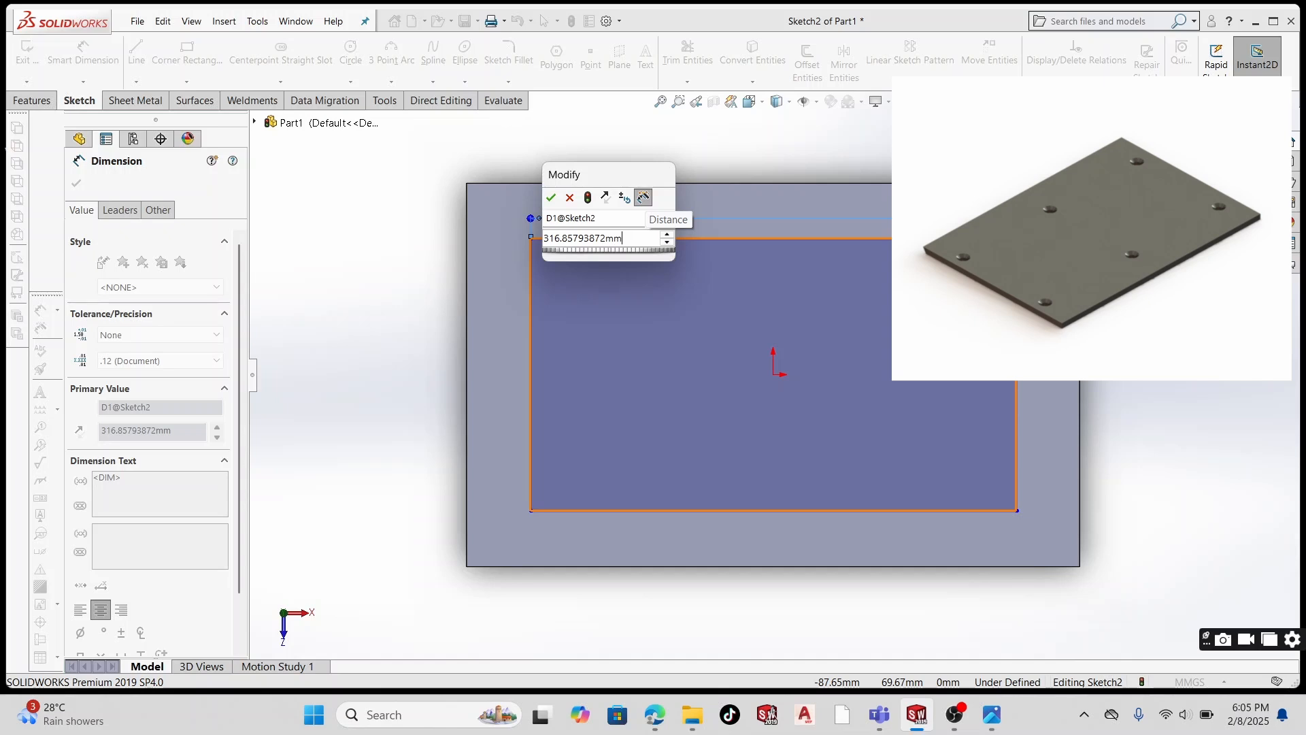
pyautogui.press('BackSpace')
pyautogui.press('BackSpace')
pyautogui.press('BackSpace')
pyautogui.press('BackSpace')
pyautogui.press('BackSpace')
pyautogui.press('BackSpace')
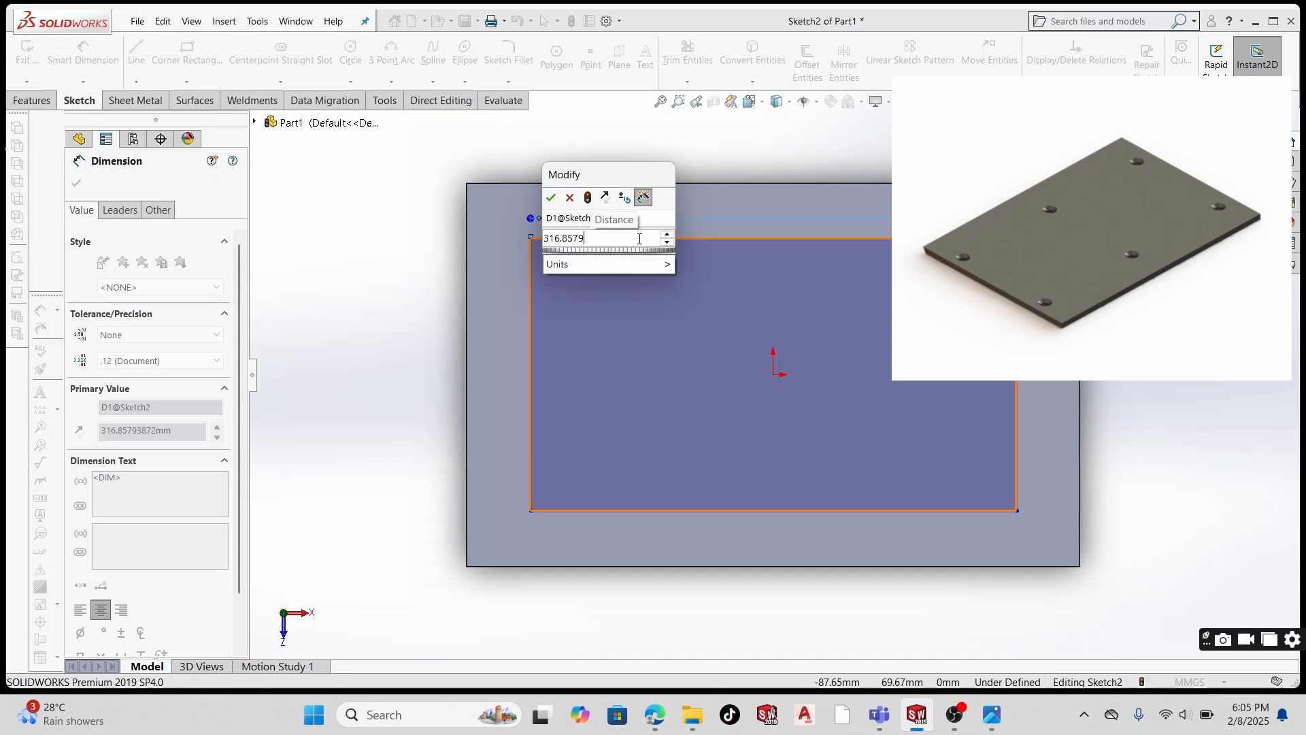
pyautogui.press('BackSpace')
pyautogui.press('BackSpace')
pyautogui.press('BackSpace')
pyautogui.press('BackSpace')
pyautogui.press('BackSpace')
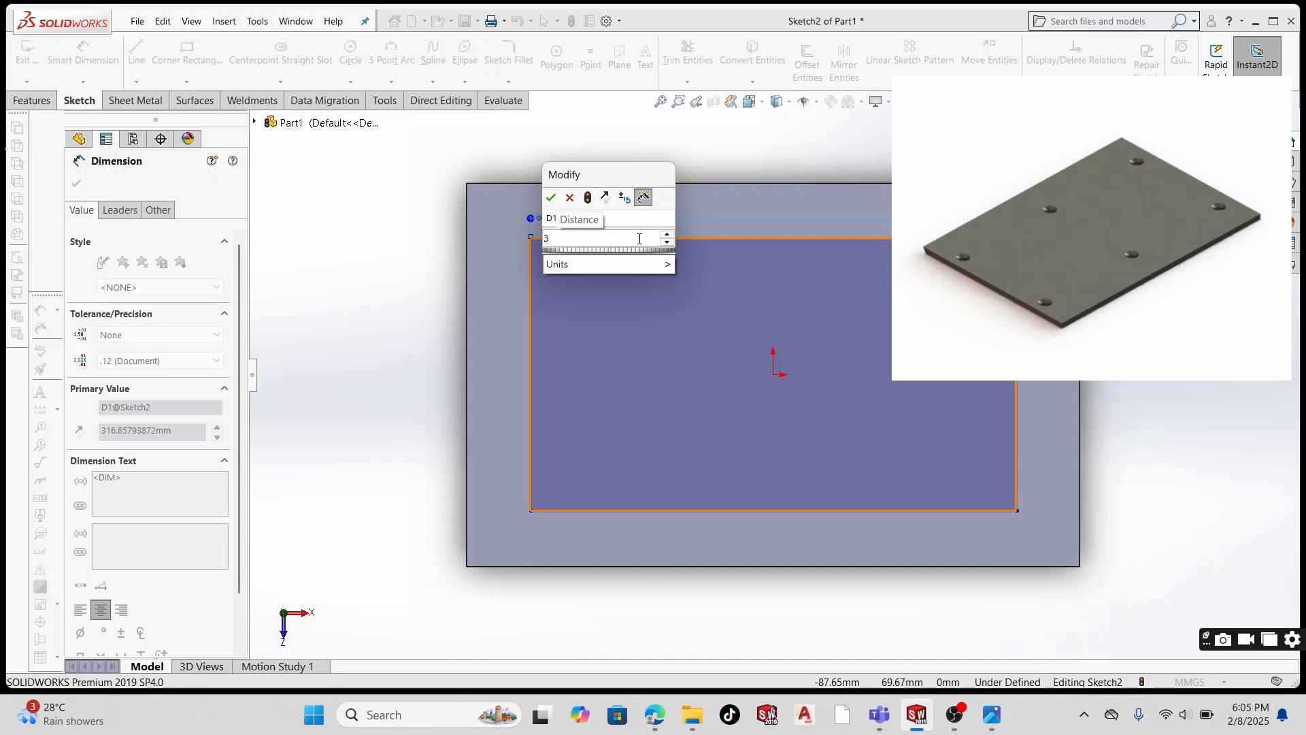
pyautogui.write('50')
pyautogui.press('Return')
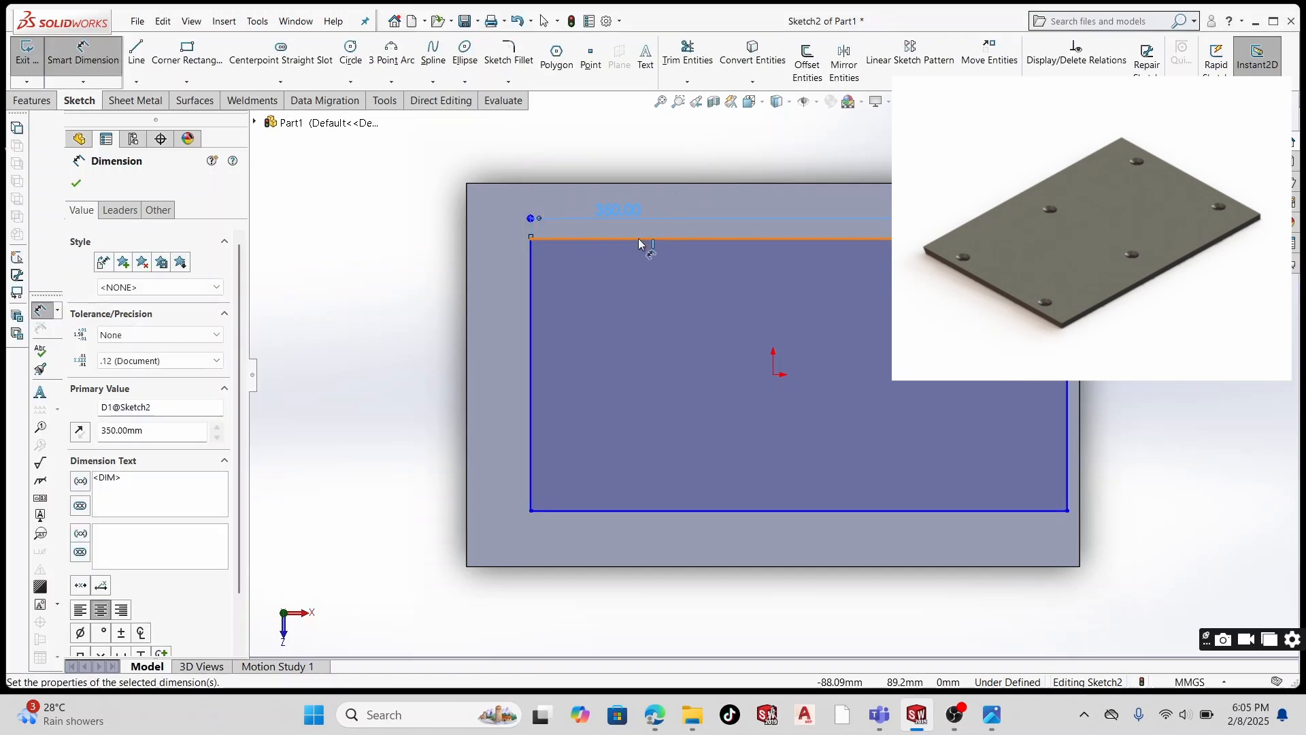
# - Dimension the vertical edge of the inner rectangle to 165 mm and finish dimensioning
pyautogui.click(531, 316)
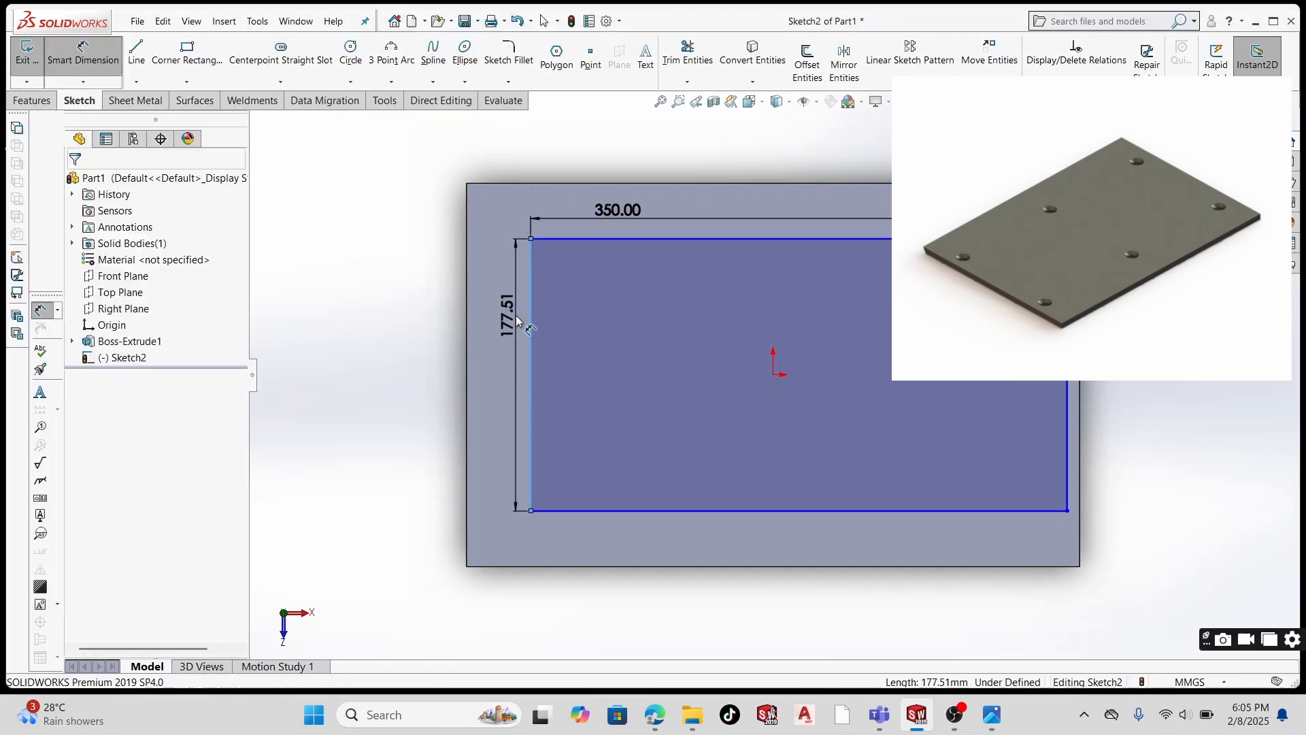
pyautogui.click(517, 319)
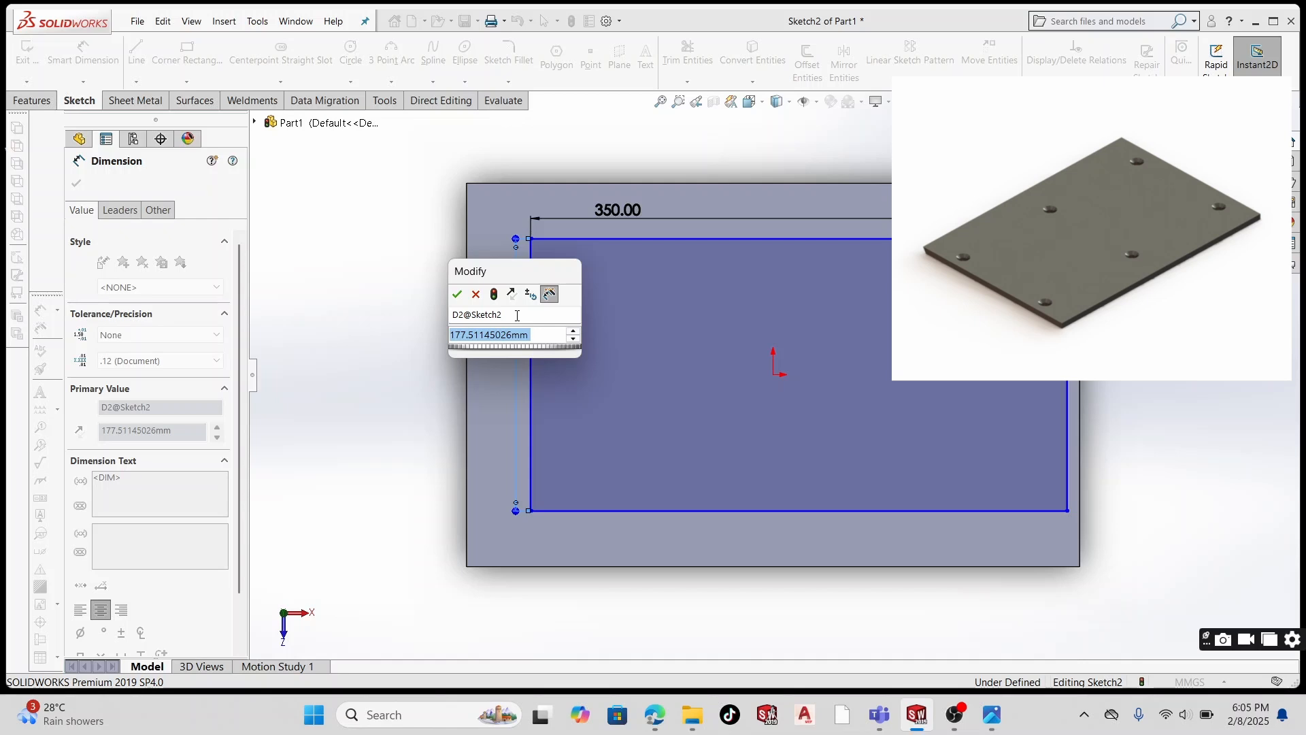
pyautogui.write('165')
pyautogui.press('Return')
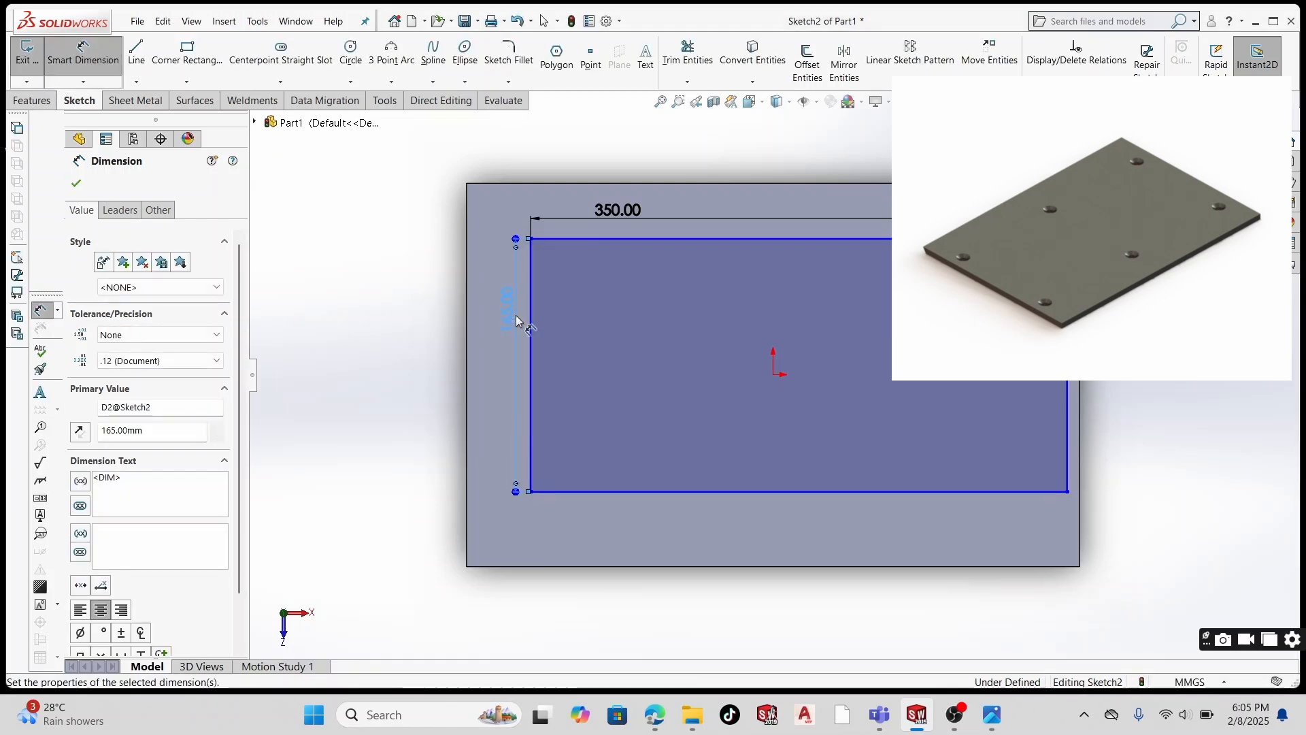
pyautogui.click(76, 186)
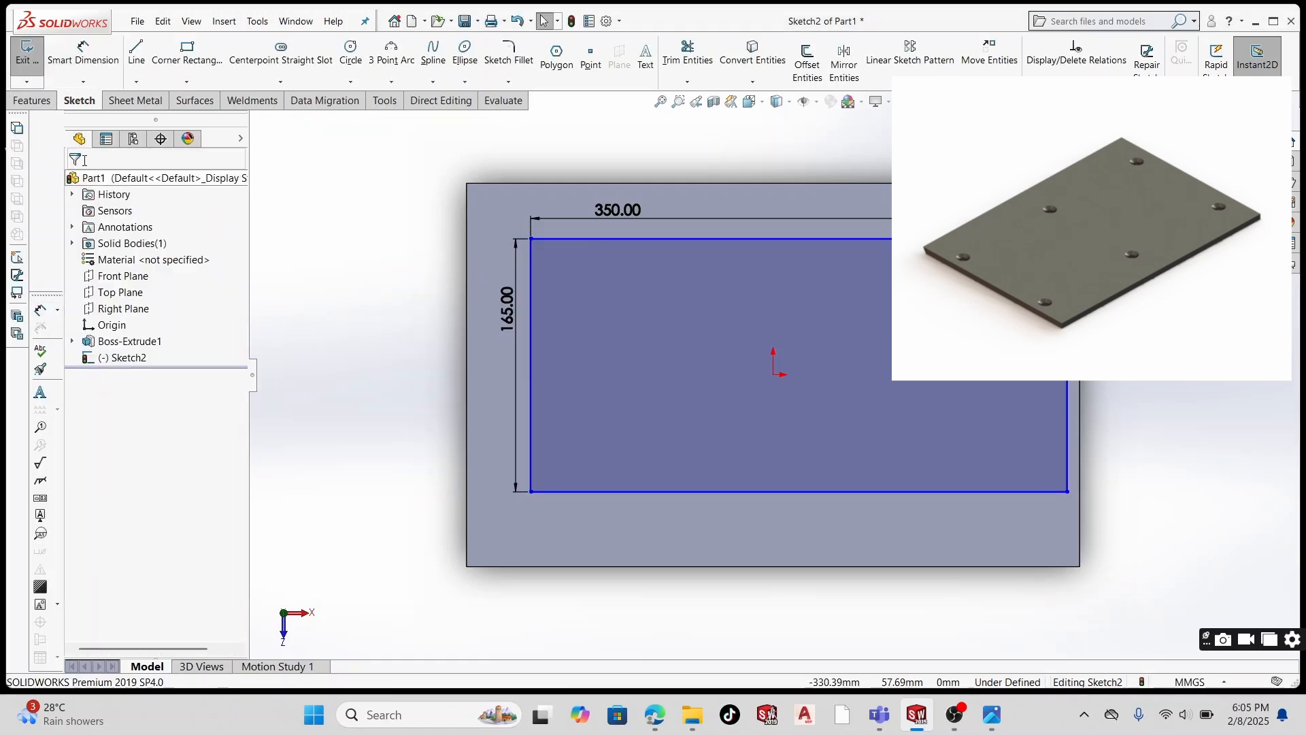
pyautogui.click(664, 493)
pyautogui.click(658, 572)
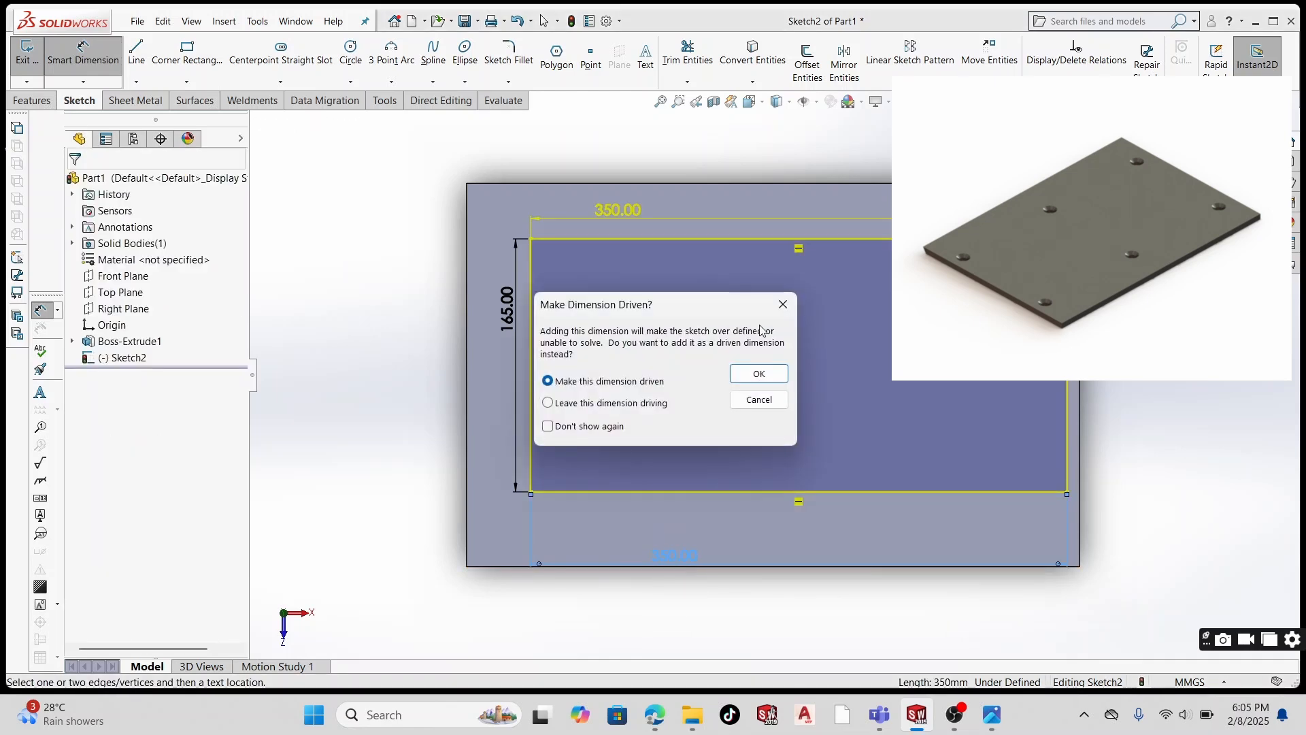
pyautogui.click(773, 306)
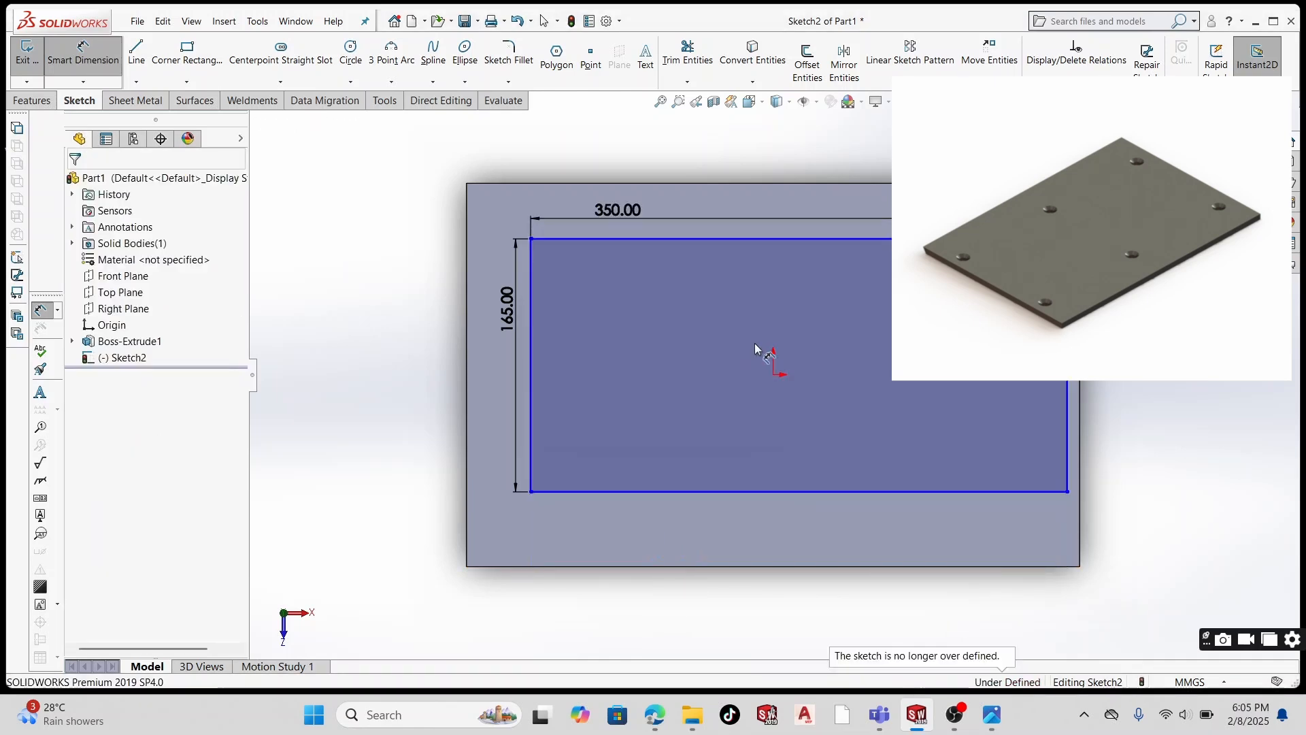
# - Dimension the distance between the inner rectangle's lower edge and the plate's lower edge to 60 mm
pyautogui.click(691, 491)
pyautogui.click(694, 566)
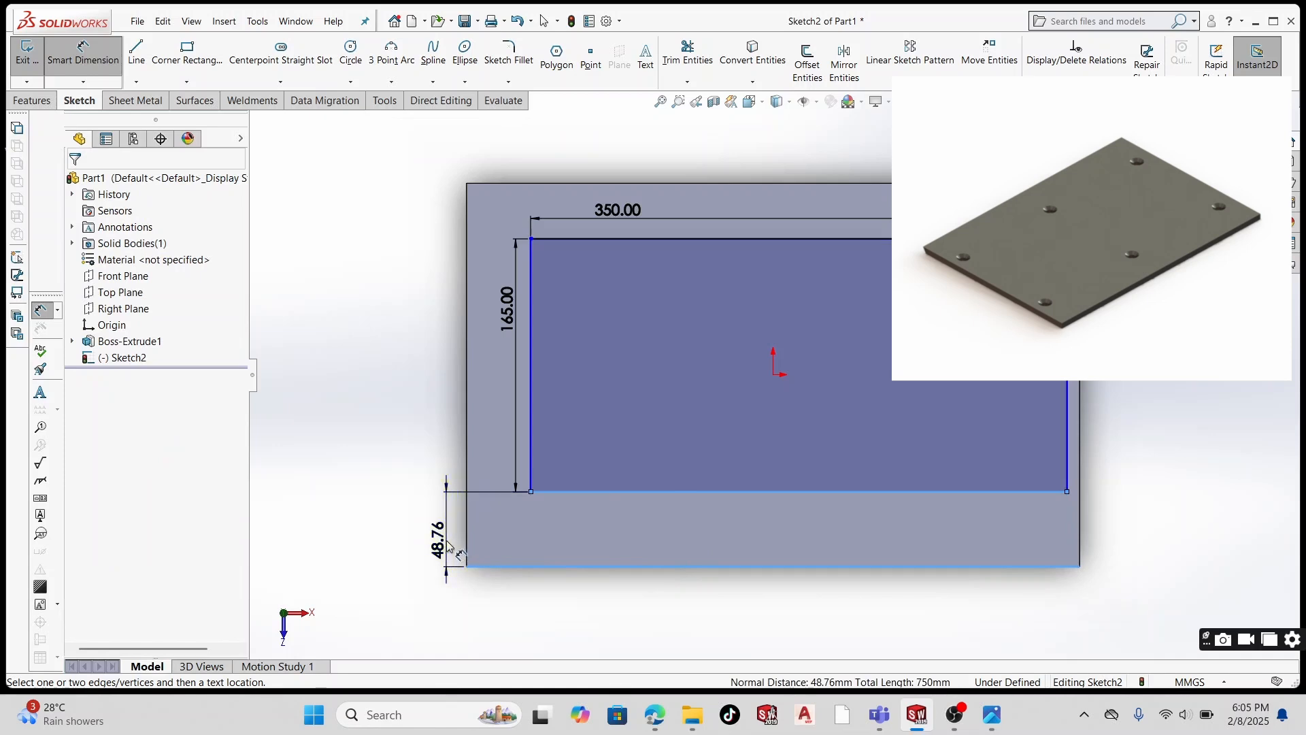
pyautogui.click(443, 544)
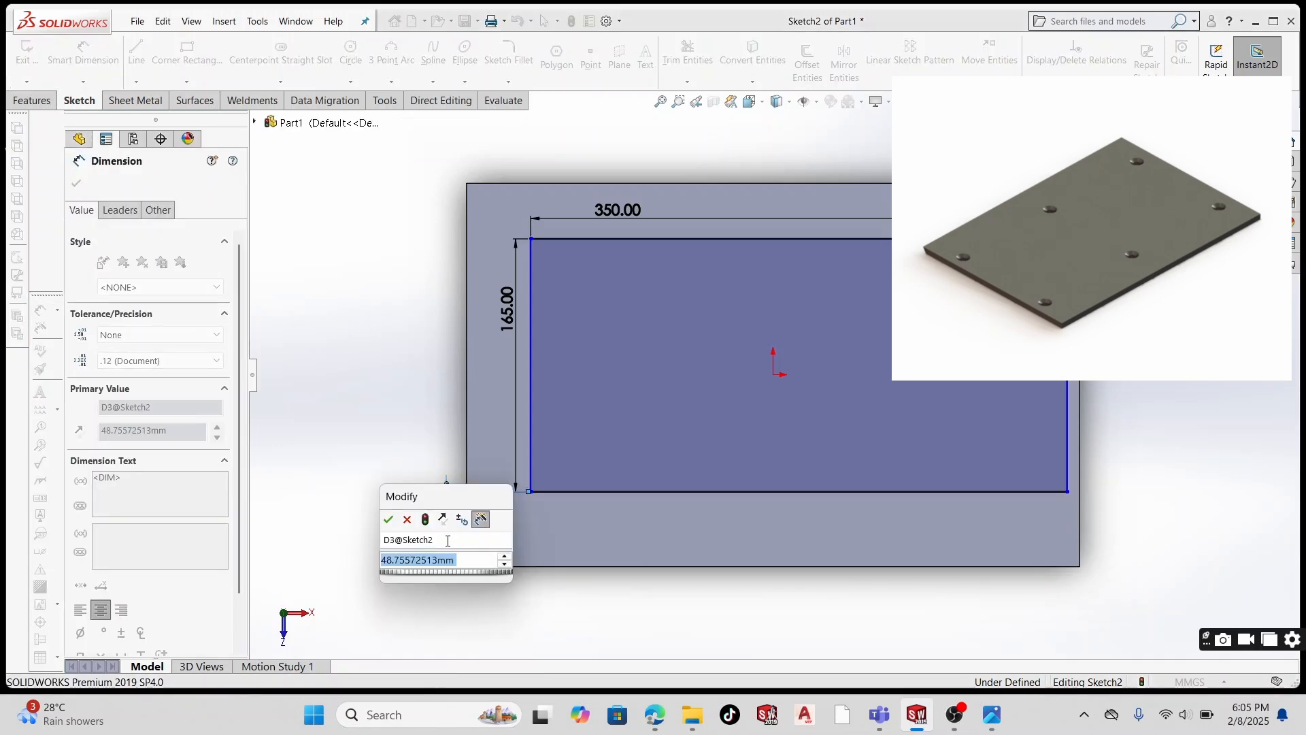
pyautogui.write('60')
pyautogui.press('Return')
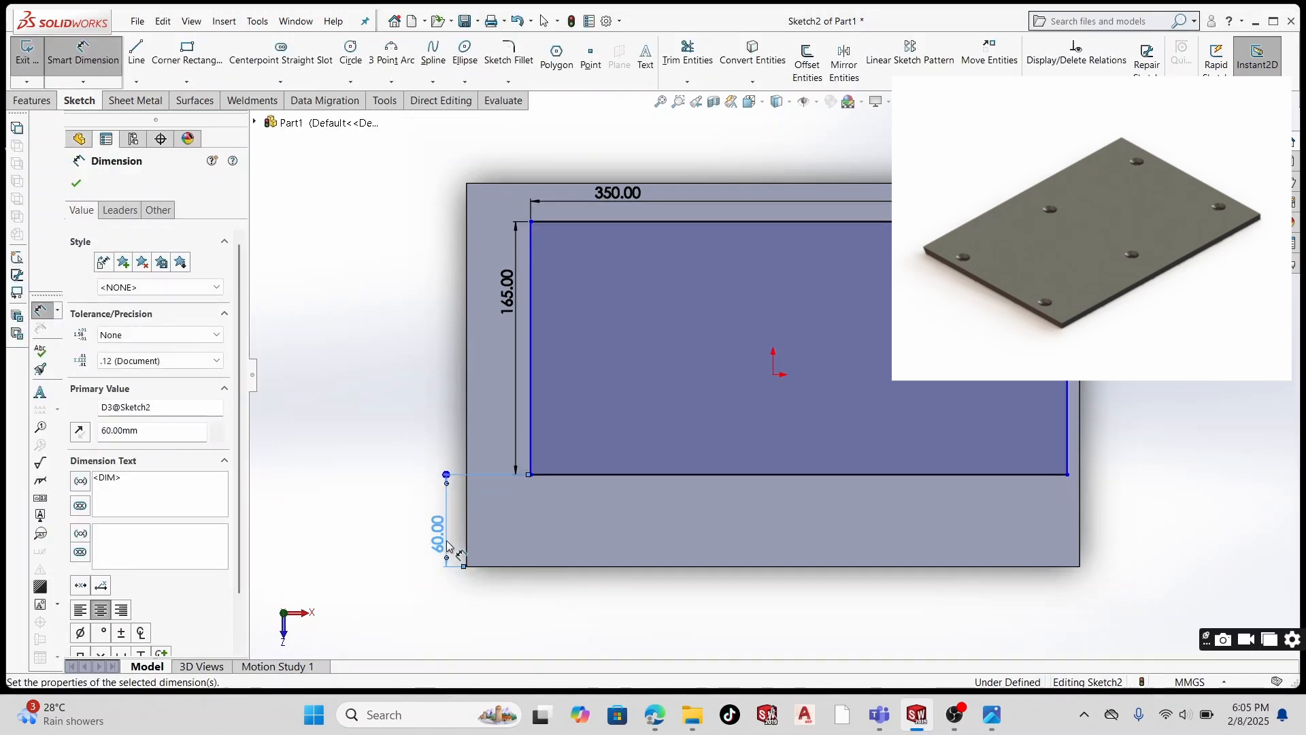
# - Dimension the distance between the inner rectangle's left edge and the plate's left edge to 28.82 mm and finish dimensioning
pyautogui.click(533, 265)
pyautogui.click(468, 286)
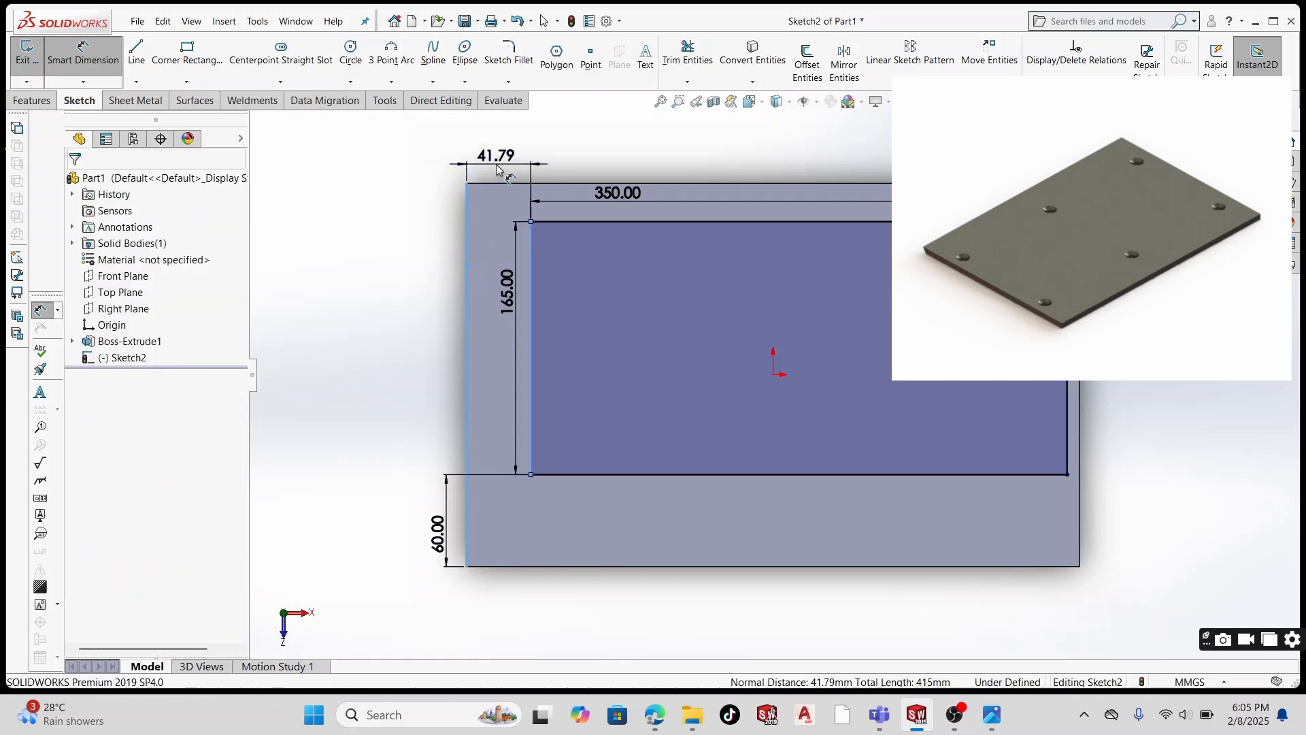
pyautogui.click(497, 169)
pyautogui.write('28')
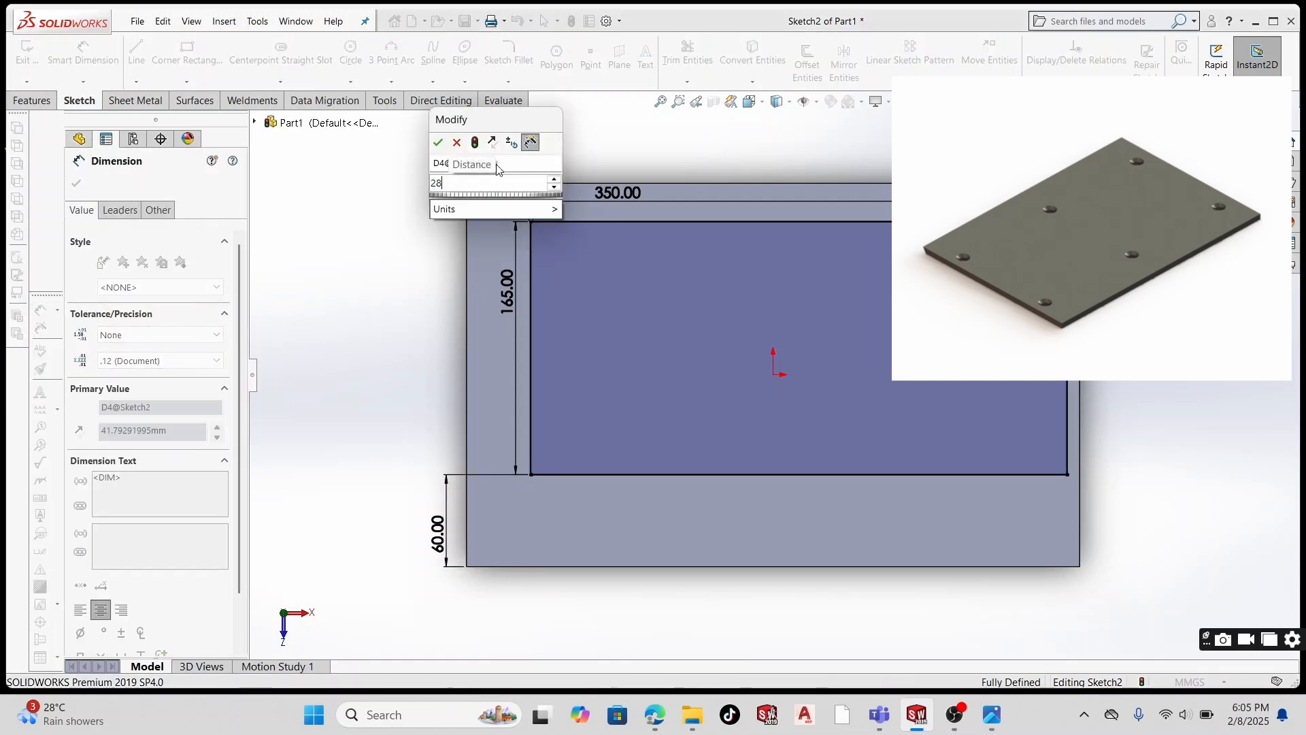
pyautogui.write('.')
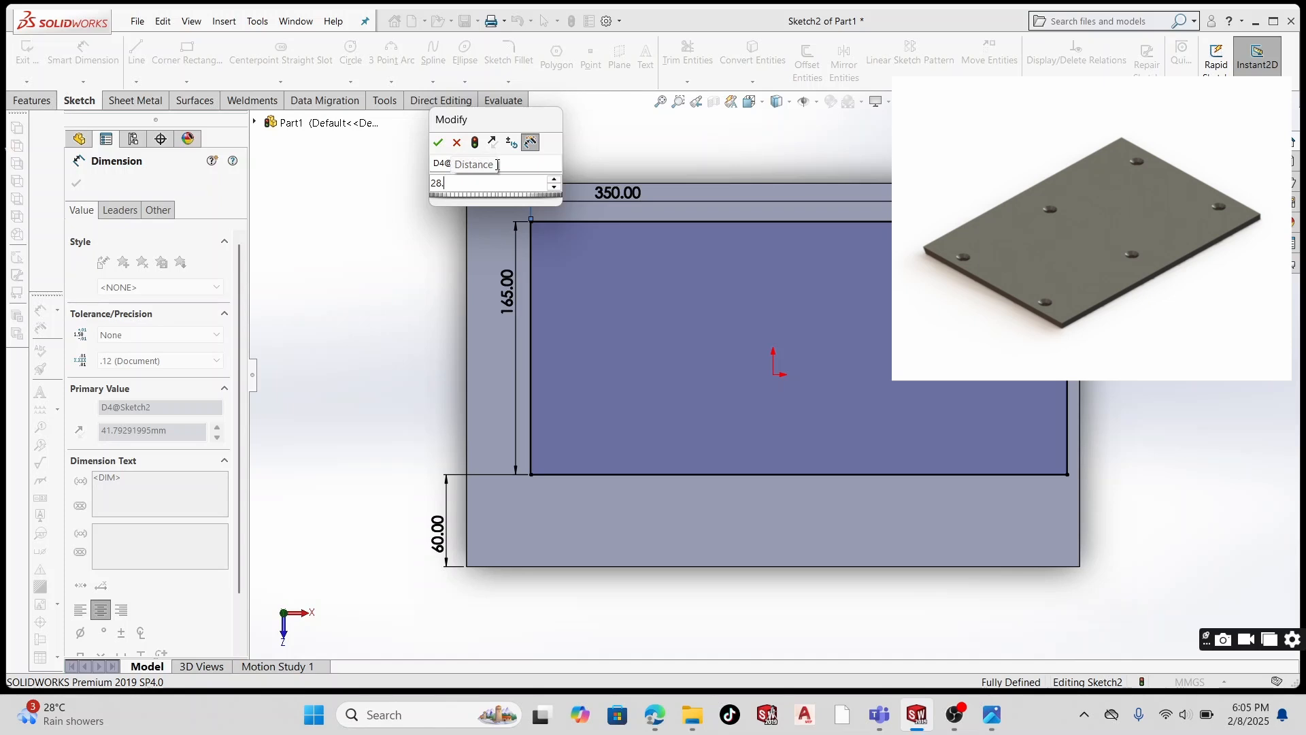
pyautogui.write('82')
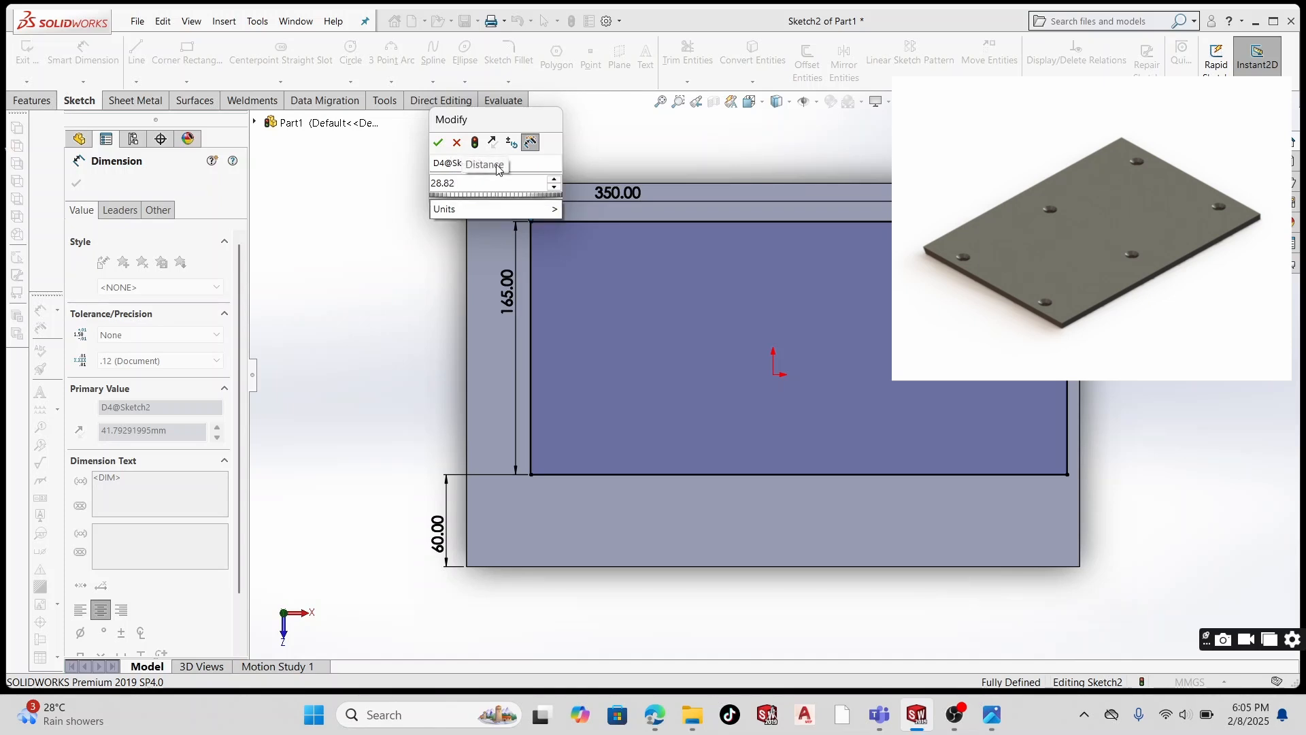
pyautogui.press('Return')
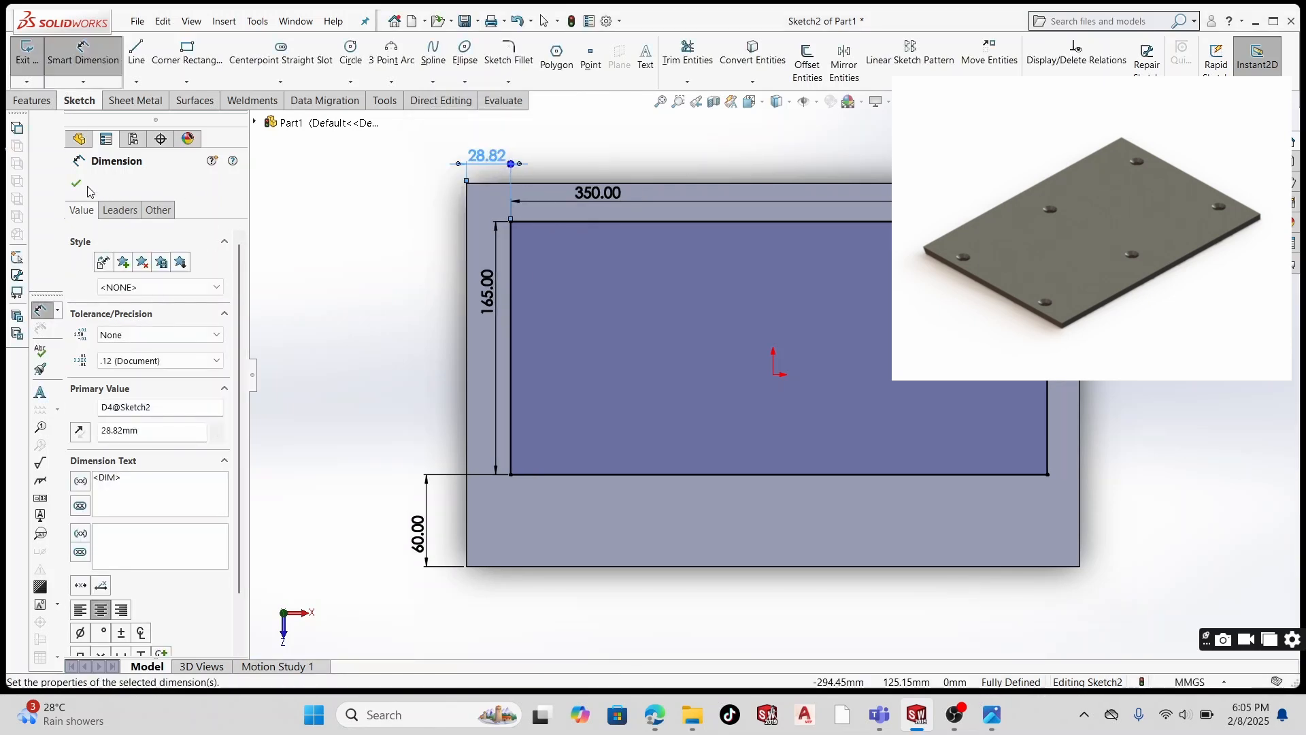
pyautogui.click(77, 184)
# - Convert the inner rectangle to construction geometry and place sketch points at its four corners and the midpoints of its two long edges
pyautogui.rightClick(611, 297)
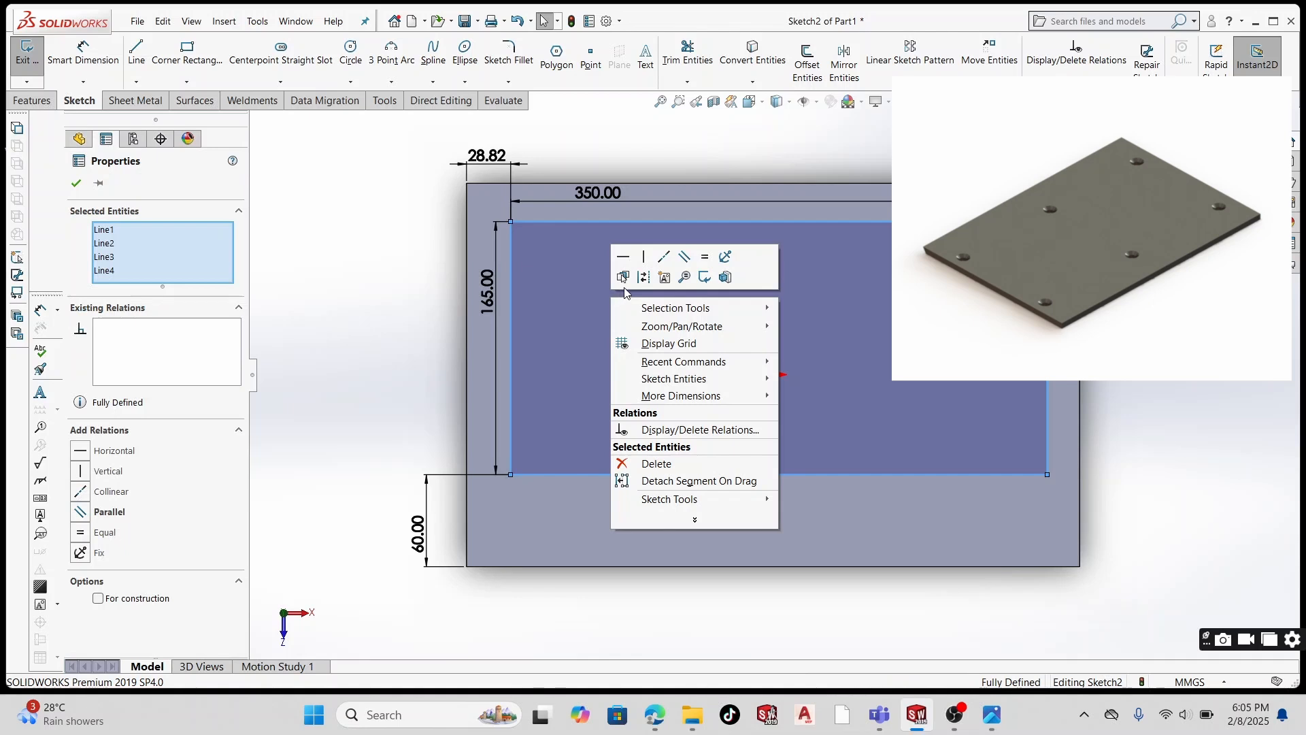
pyautogui.click(643, 278)
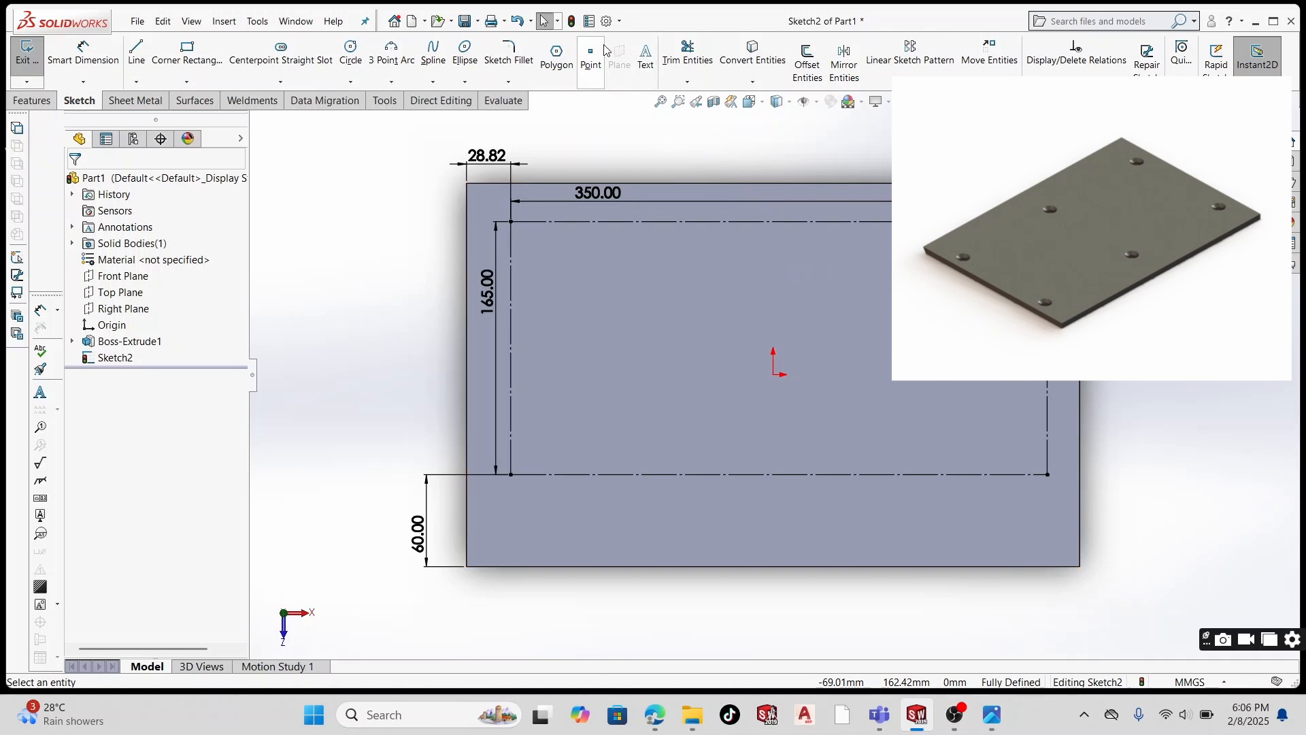
pyautogui.click(592, 68)
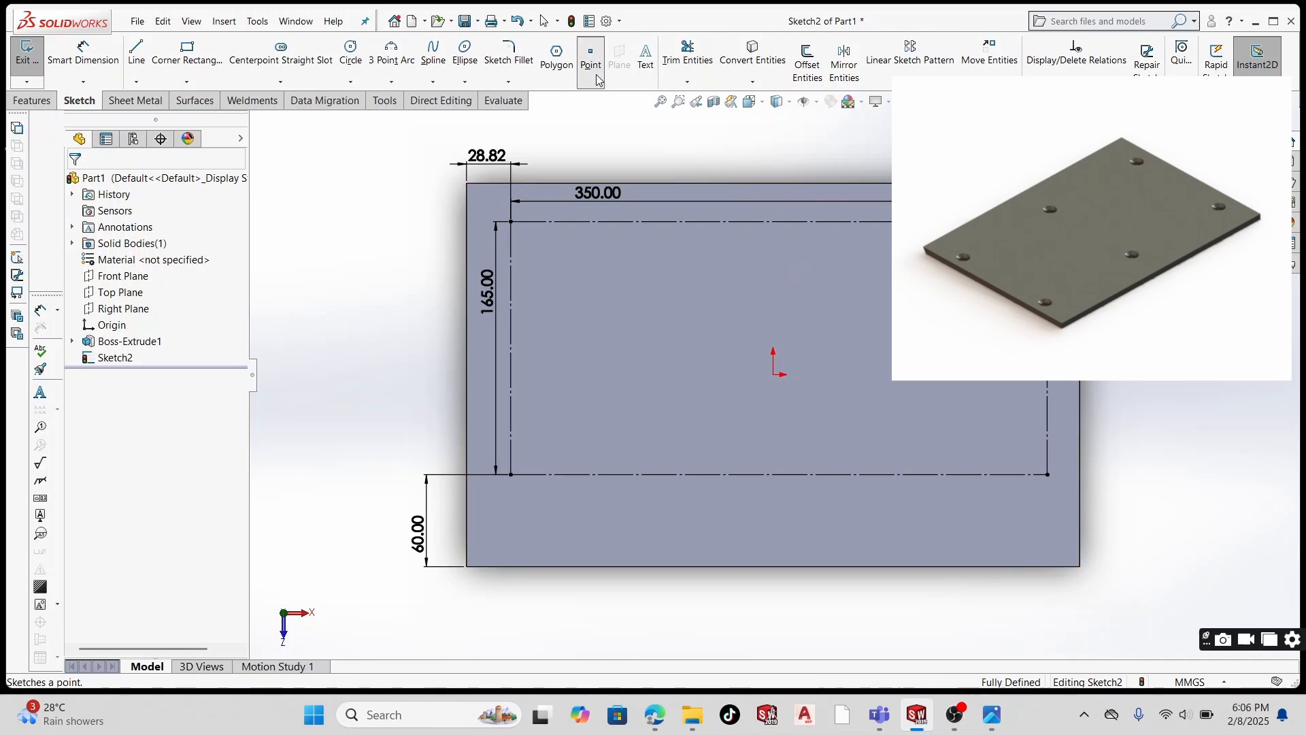
pyautogui.click(511, 222)
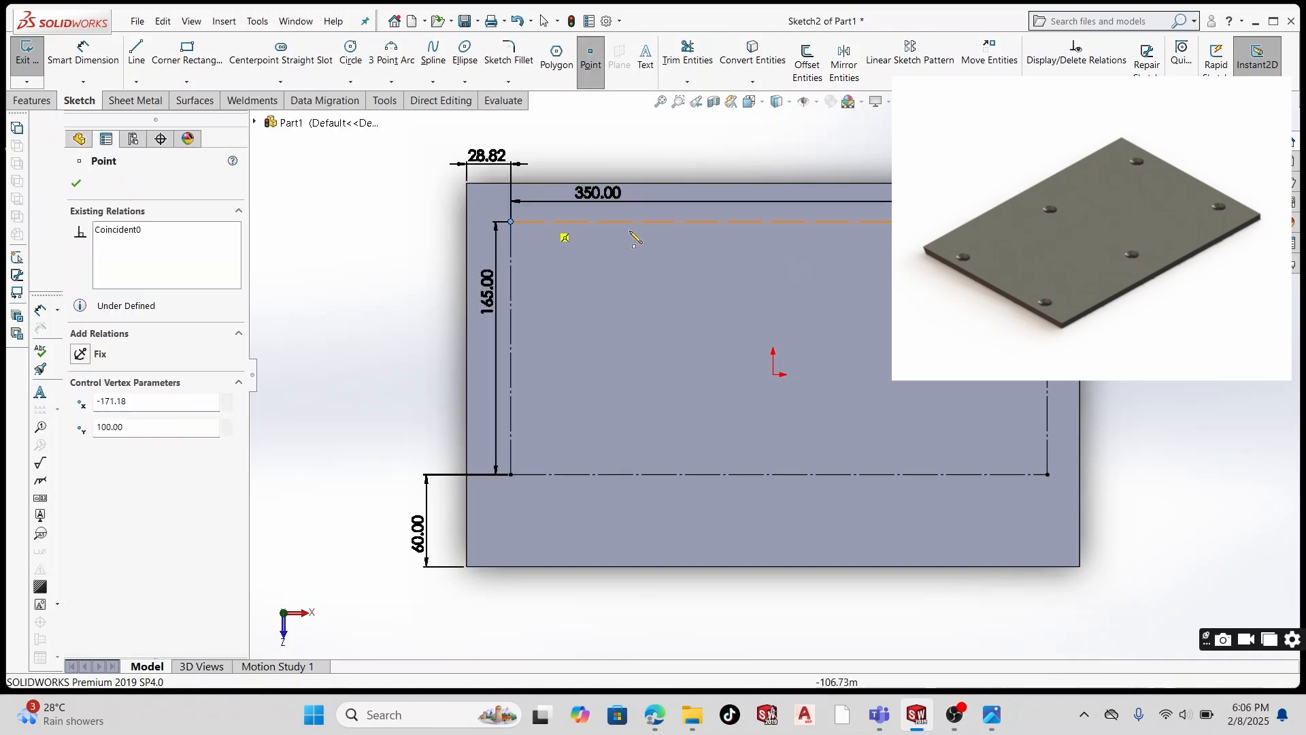
pyautogui.click(779, 221)
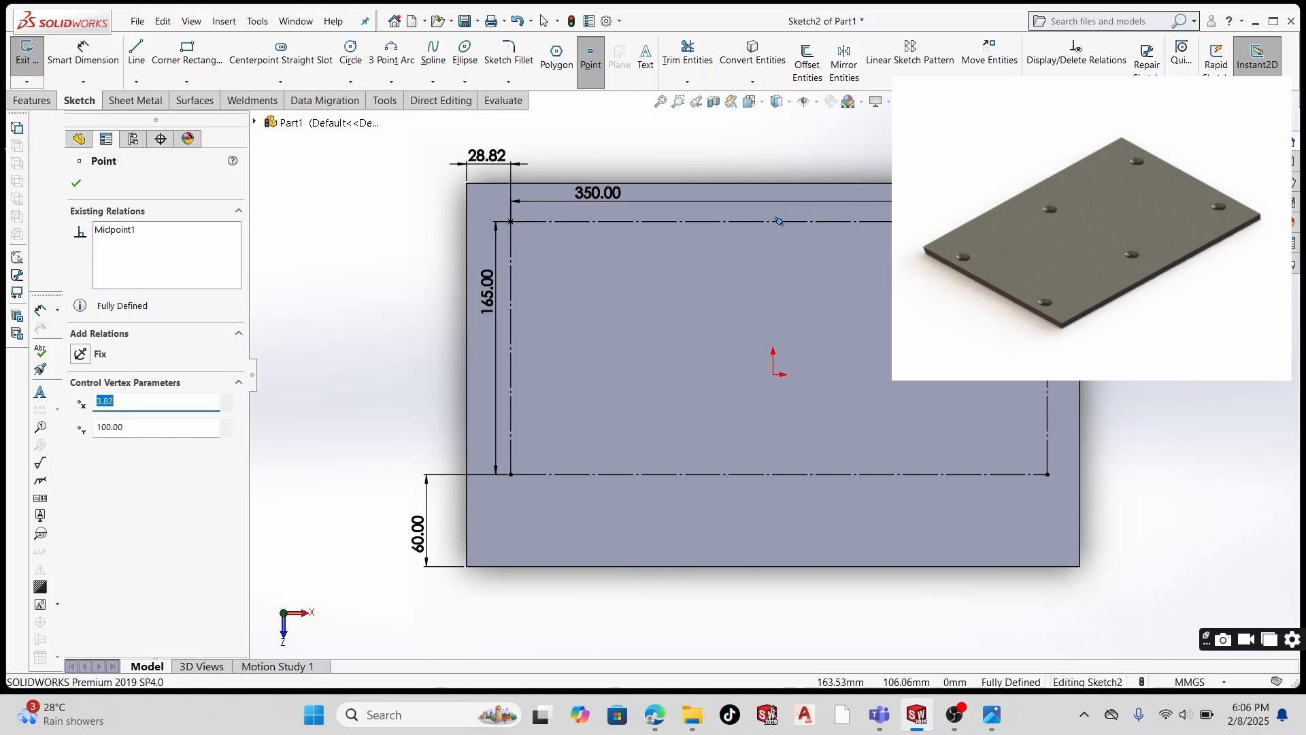
pyautogui.click(1047, 222)
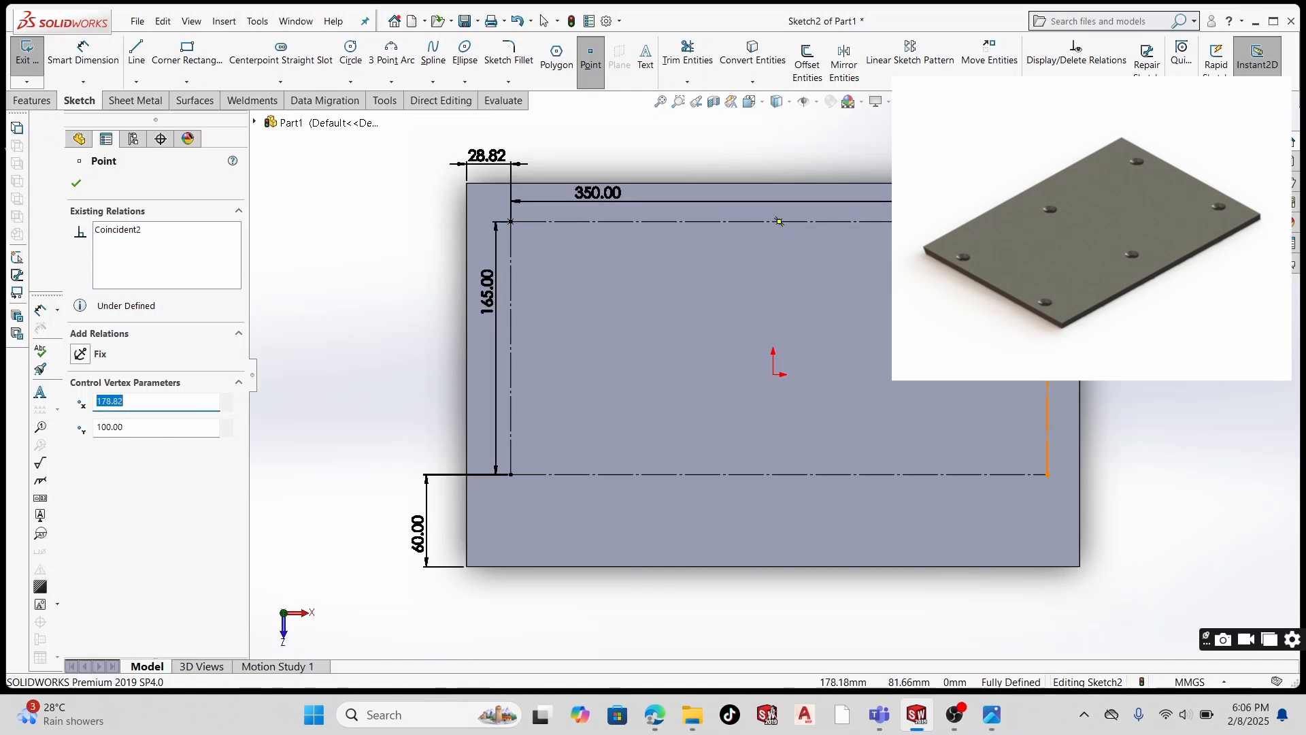
pyautogui.click(1047, 474)
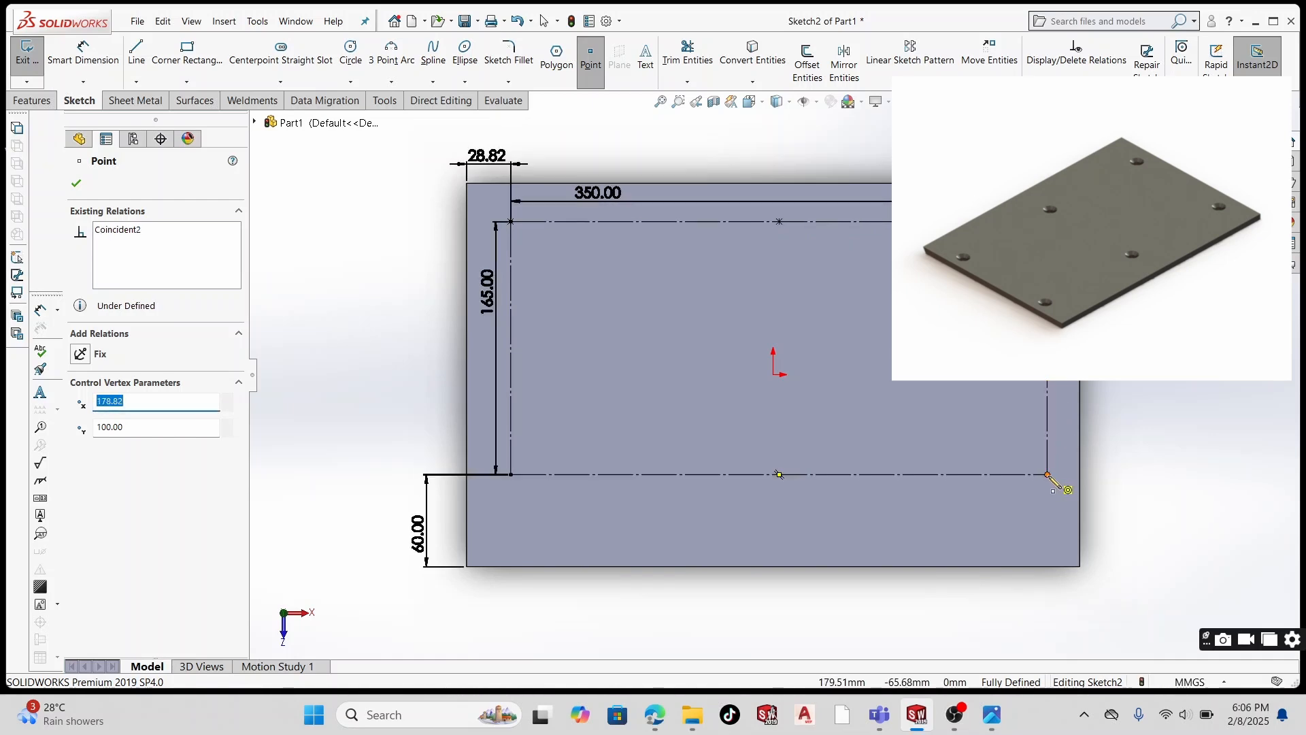
pyautogui.click(778, 474)
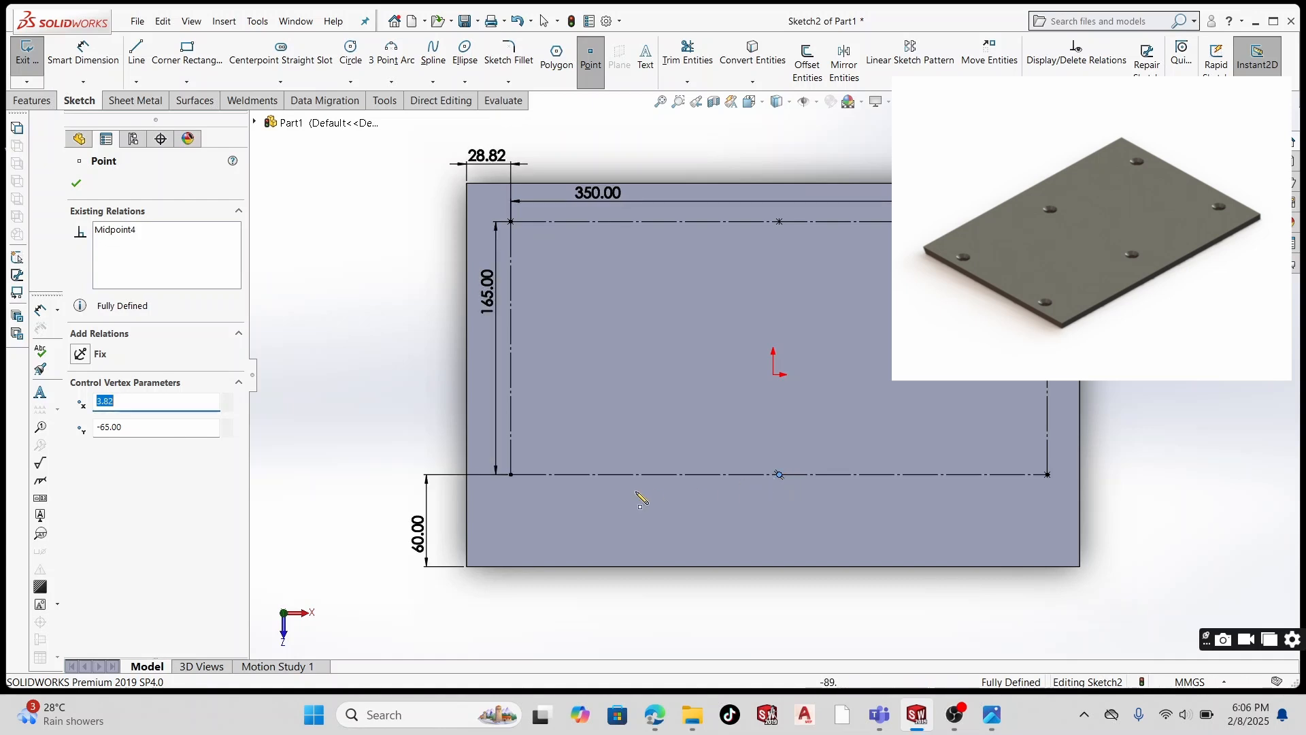
pyautogui.click(510, 474)
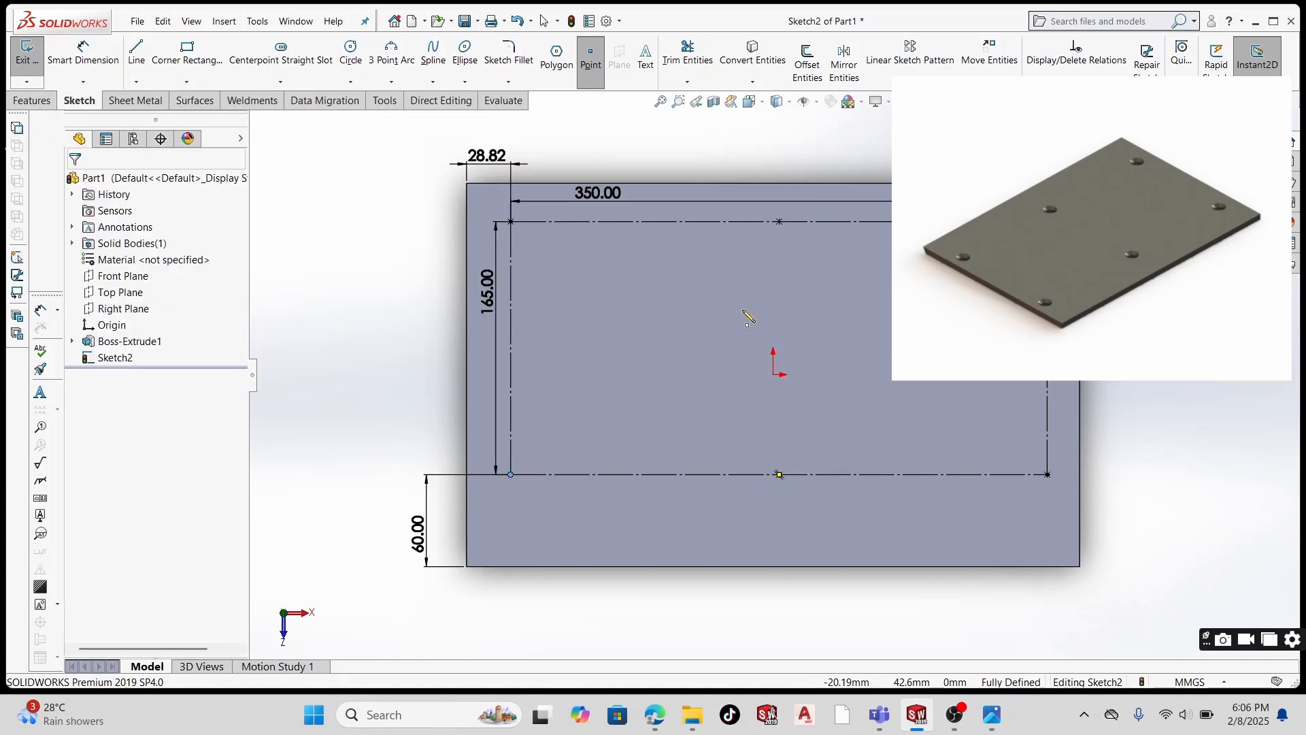
pyautogui.press('Escape')
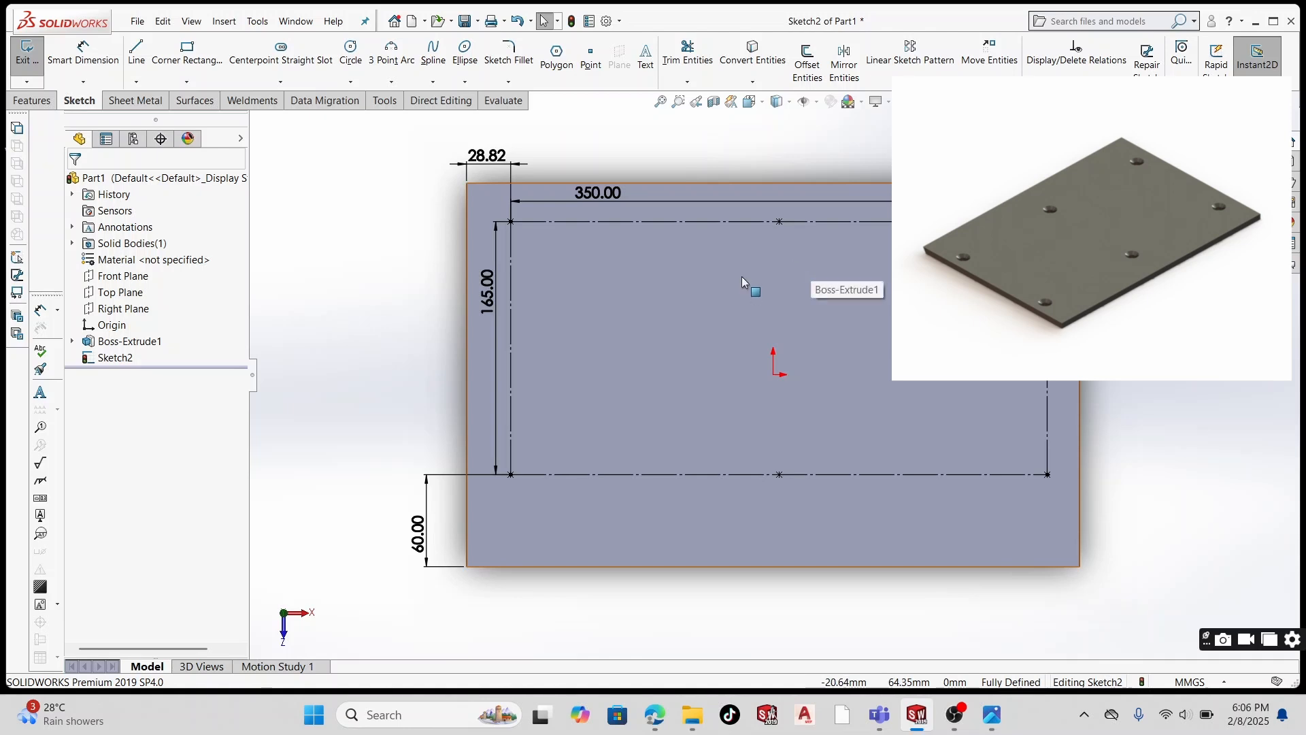
# - Exit the sketch containing the six hole location points
pyautogui.scroll(-1, 1021, 206)
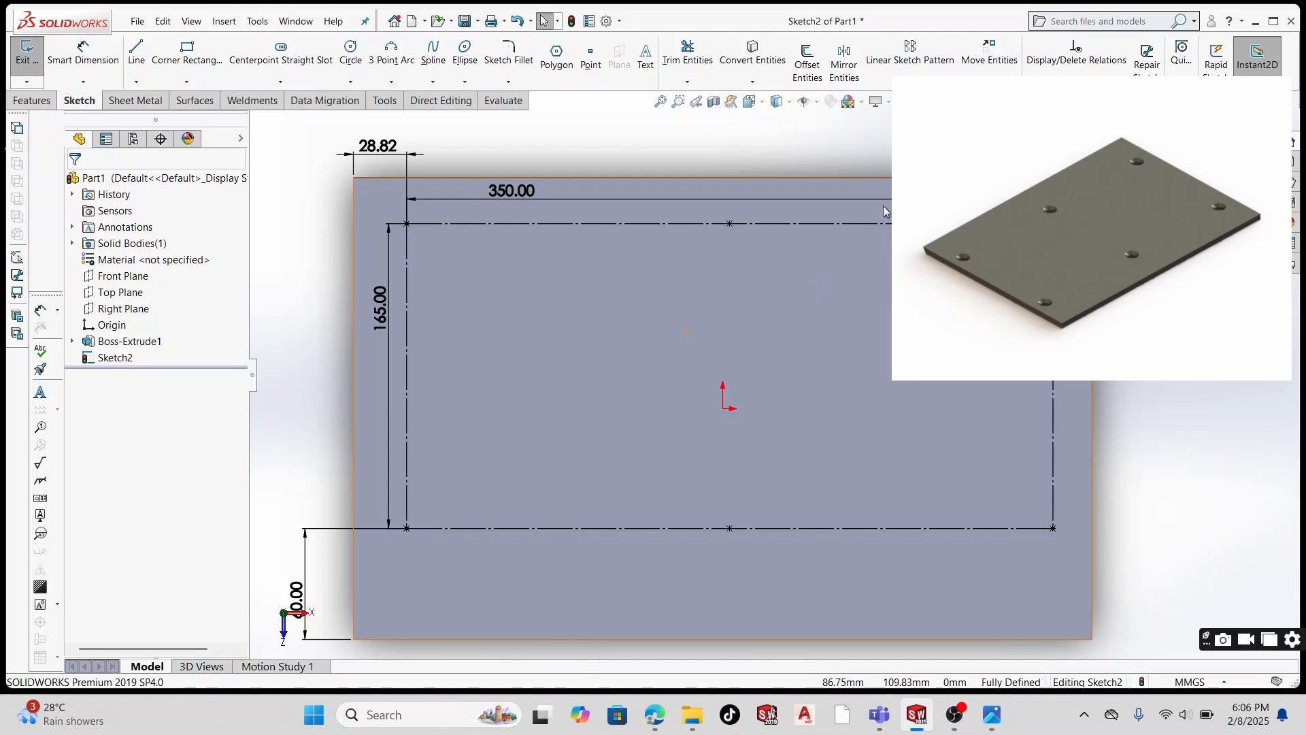
pyautogui.click(32, 102)
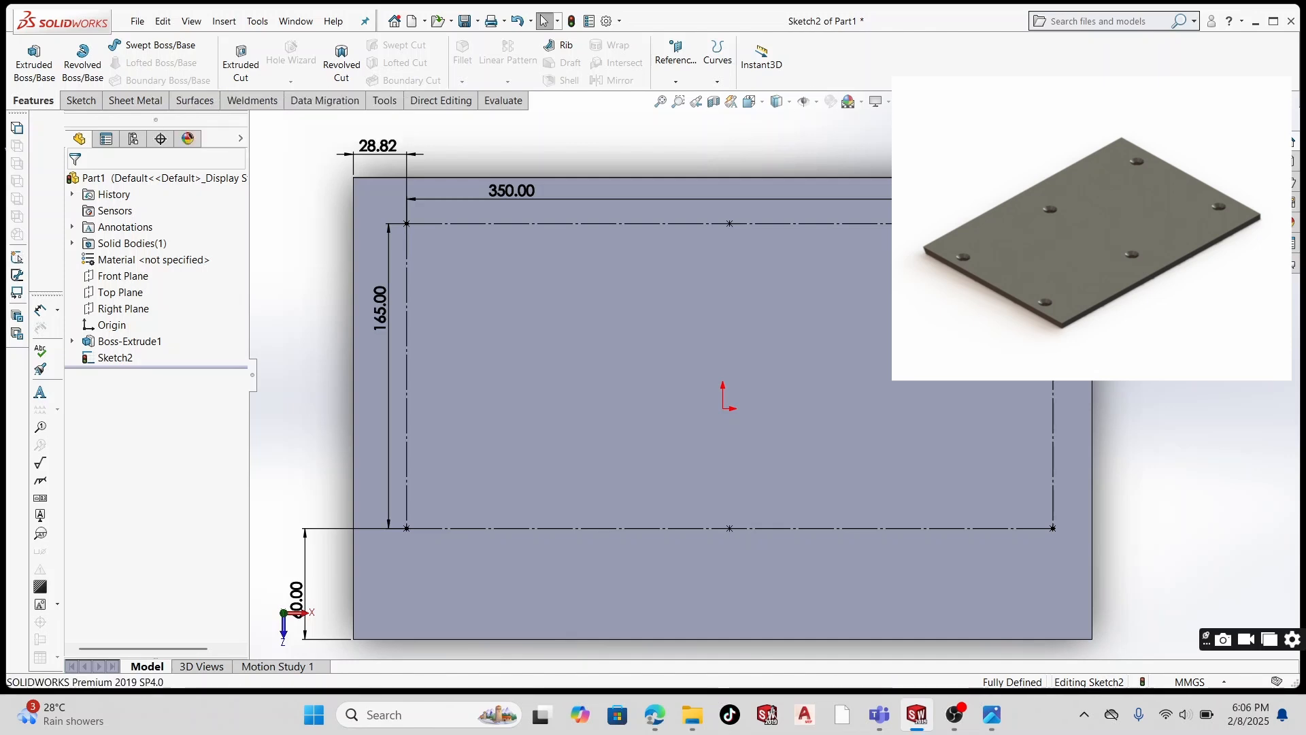
pyautogui.click(1224, 132)
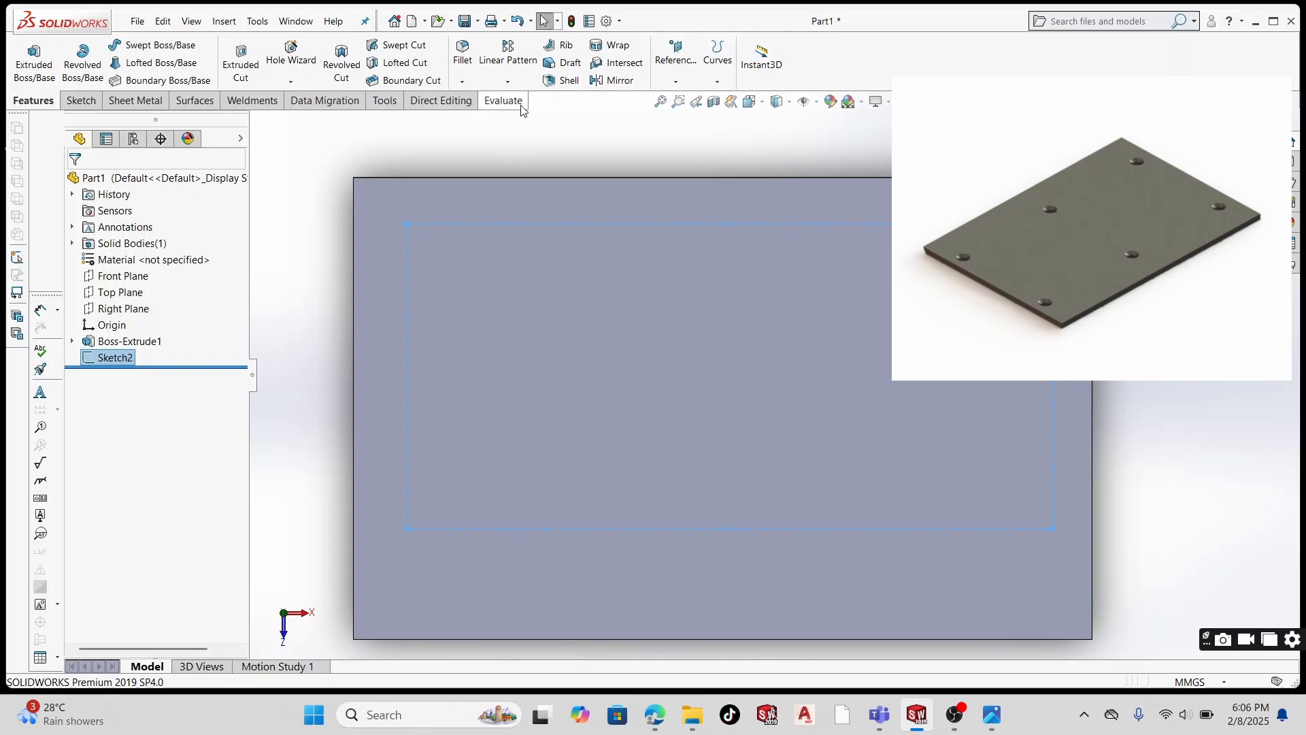
pyautogui.click(290, 83)
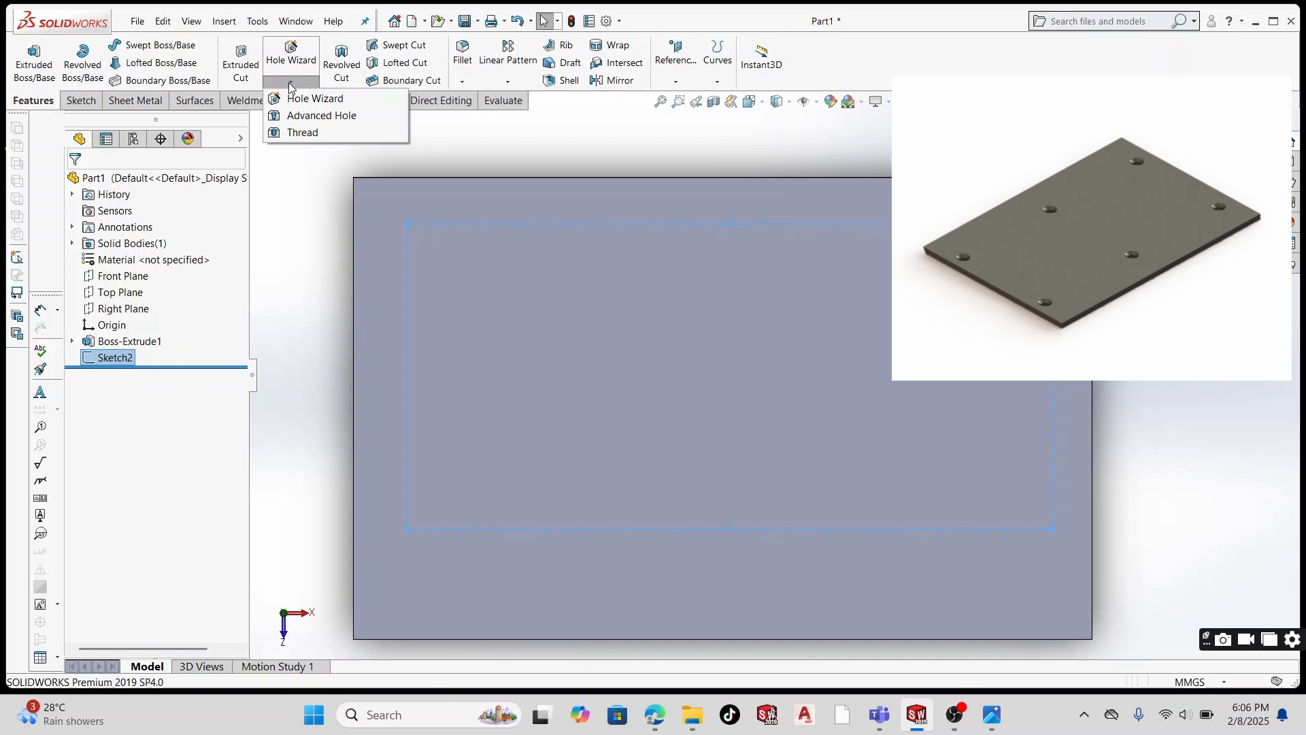
pyautogui.click(315, 114)
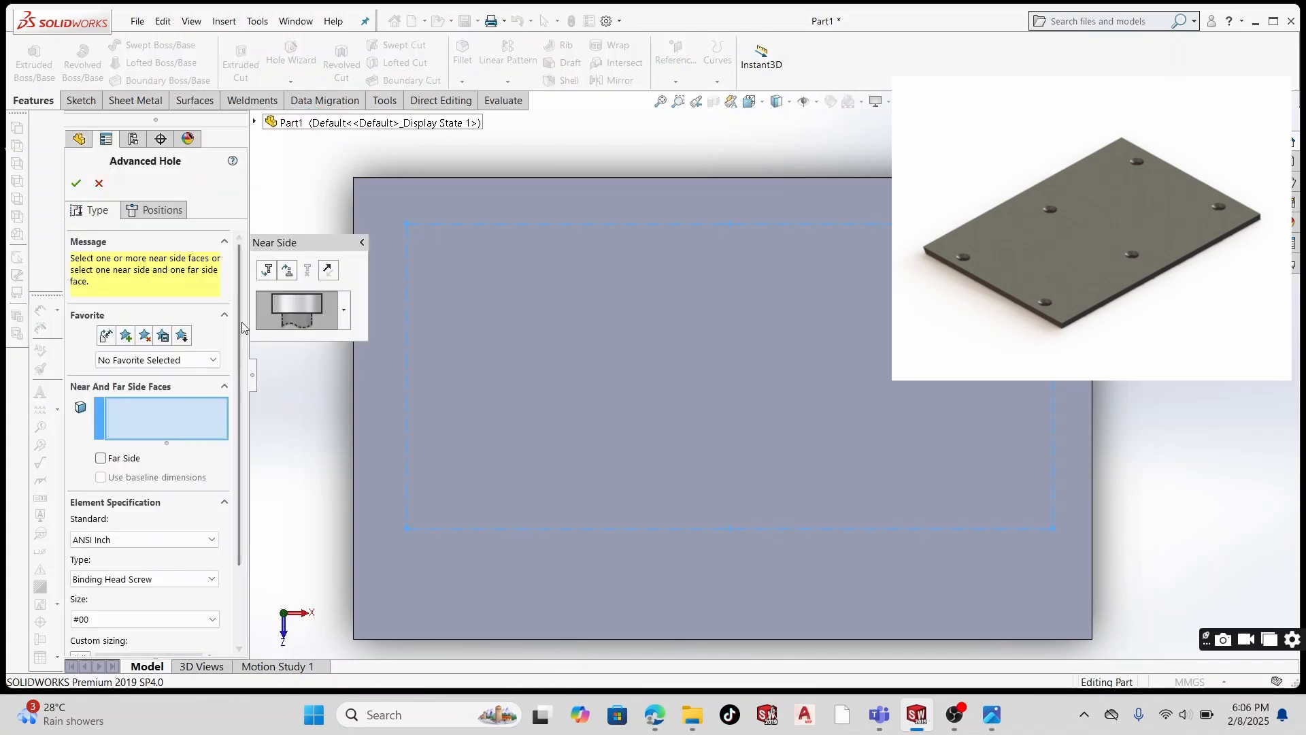
pyautogui.scroll(-3, 238, 310)
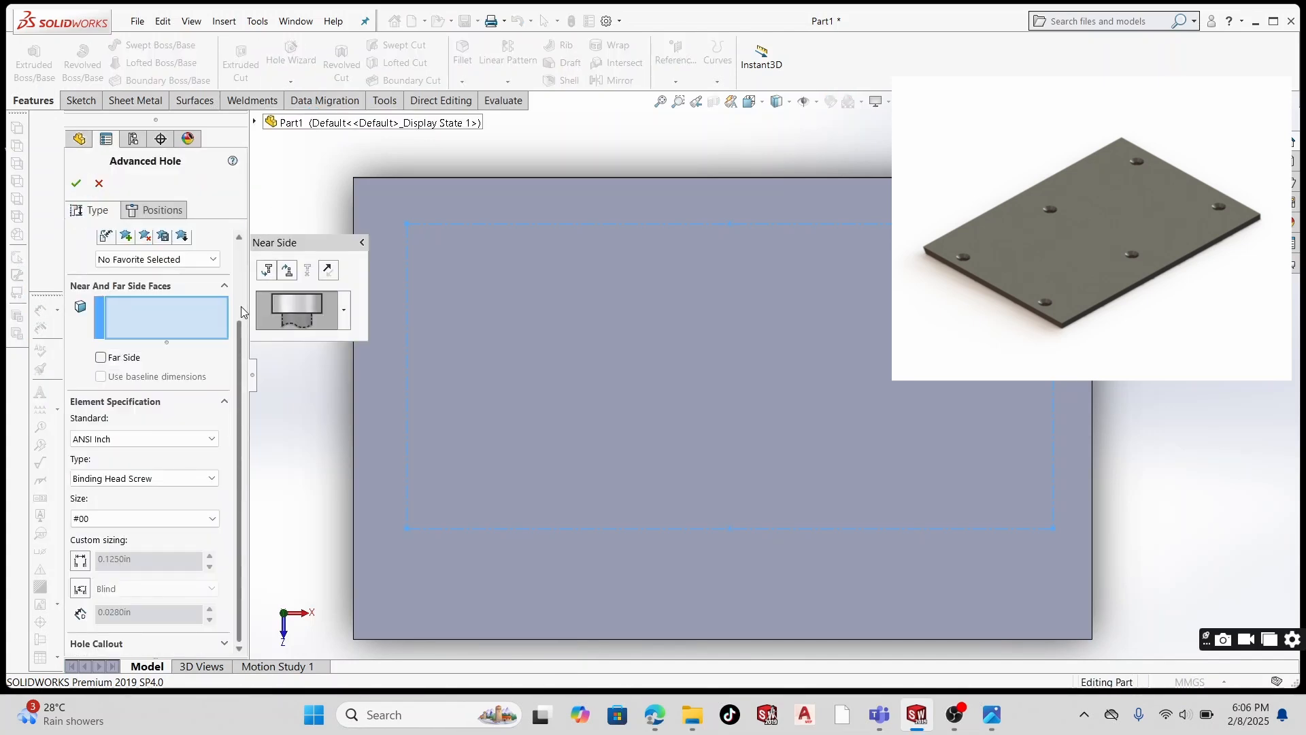
pyautogui.click(99, 183)
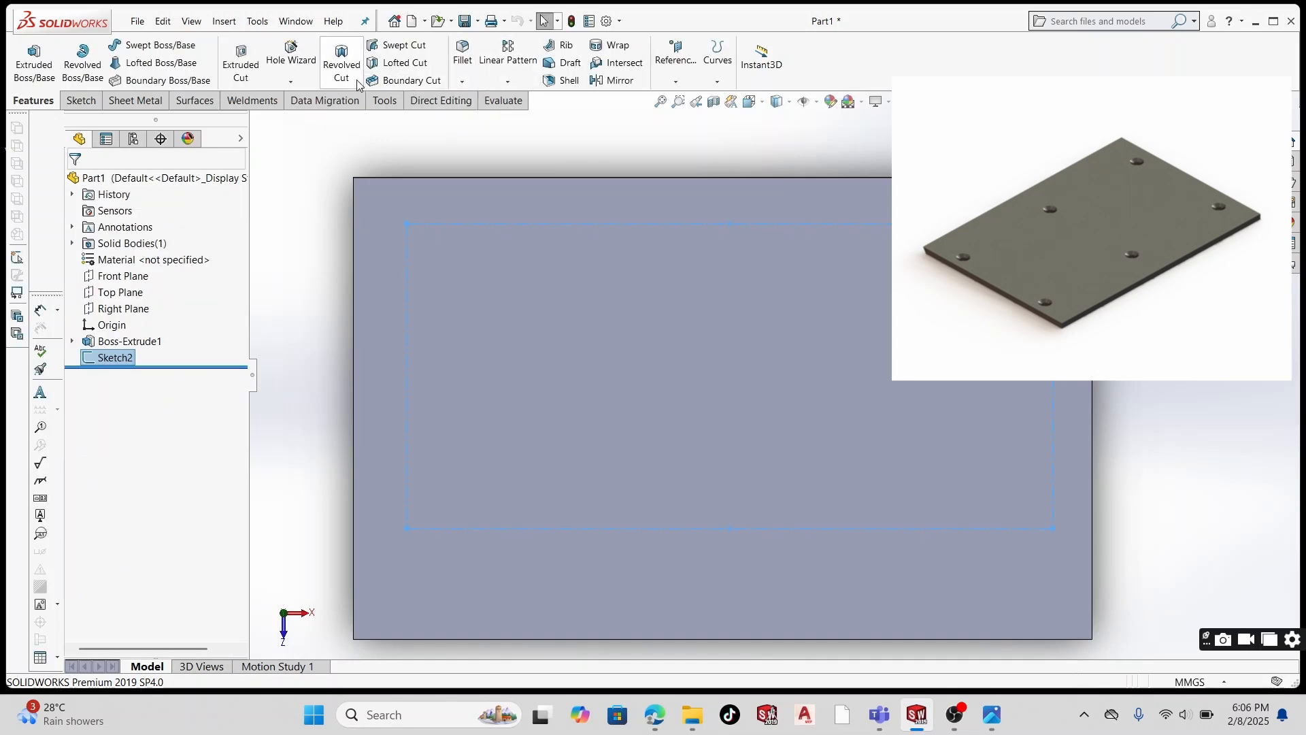
# - Set up a Hole Wizard countersink for an ANSI Metric M10 flat head screw with normal fit and a Through All end condition
pyautogui.click(300, 83)
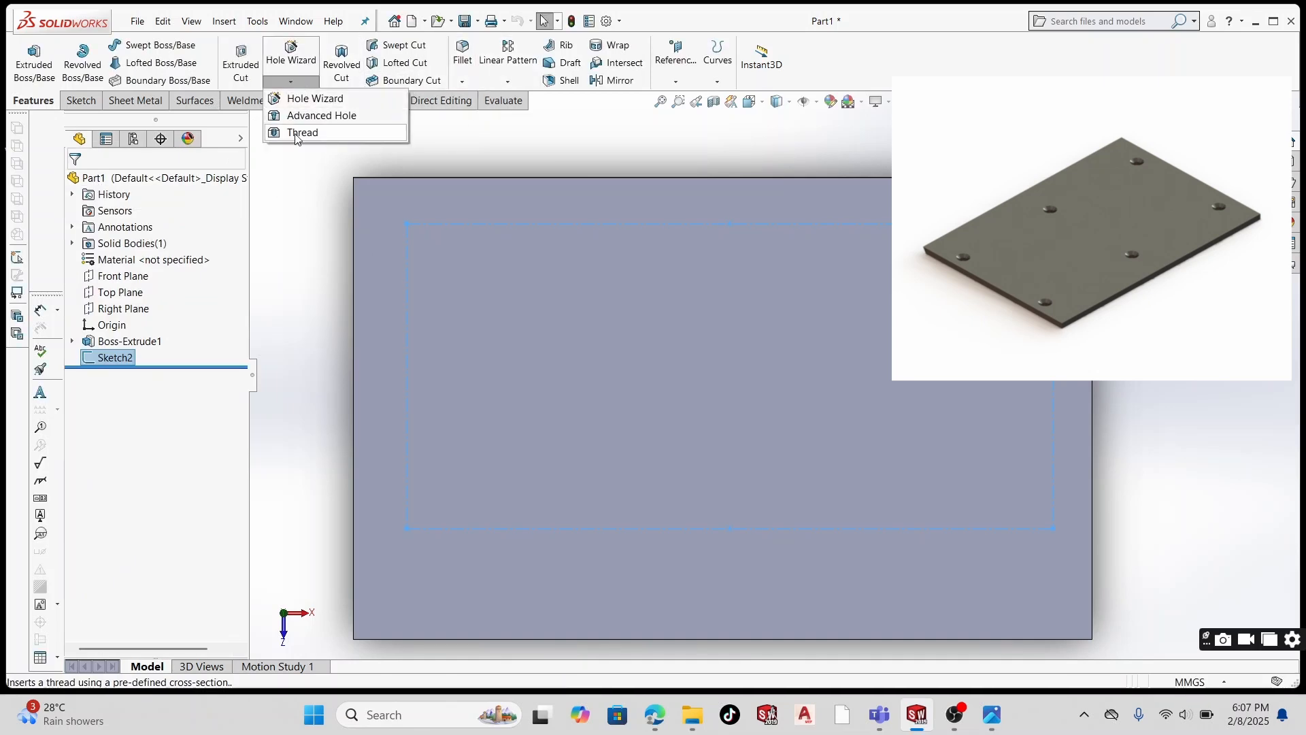
pyautogui.click(300, 99)
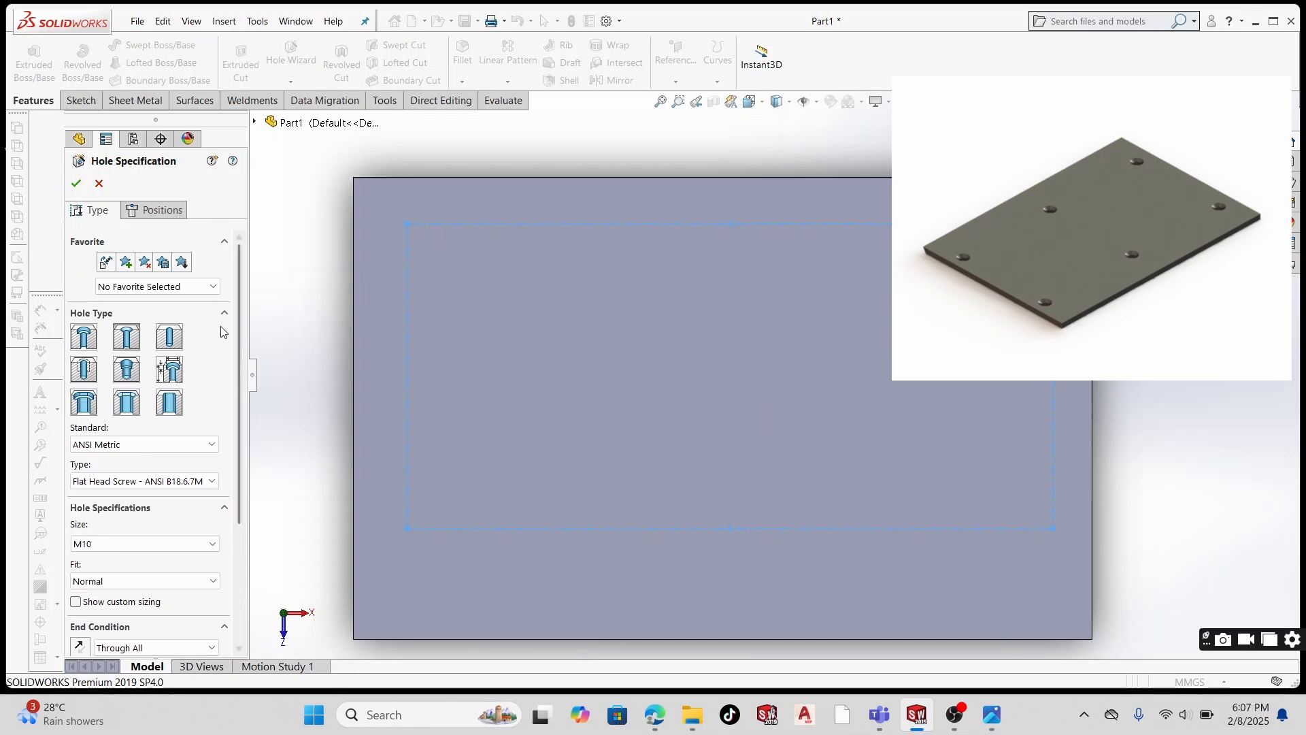
pyautogui.moveTo(243, 308); pyautogui.dragTo(238, 371)
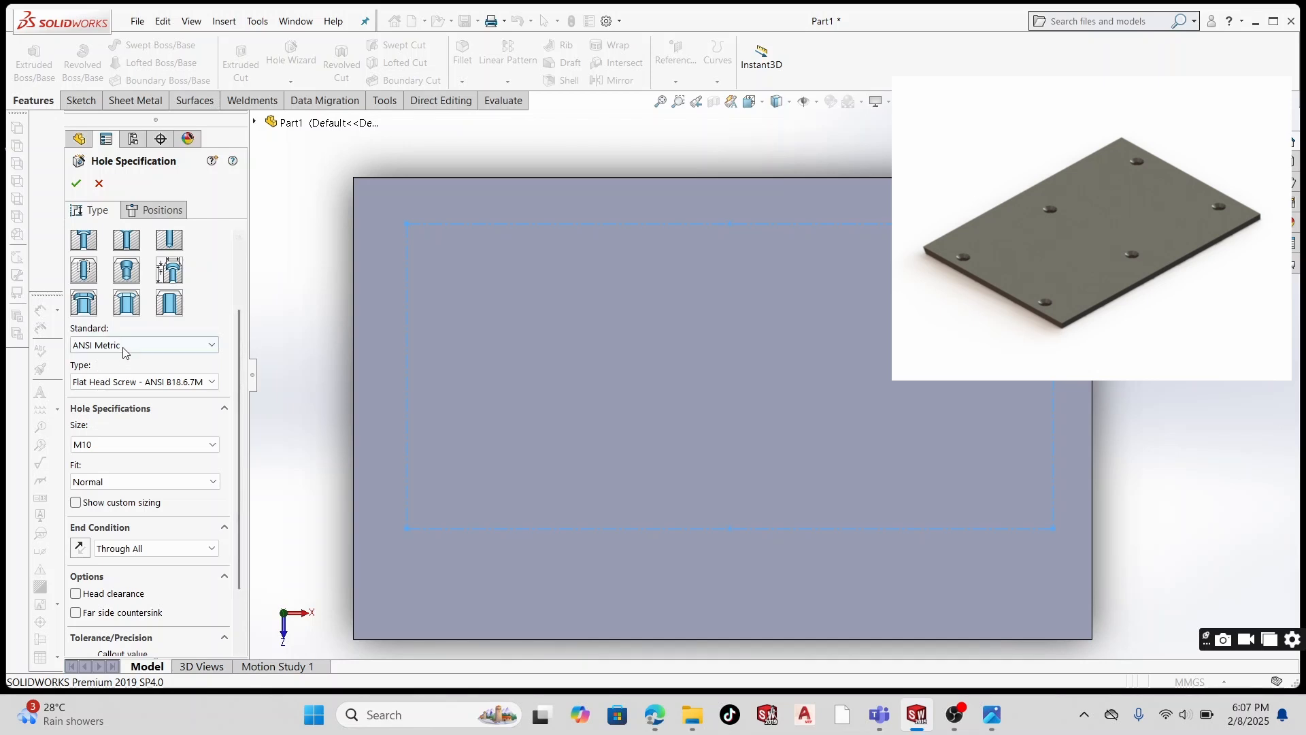
pyautogui.click(212, 382)
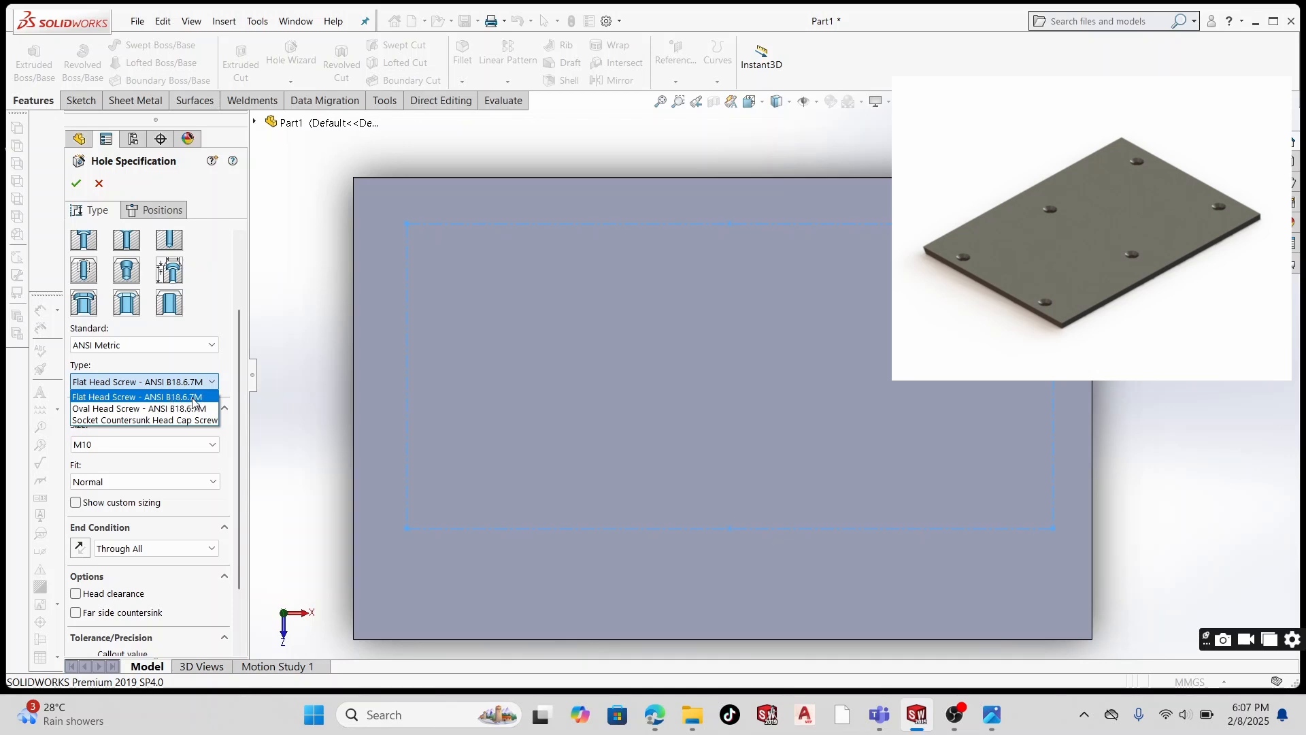
pyautogui.click(279, 368)
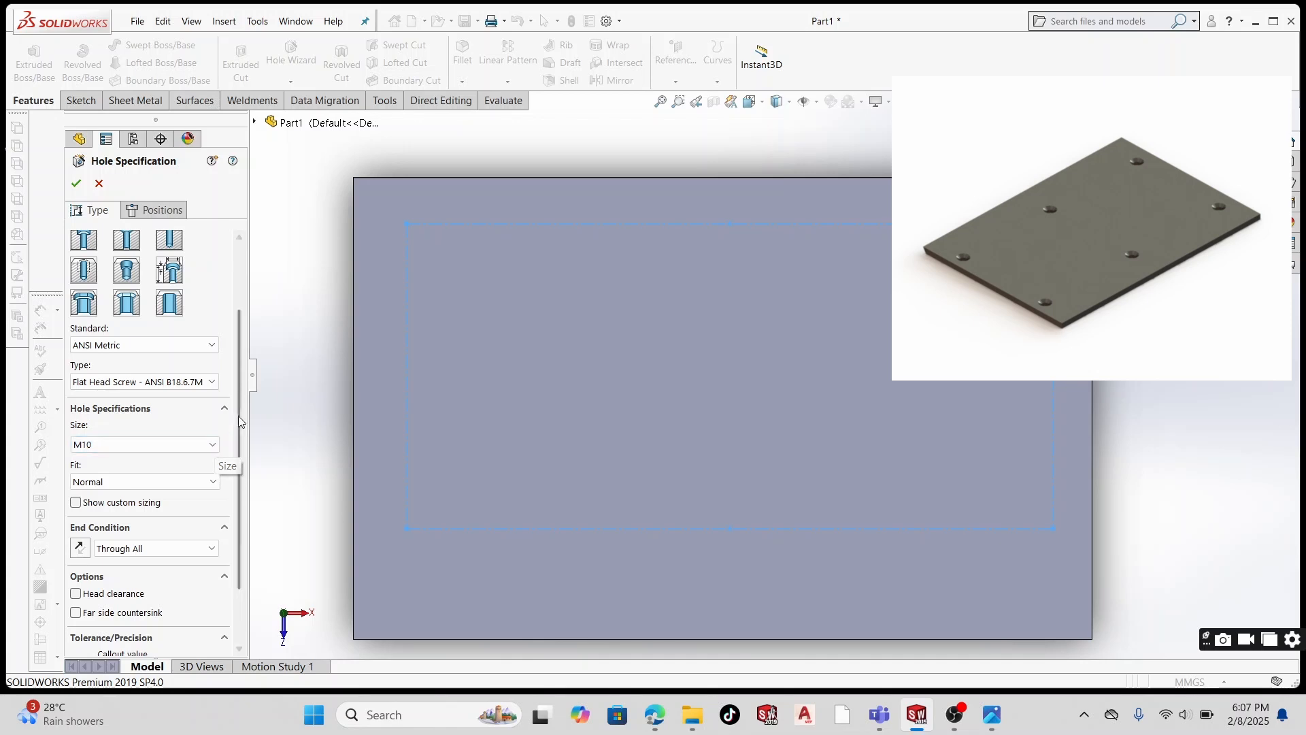
pyautogui.scroll(-3, 232, 449)
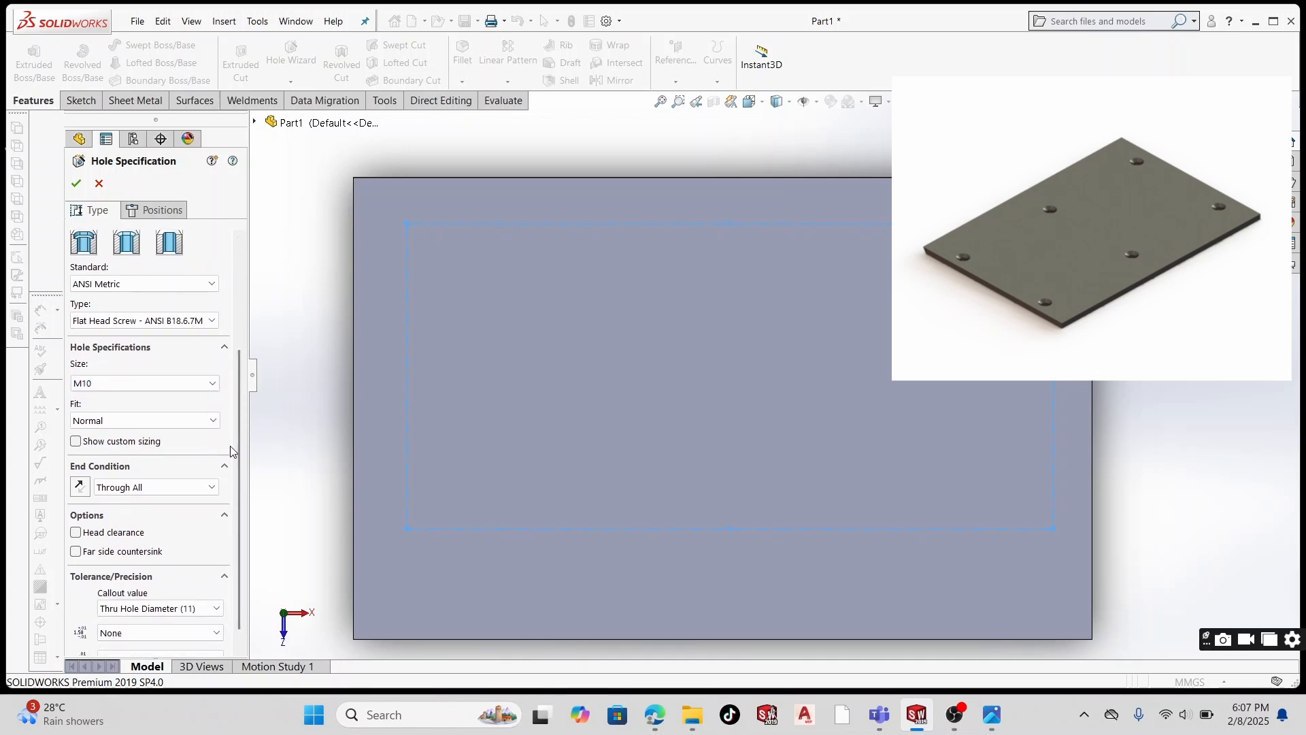
# - Switch to defining the hole positions and choose the plate's top face as the placement face
pyautogui.press('z')
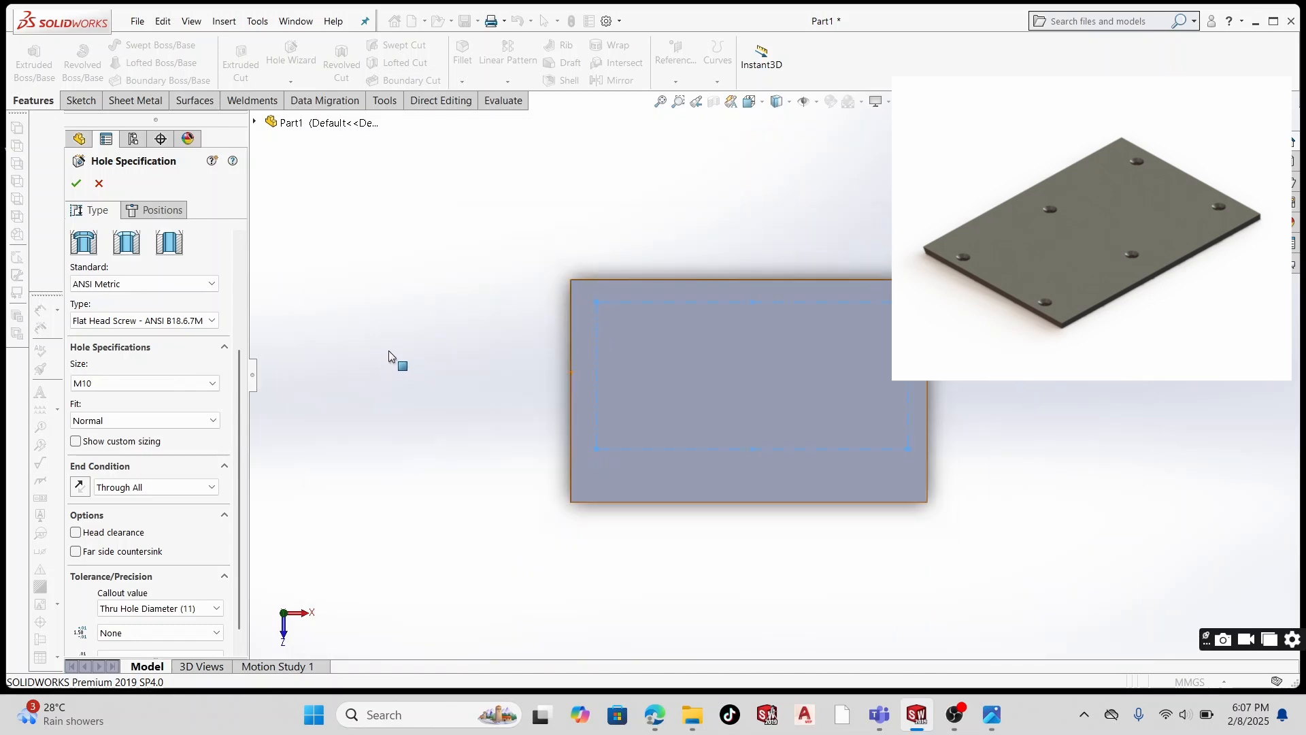
pyautogui.click(81, 186)
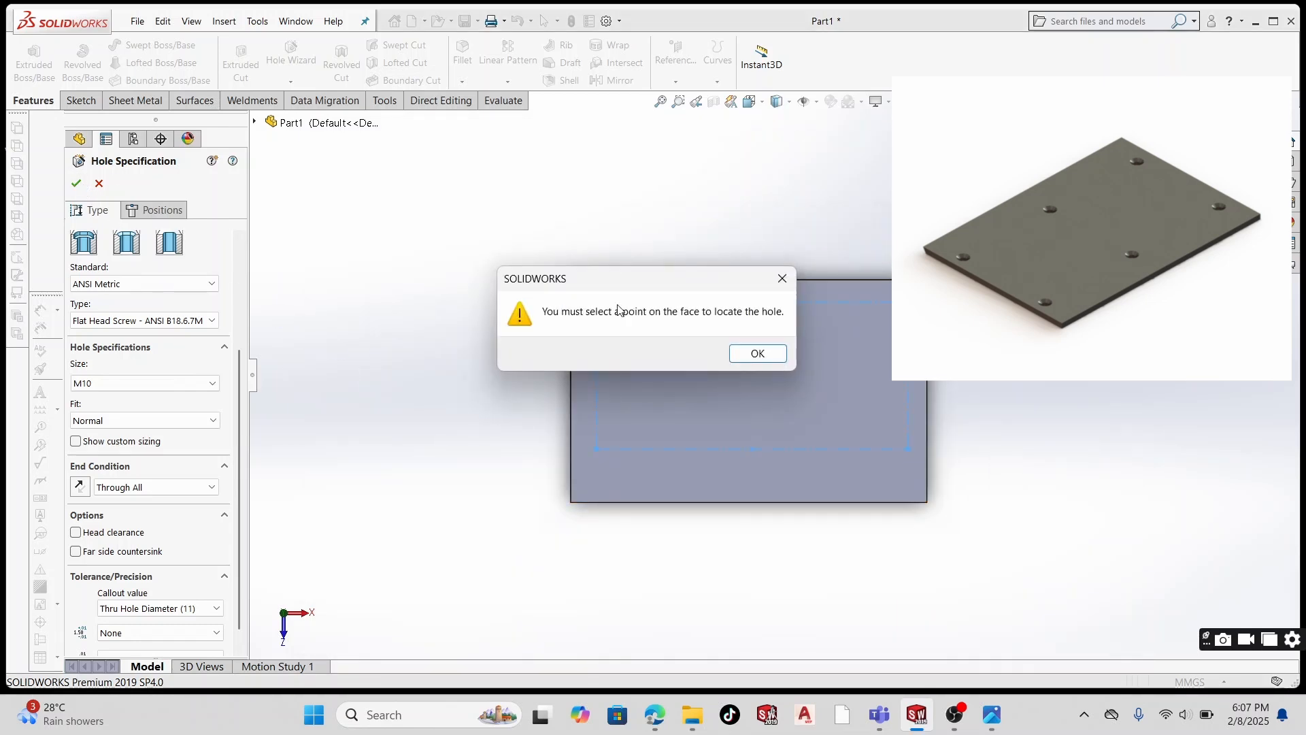
pyautogui.click(757, 353)
pyautogui.scroll(-3, 617, 309)
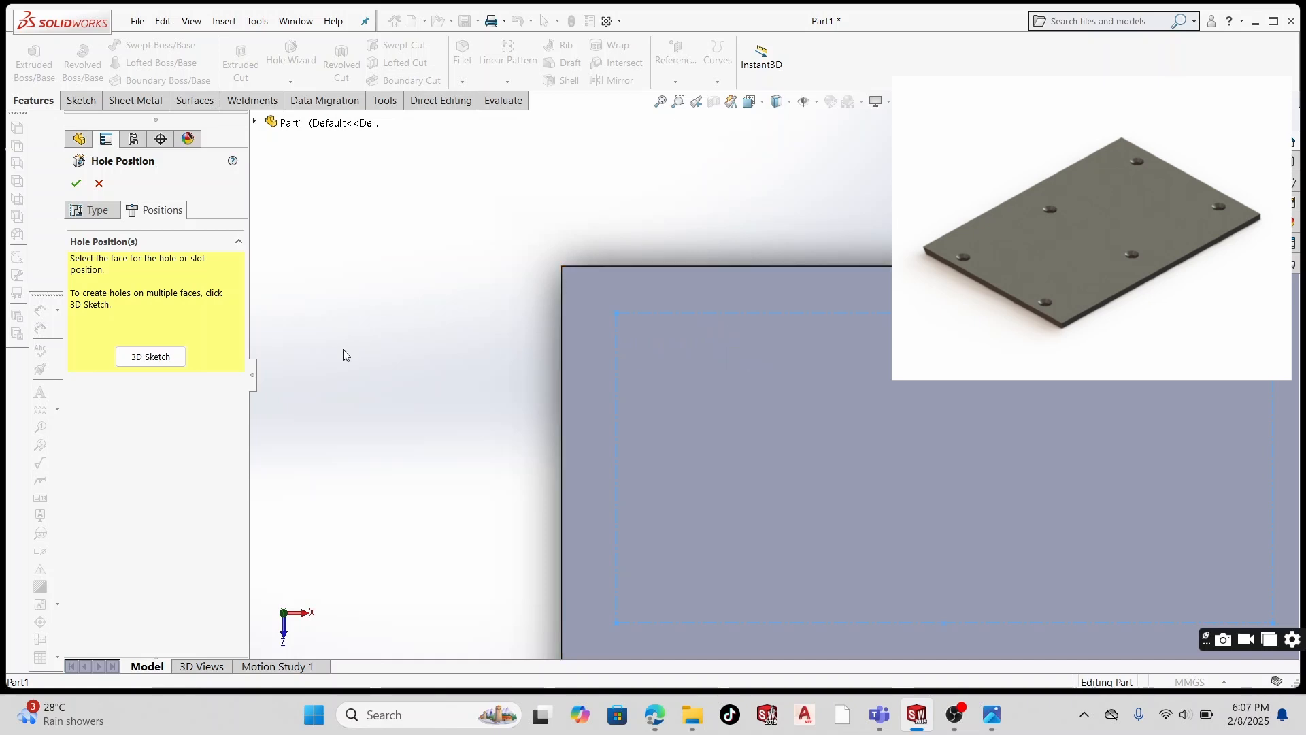
pyautogui.click(759, 403)
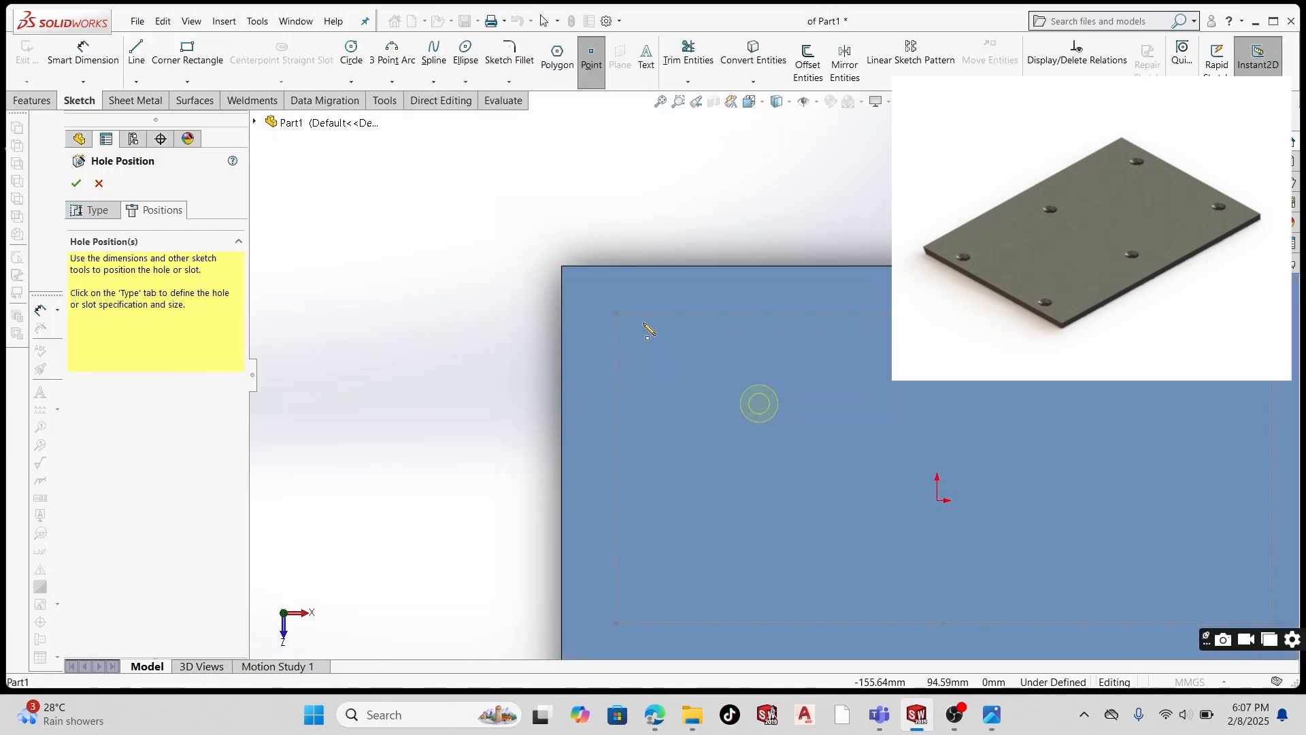
# - Place three countersink positions on the sketch points along the construction rectangle's upper long edge, at both corners and the midpoint
pyautogui.click(615, 313)
pyautogui.scroll(3, 768, 361)
pyautogui.scroll(-5, 850, 354)
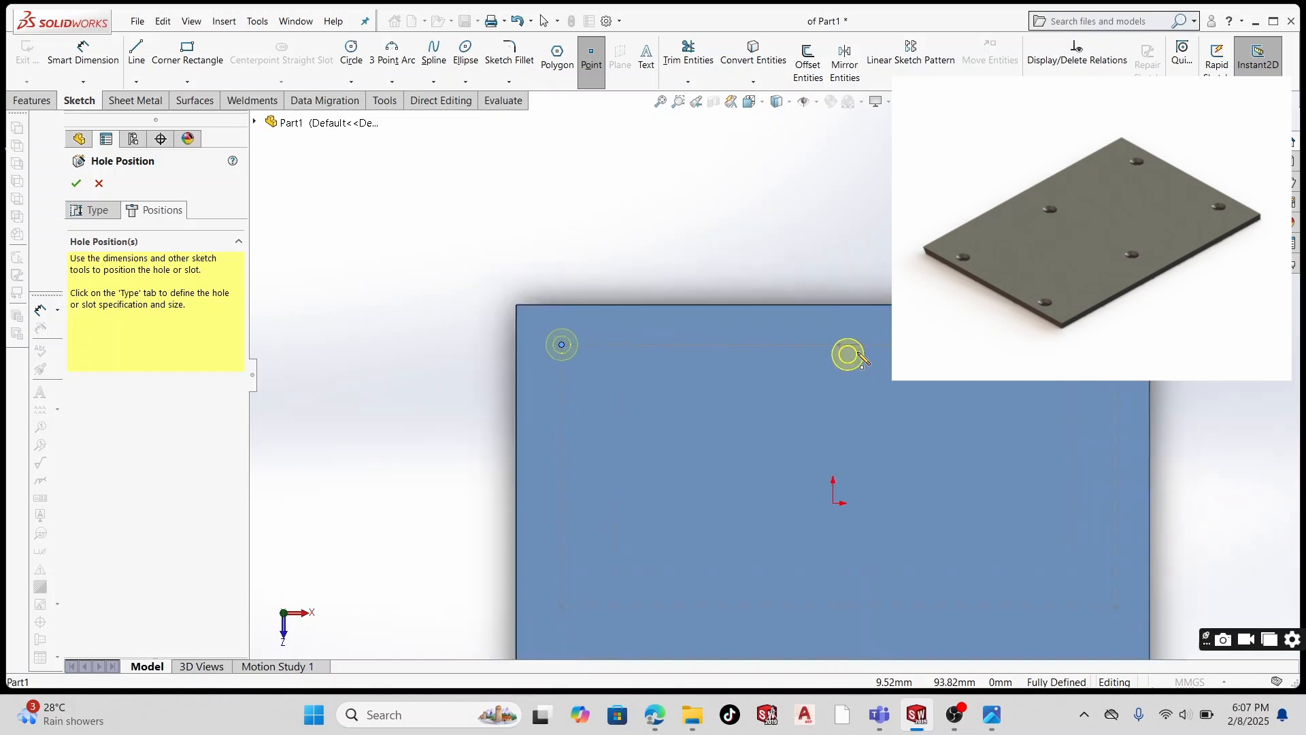
pyautogui.click(823, 345)
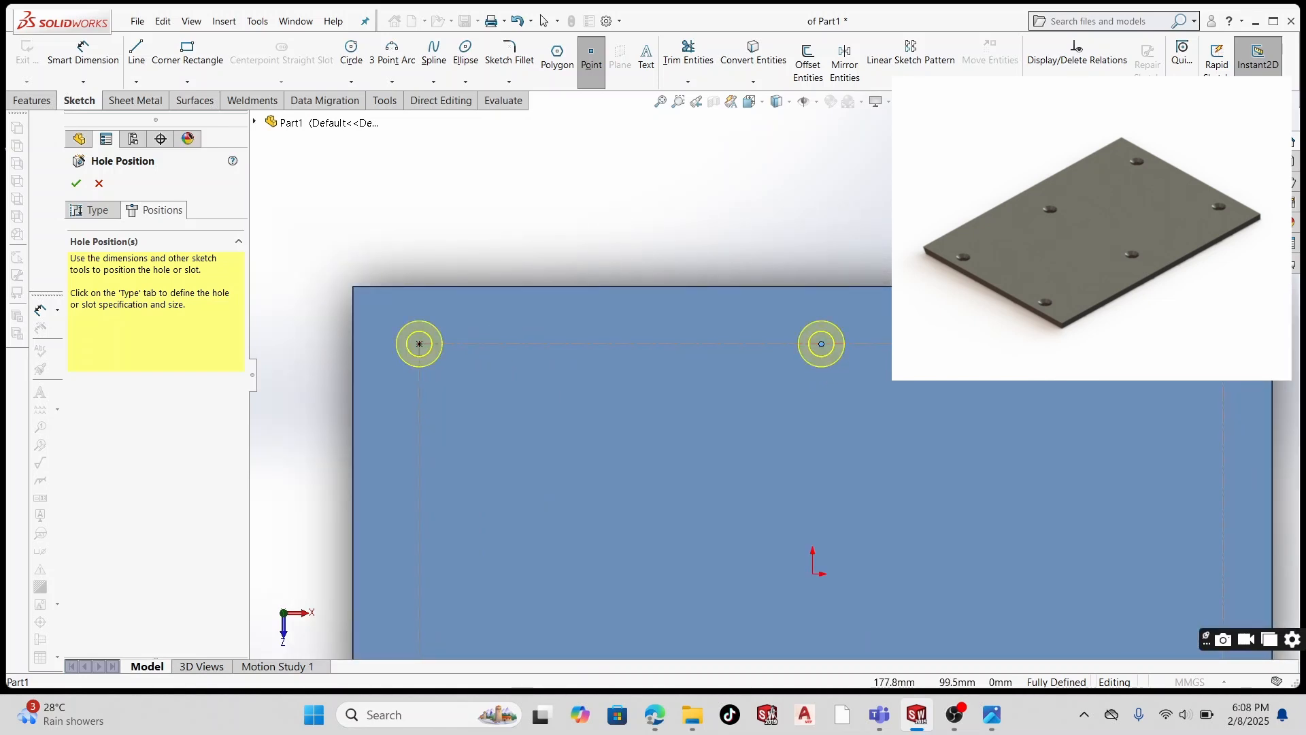
pyautogui.scroll(4, 790, 360)
pyautogui.scroll(-4, 673, 511)
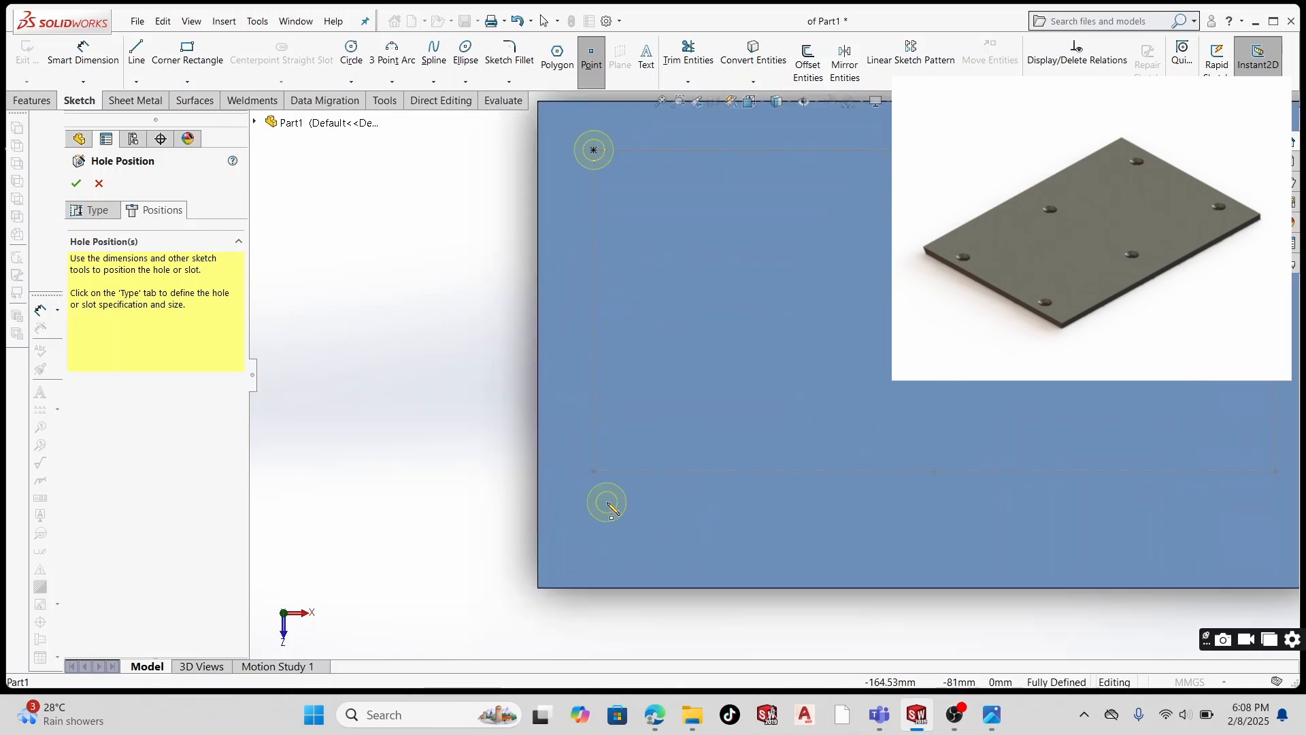
# - Place three countersink positions on the sketch points along the construction rectangle's lower long edge and complete the hole feature
pyautogui.click(595, 470)
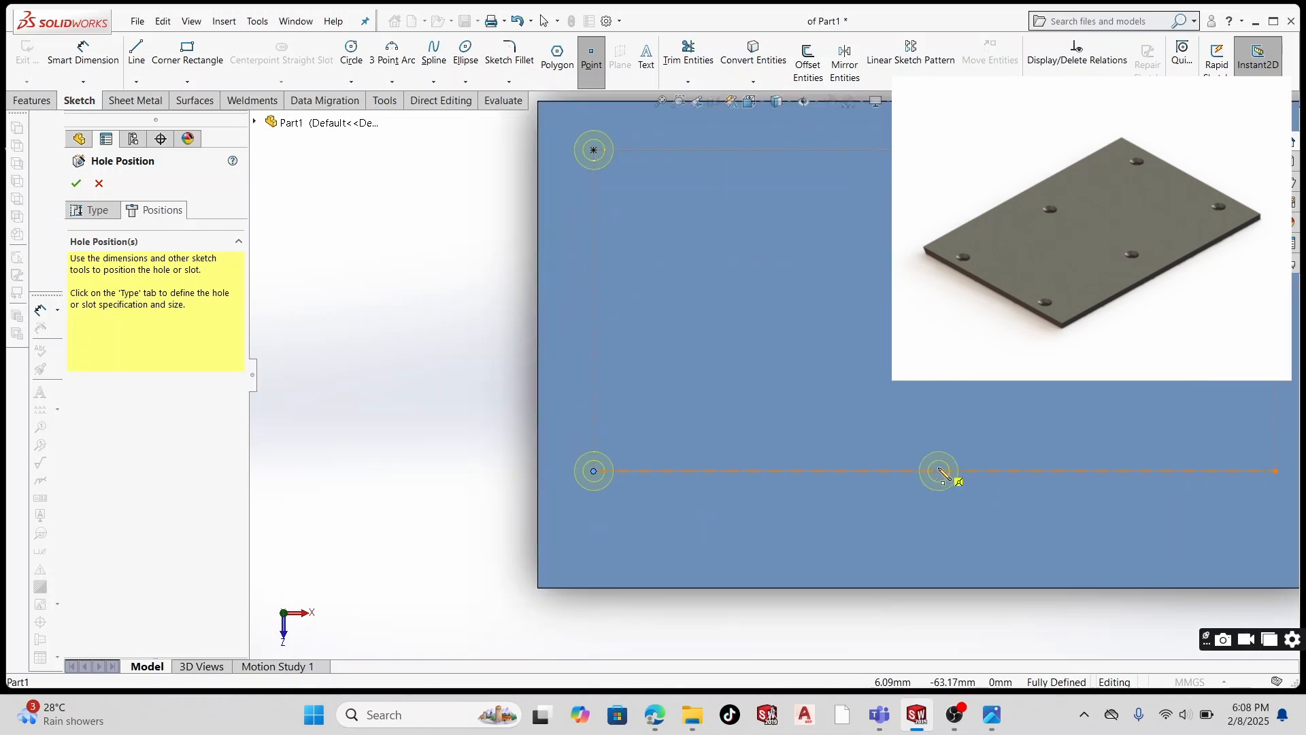
pyautogui.click(945, 472)
pyautogui.scroll(3, 971, 452)
pyautogui.scroll(-4, 957, 440)
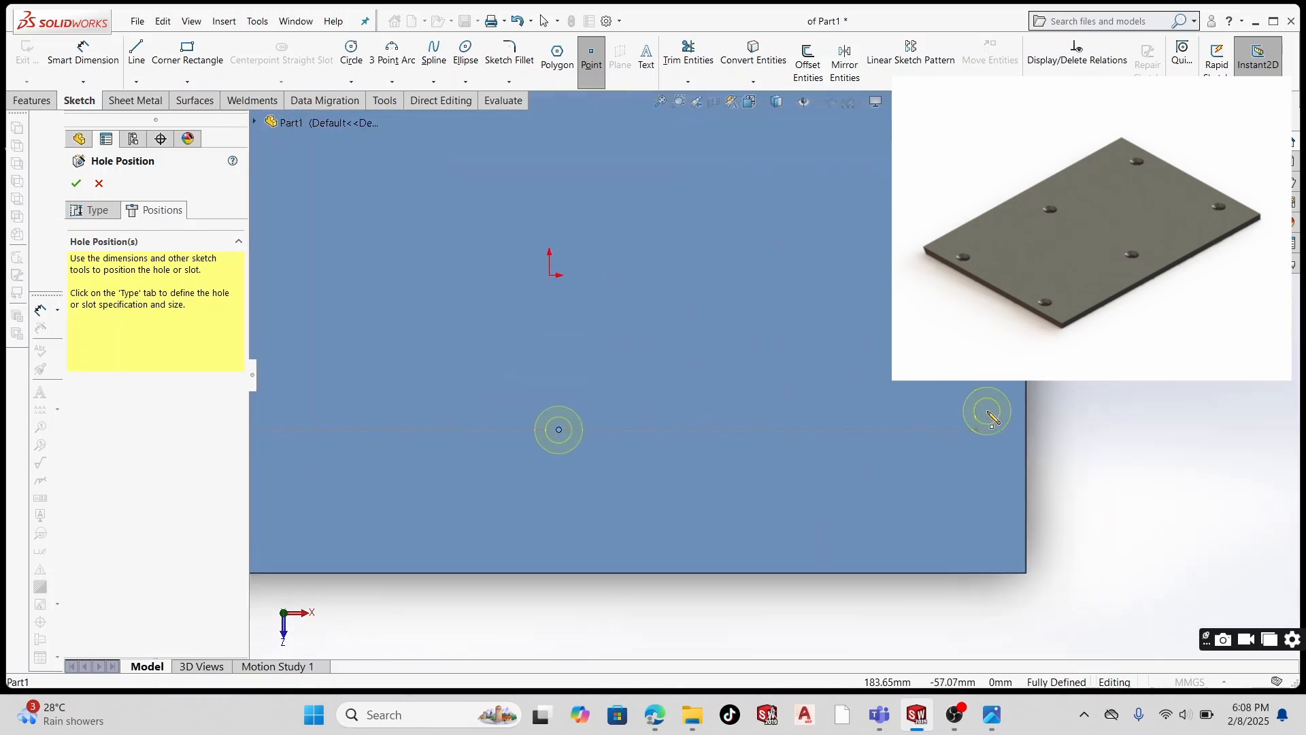
pyautogui.click(977, 430)
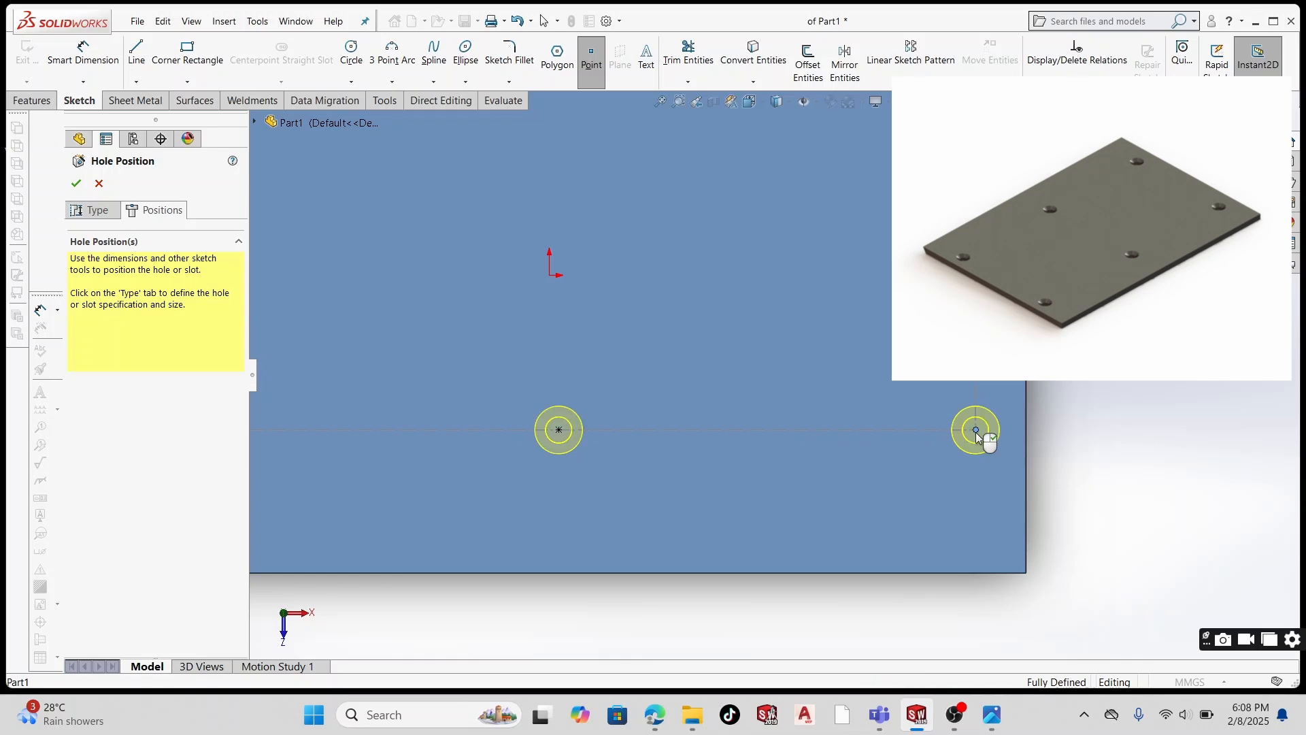
pyautogui.scroll(4, 795, 418)
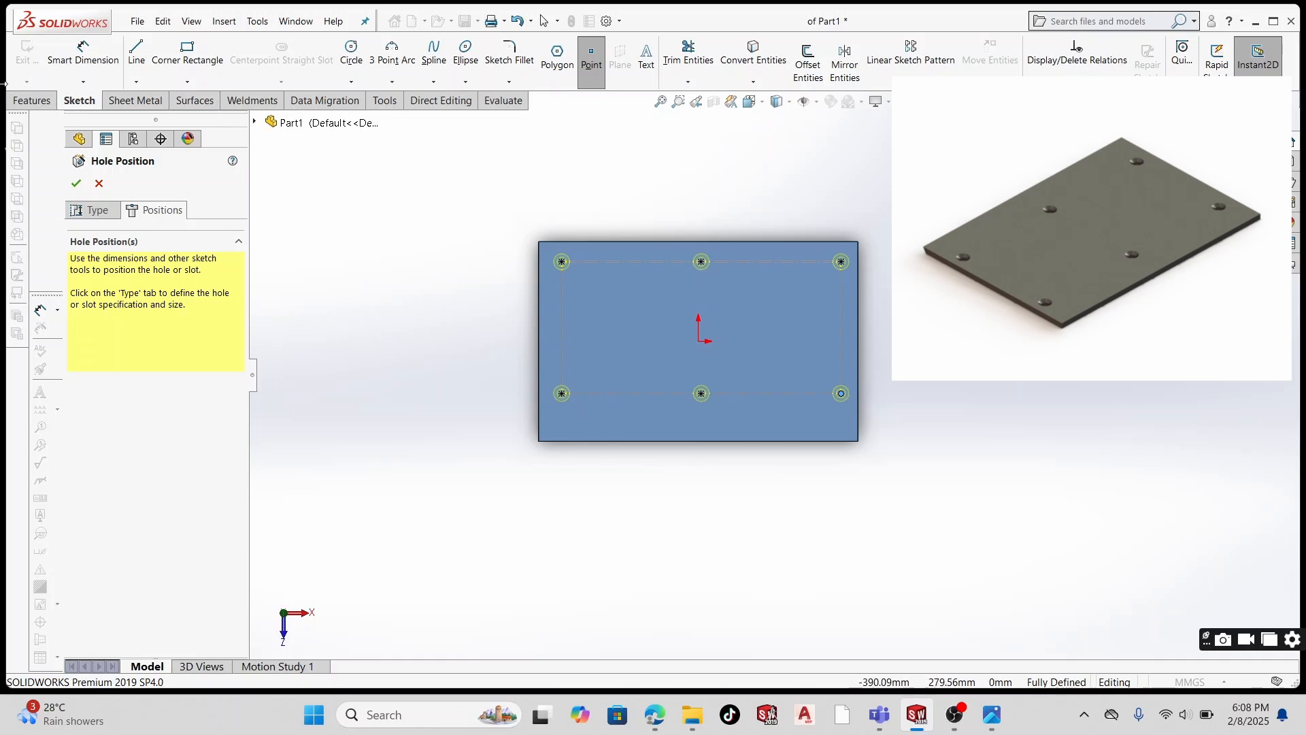
pyautogui.click(75, 184)
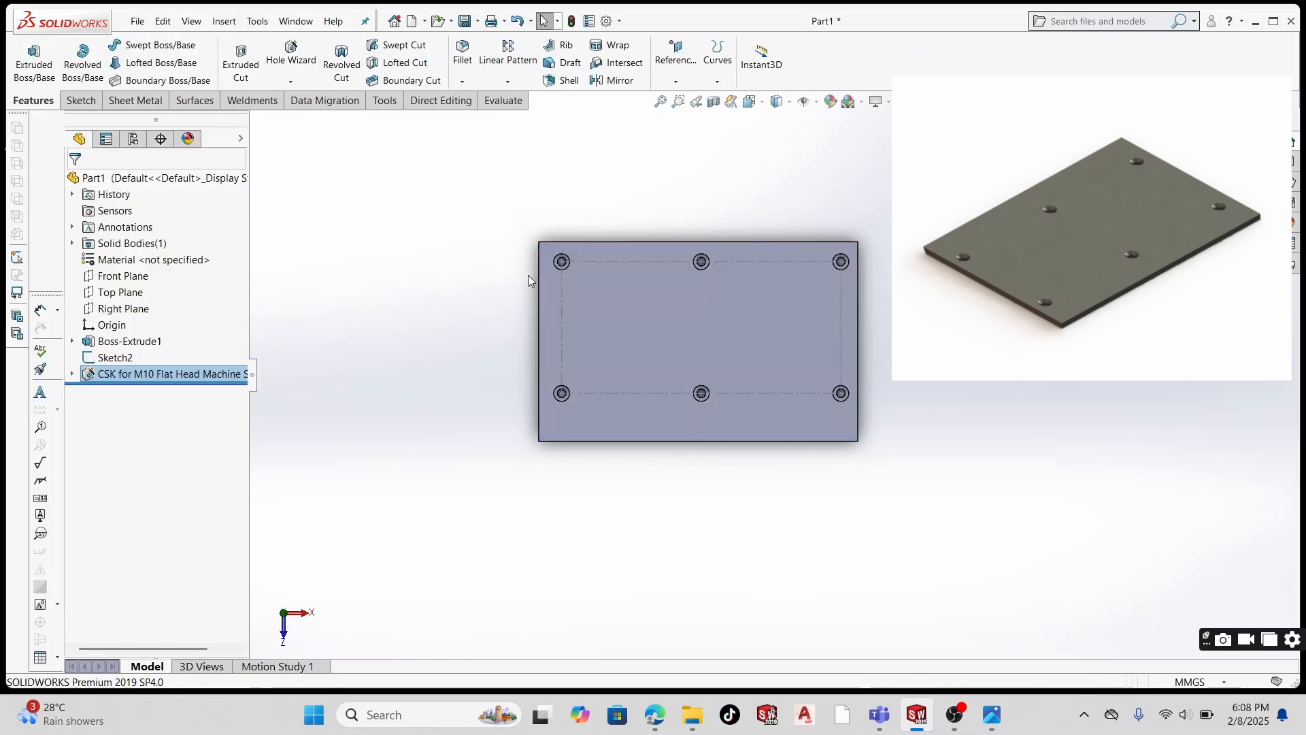
# - Examine the six countersunk holes in the plate from above and at an oblique angle
pyautogui.scroll(-4, 579, 272)
pyautogui.moveTo(677, 417); pyautogui.dragTo(926, 387, button='middle')
pyautogui.scroll(-5, 845, 391)
pyautogui.scroll(6, 827, 422)
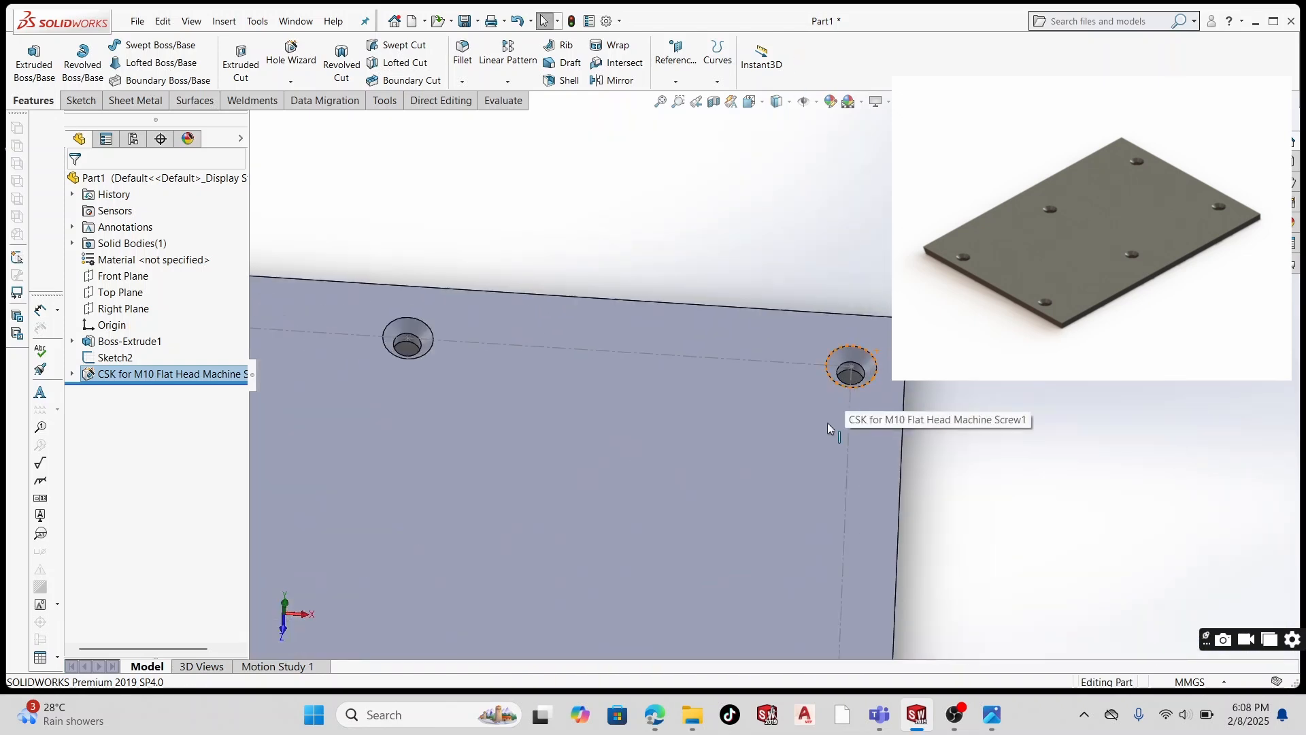
pyautogui.scroll(1, 671, 496)
pyautogui.scroll(-3, 638, 455)
pyautogui.scroll(3, 636, 451)
pyautogui.scroll(-3, 636, 449)
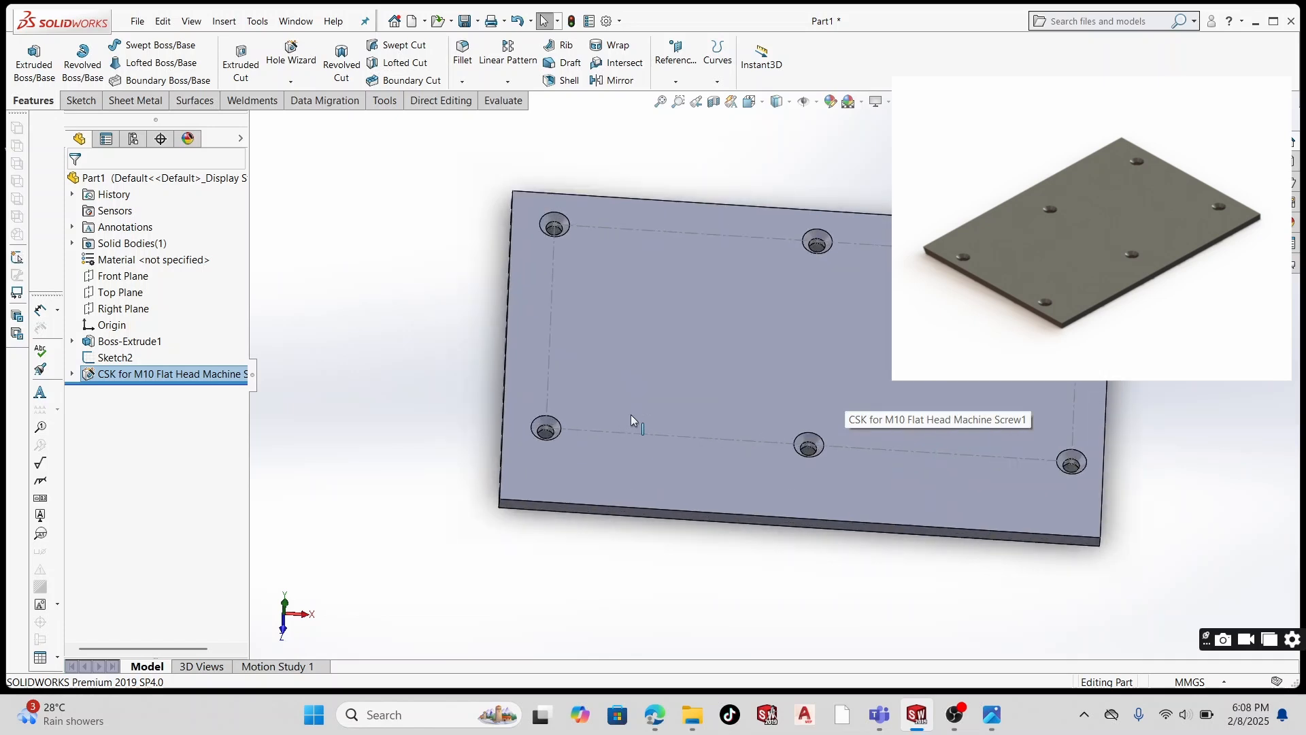
pyautogui.moveTo(631, 415); pyautogui.dragTo(780, 319, button='middle')
pyautogui.scroll(-3, 779, 320)
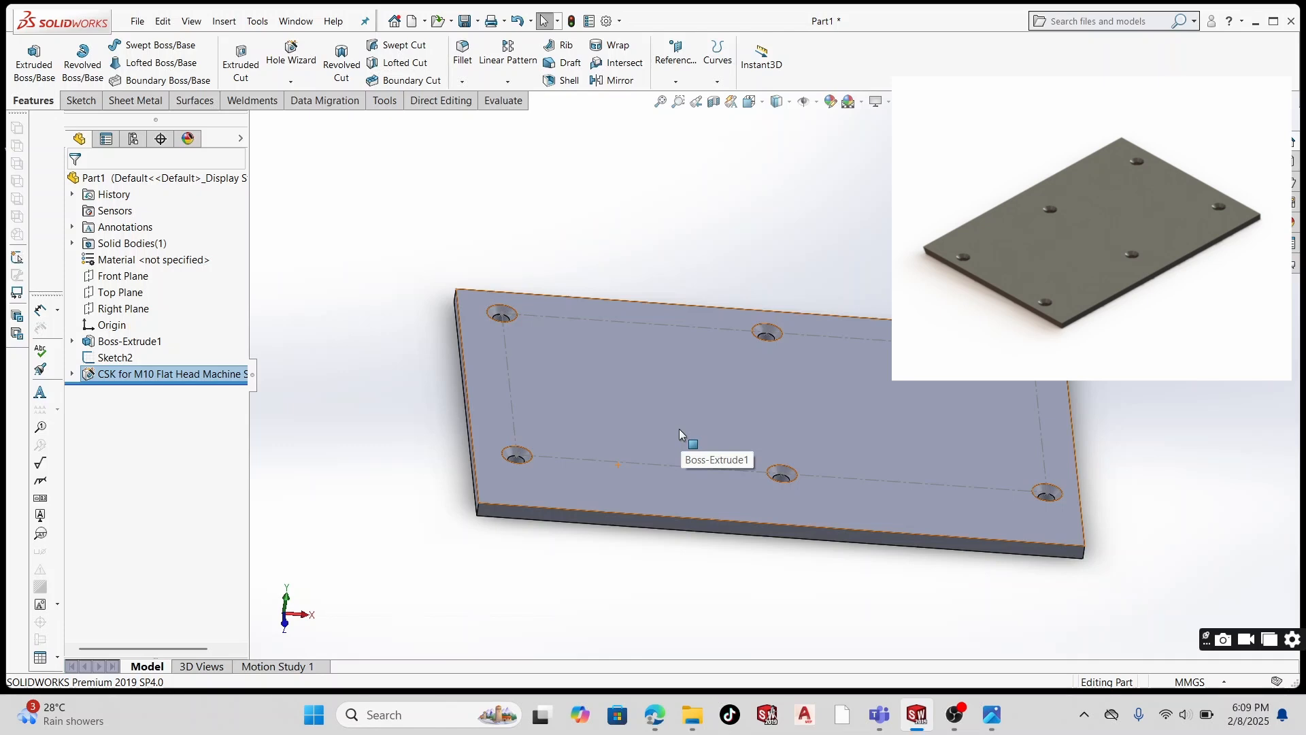
# - Open a sketch on the plate's long side face adjacent to the hole row closest to an edge
pyautogui.moveTo(684, 393); pyautogui.dragTo(476, 680, button='middle')
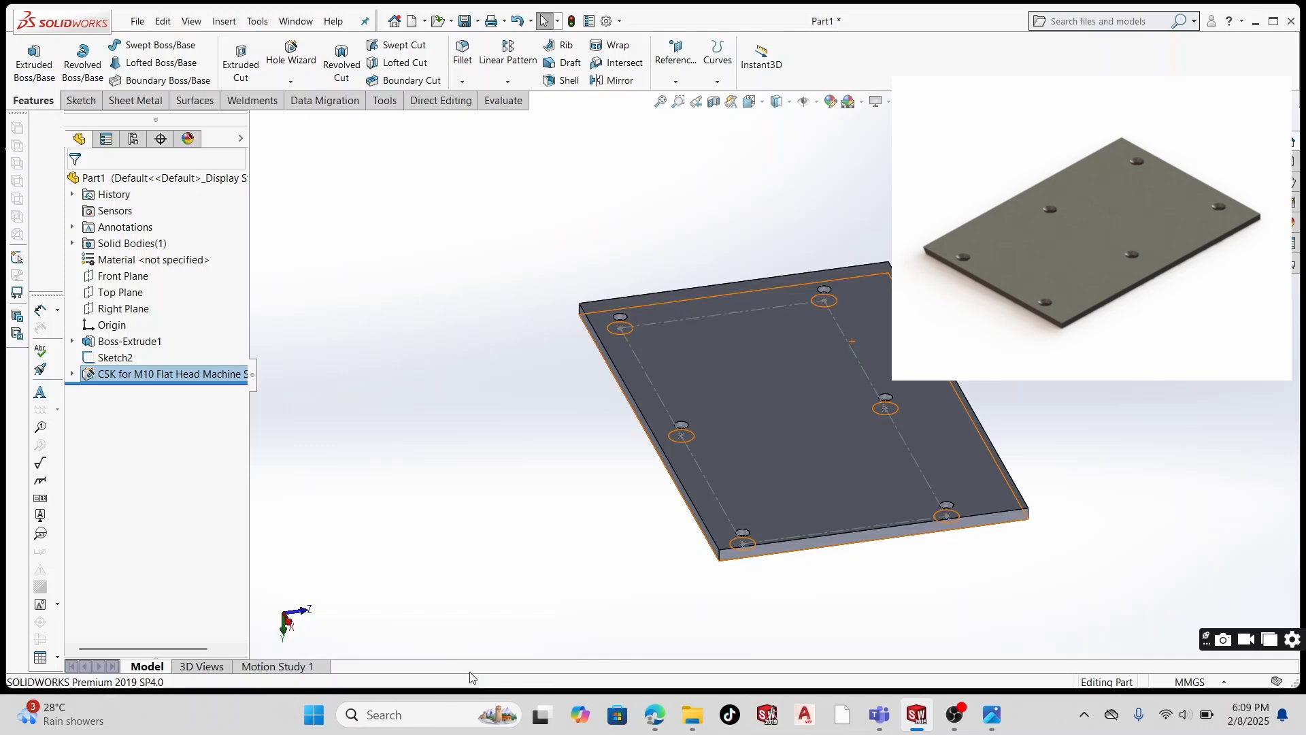
pyautogui.scroll(-3, 667, 445)
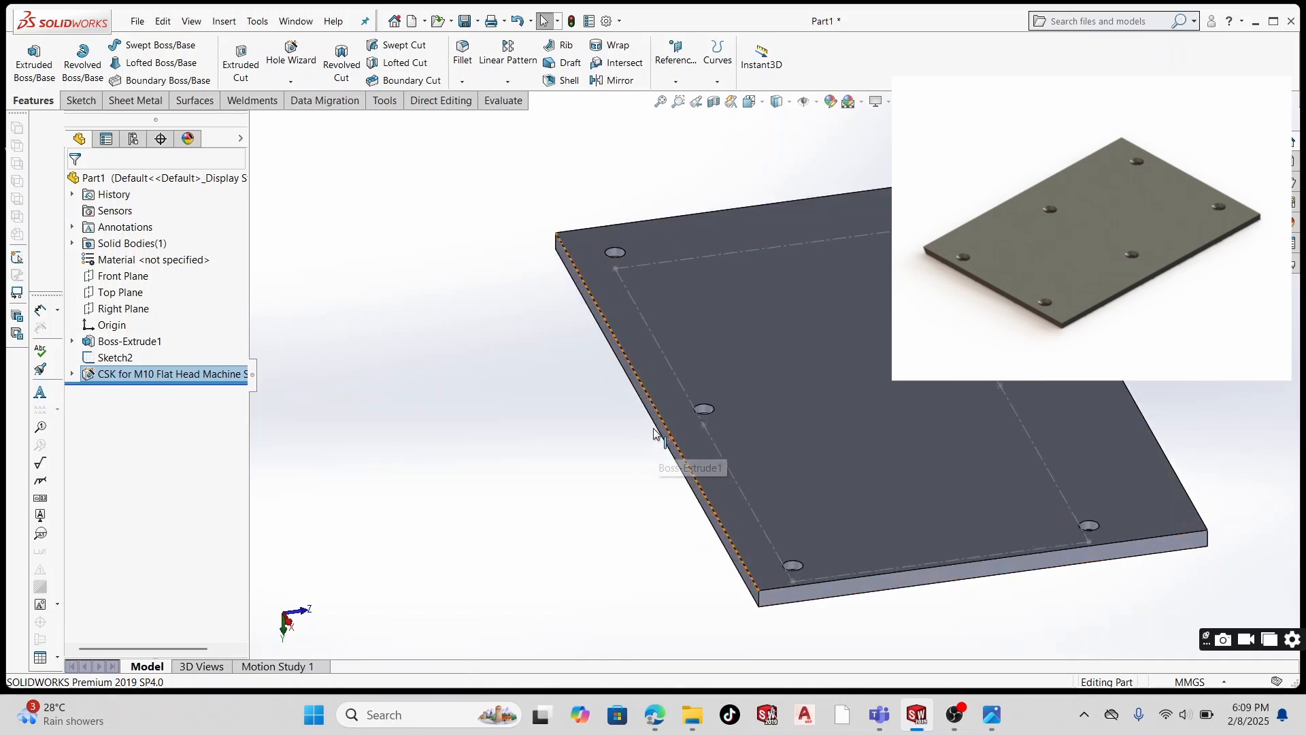
pyautogui.moveTo(654, 433); pyautogui.dragTo(655, 377, button='middle')
pyautogui.click(655, 377)
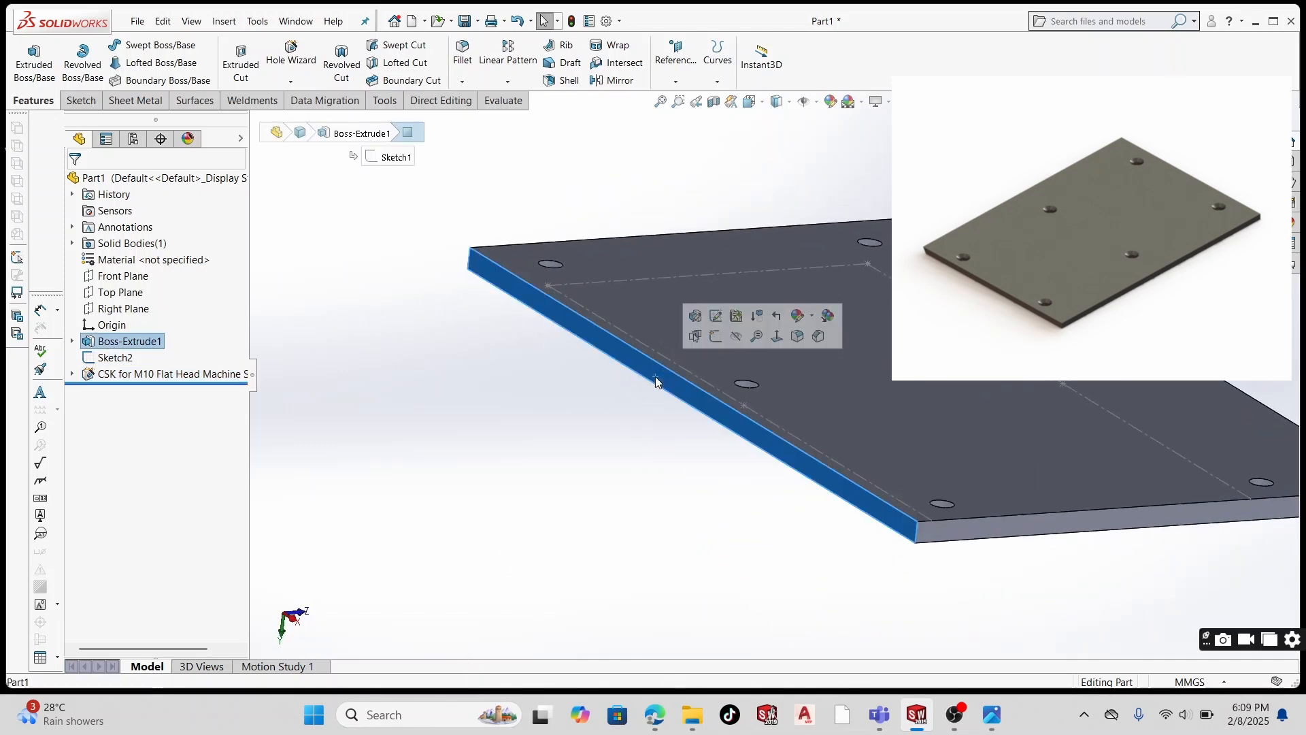
pyautogui.click(715, 336)
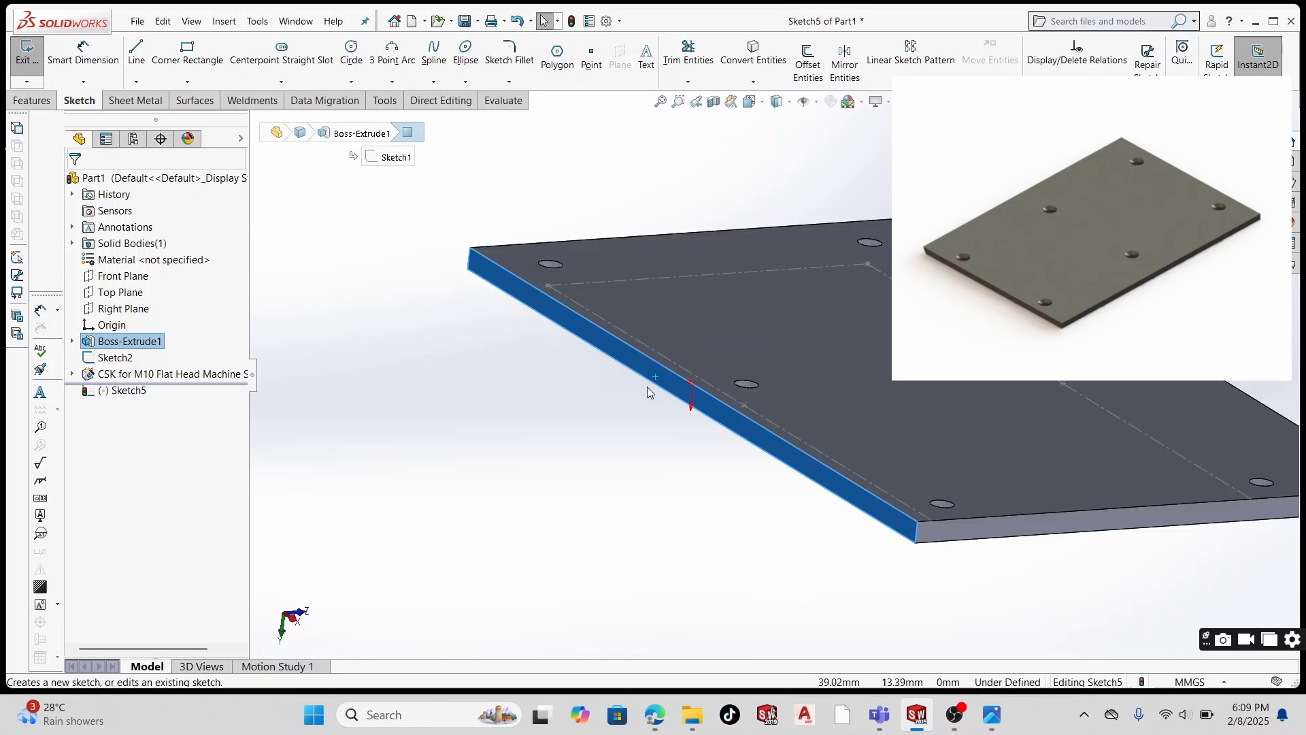
pyautogui.scroll(-3, 634, 337)
pyautogui.rightClick(632, 341)
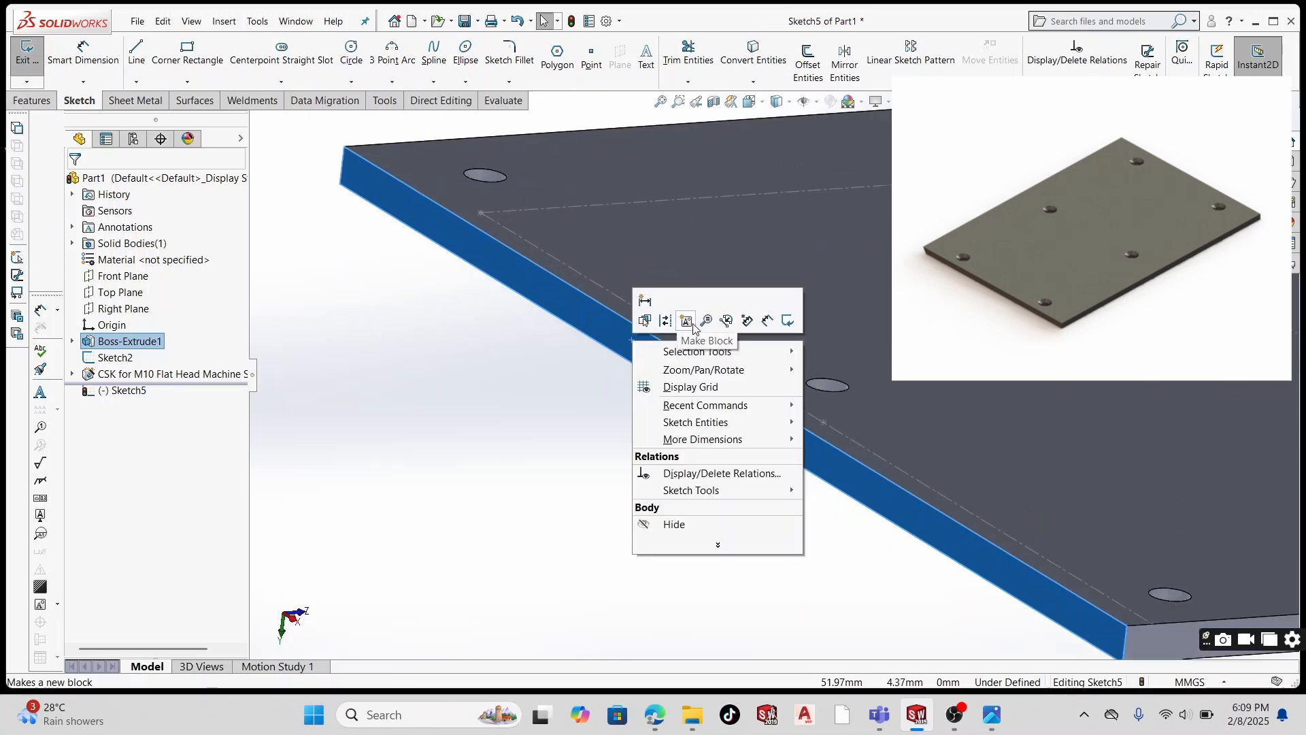
pyautogui.click(466, 386)
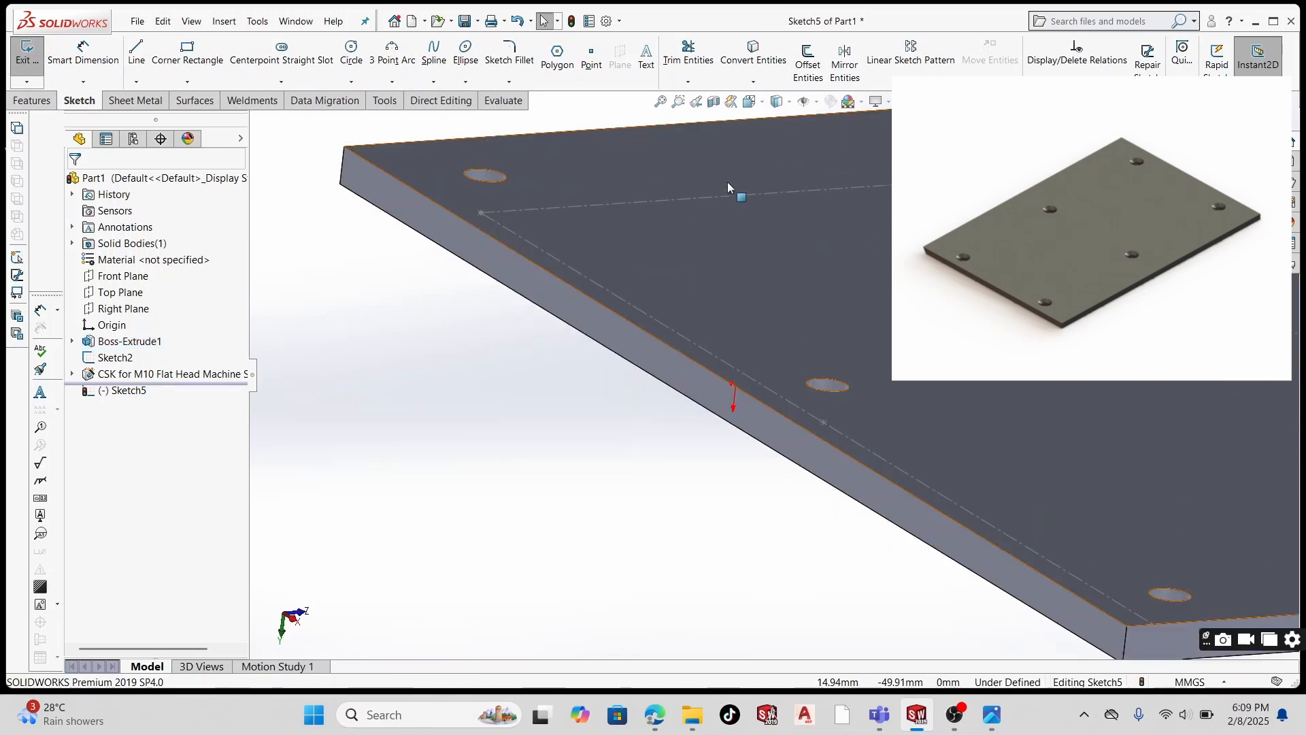
# - Convert the outline of the long side face into sketch entities
pyautogui.click(761, 86)
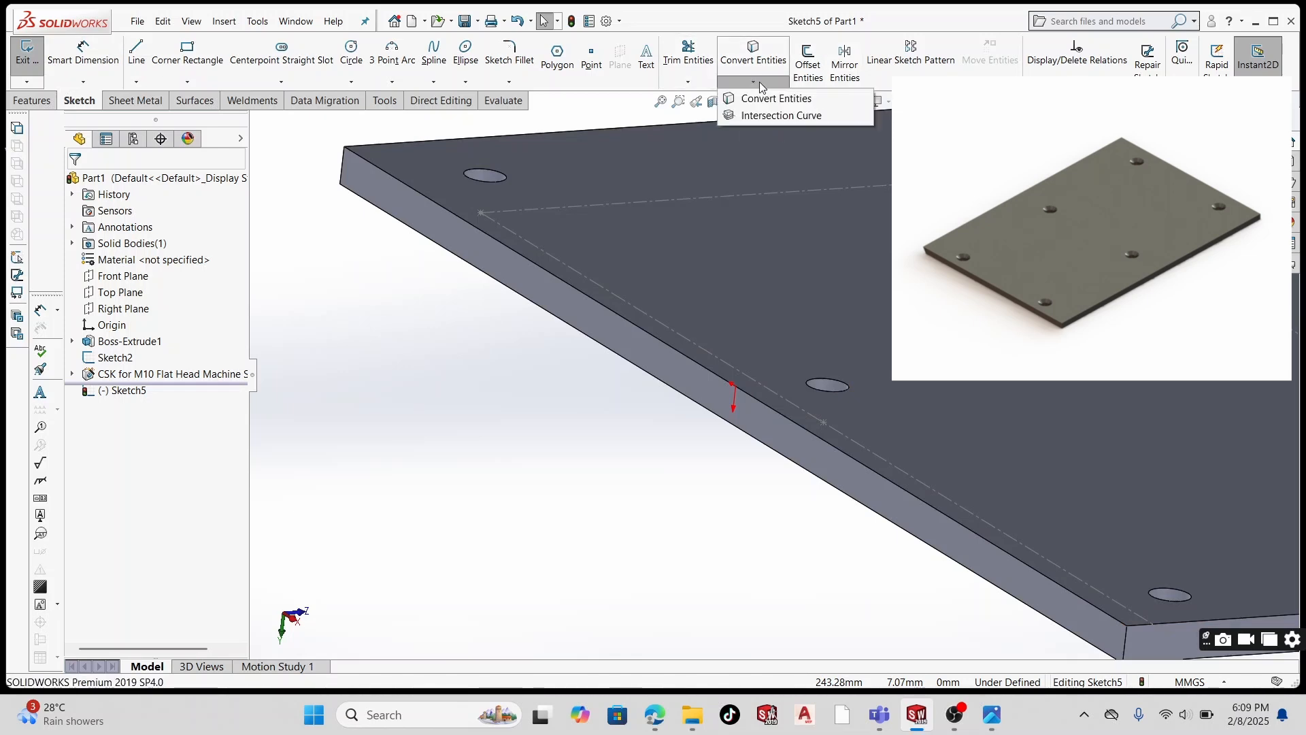
pyautogui.click(776, 98)
pyautogui.click(565, 302)
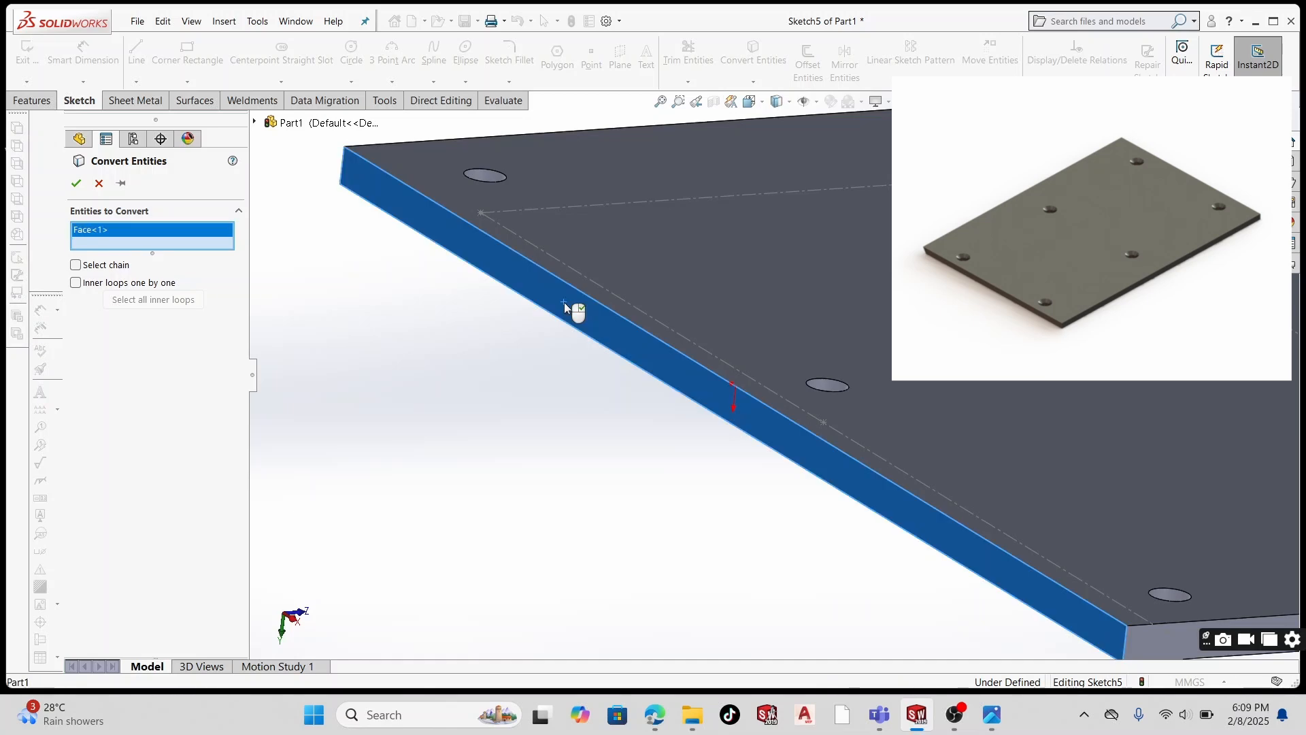
pyautogui.click(75, 183)
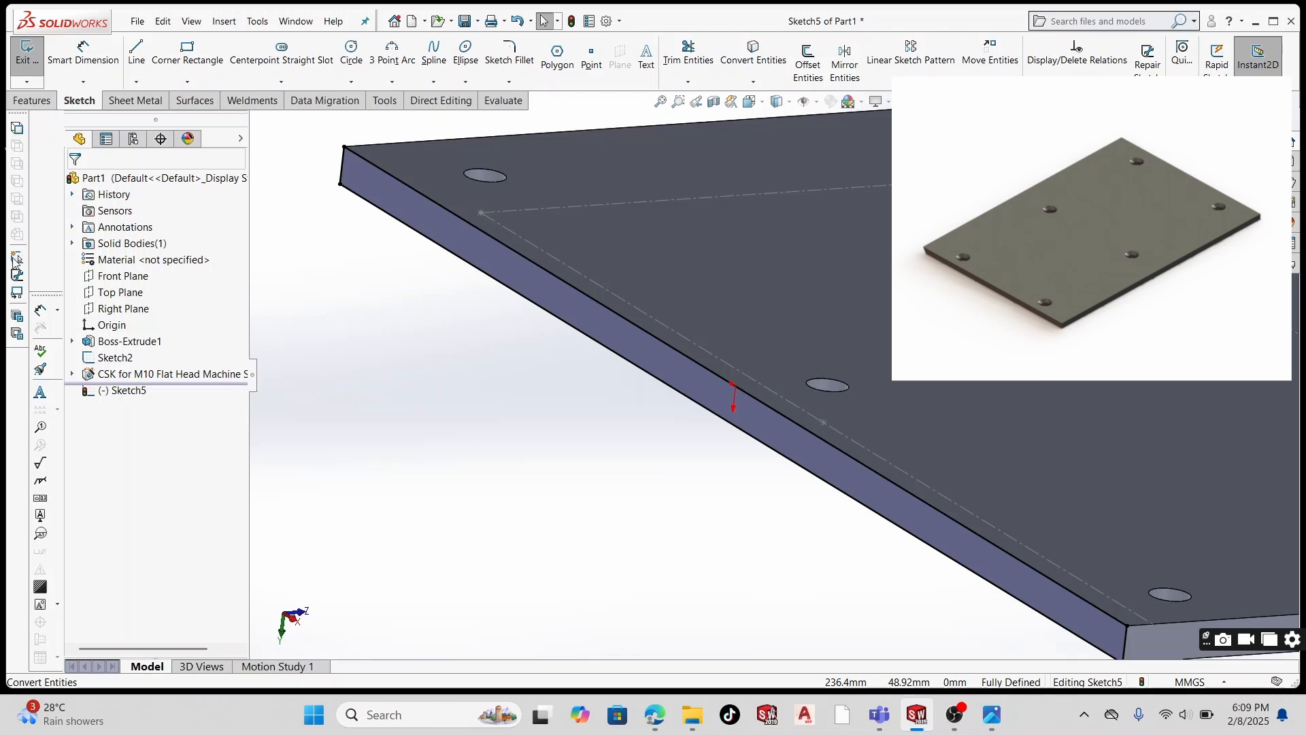
# - Extrude the converted side-face profile outward 30 mm as a Blind boss with Merge result on
pyautogui.click(85, 61)
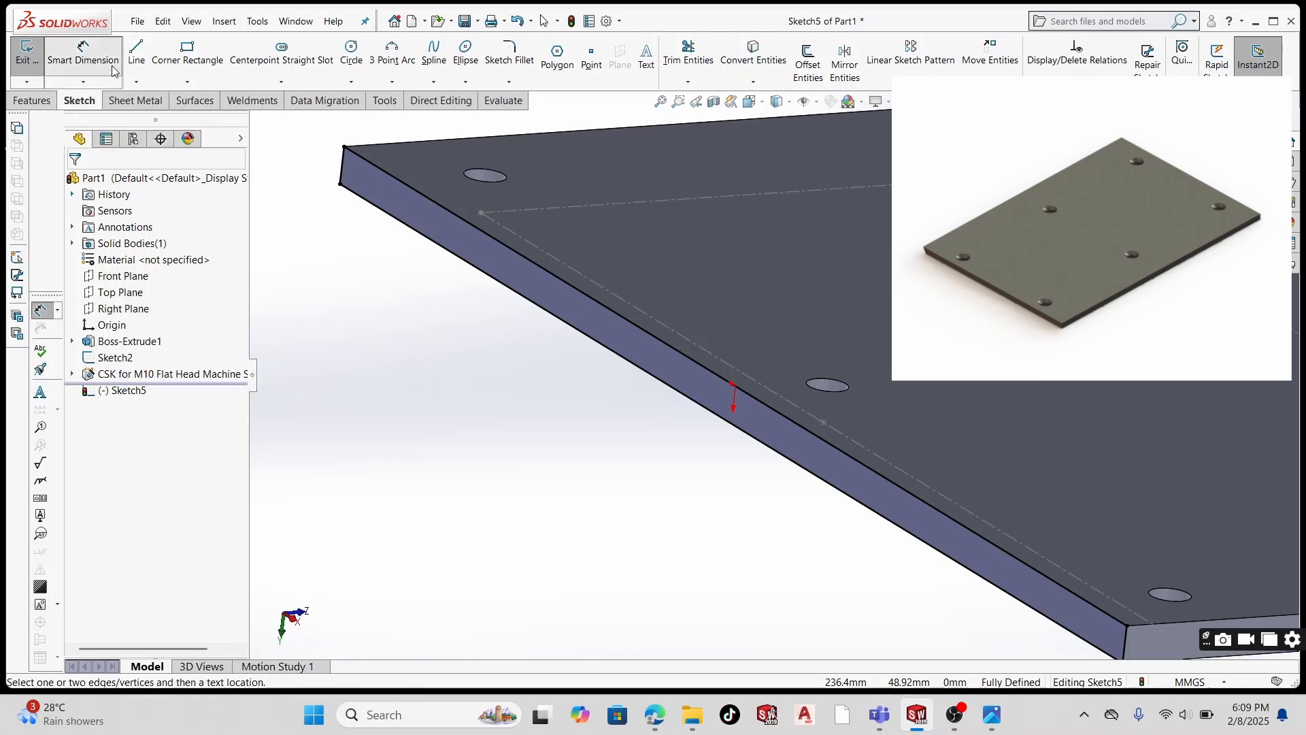
pyautogui.click(32, 100)
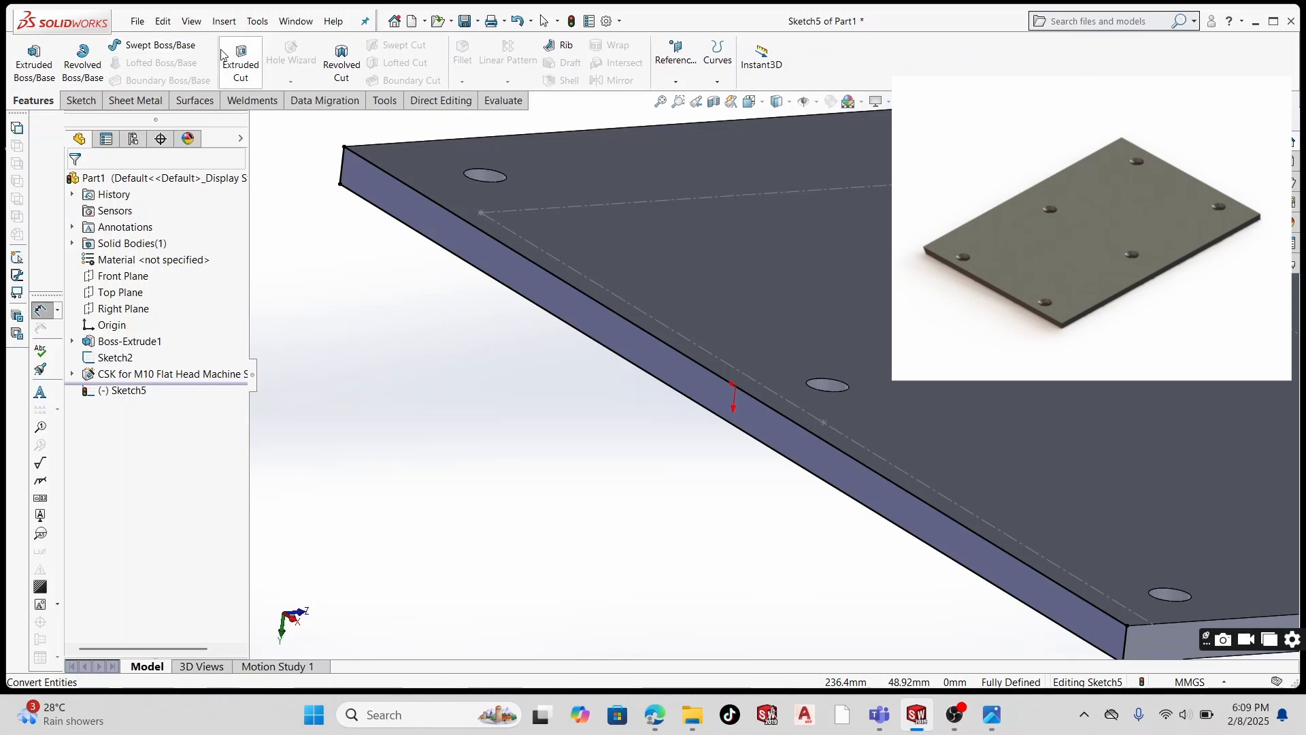
pyautogui.click(34, 62)
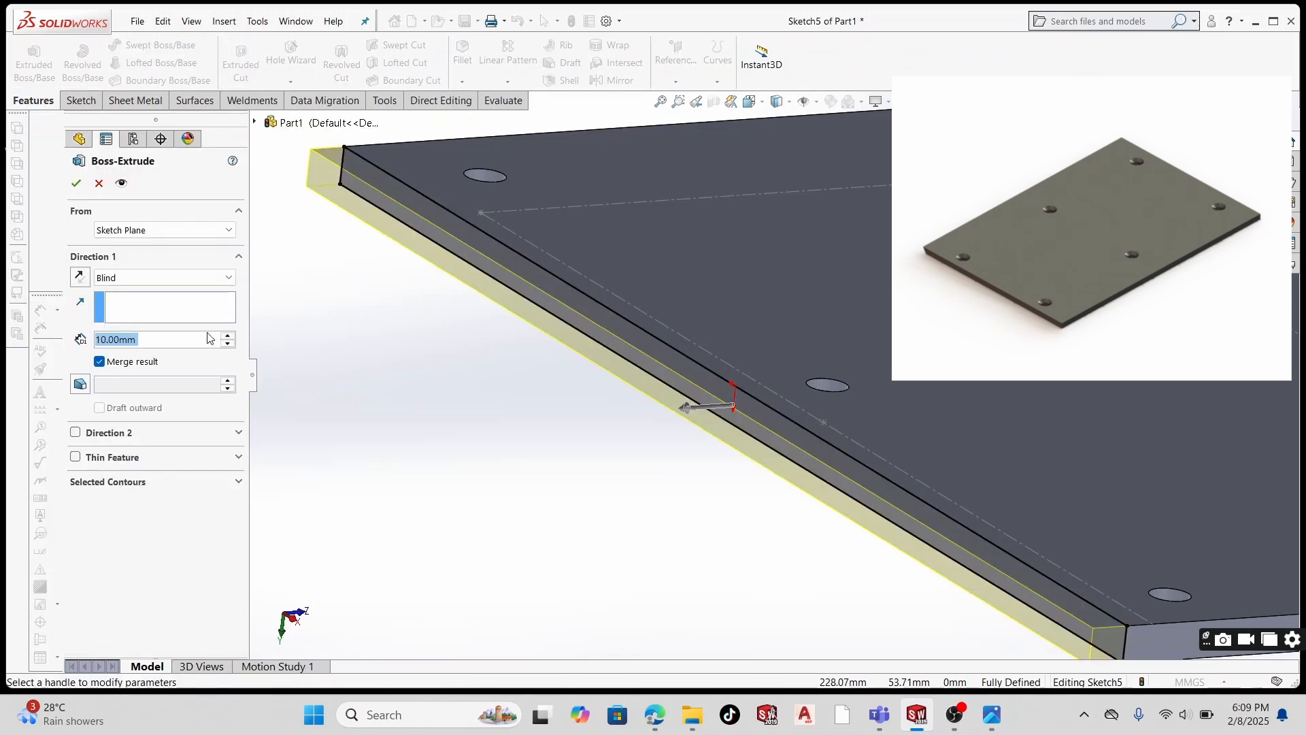
pyautogui.write('30')
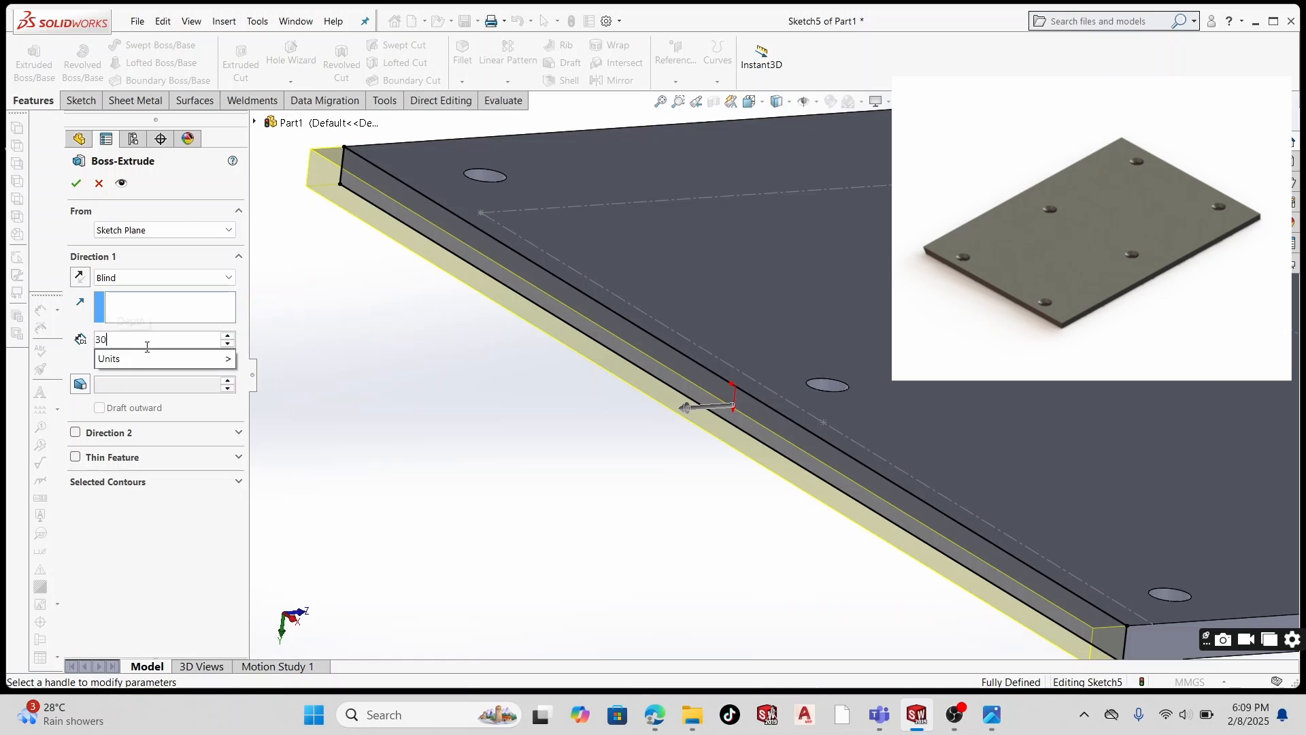
pyautogui.press('Return')
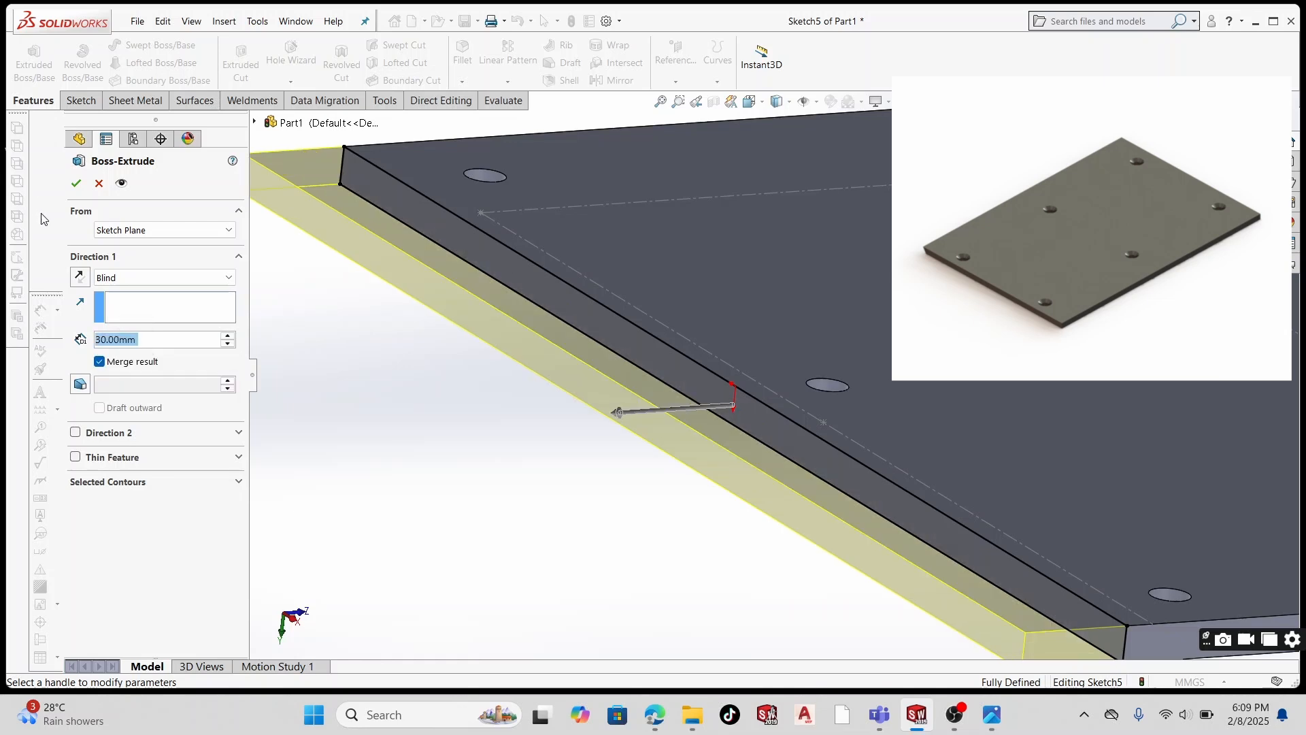
pyautogui.click(76, 183)
pyautogui.scroll(7, 544, 238)
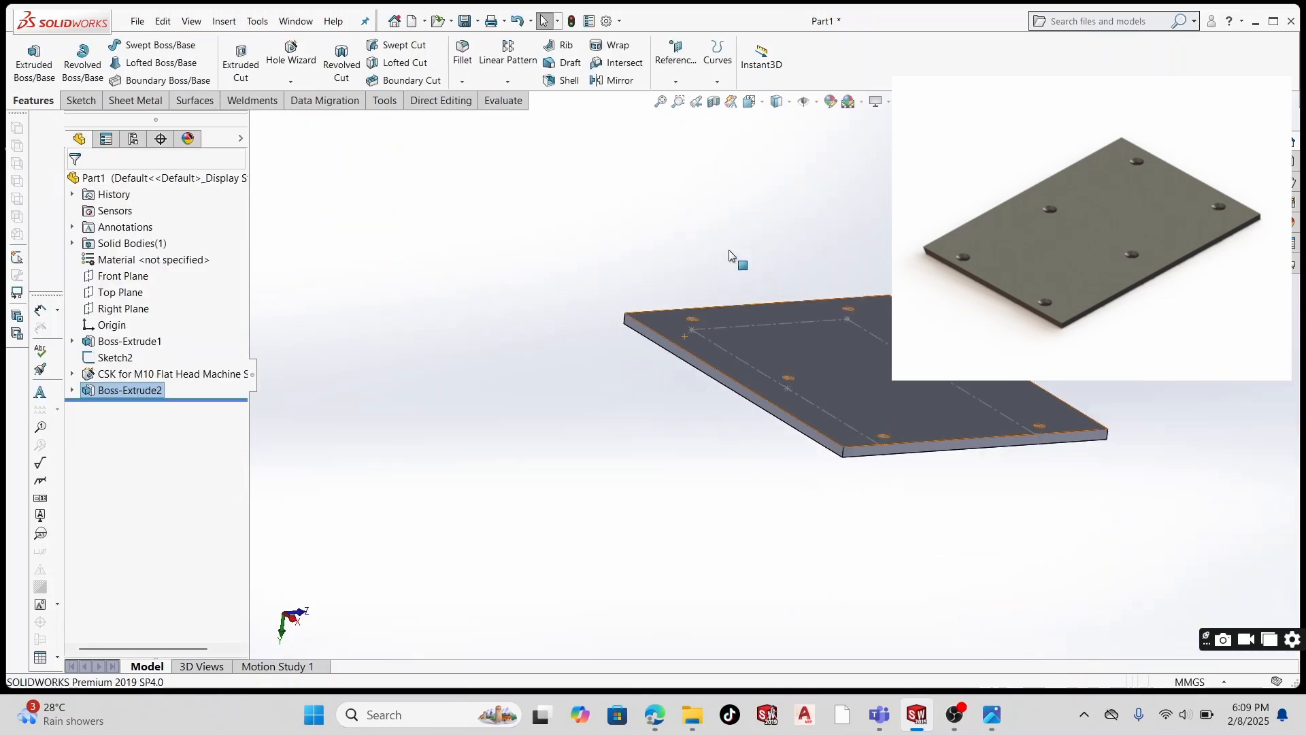
# - View the plate's short end face square-on and open a sketch on it
pyautogui.moveTo(728, 251); pyautogui.dragTo(900, 389, button='middle')
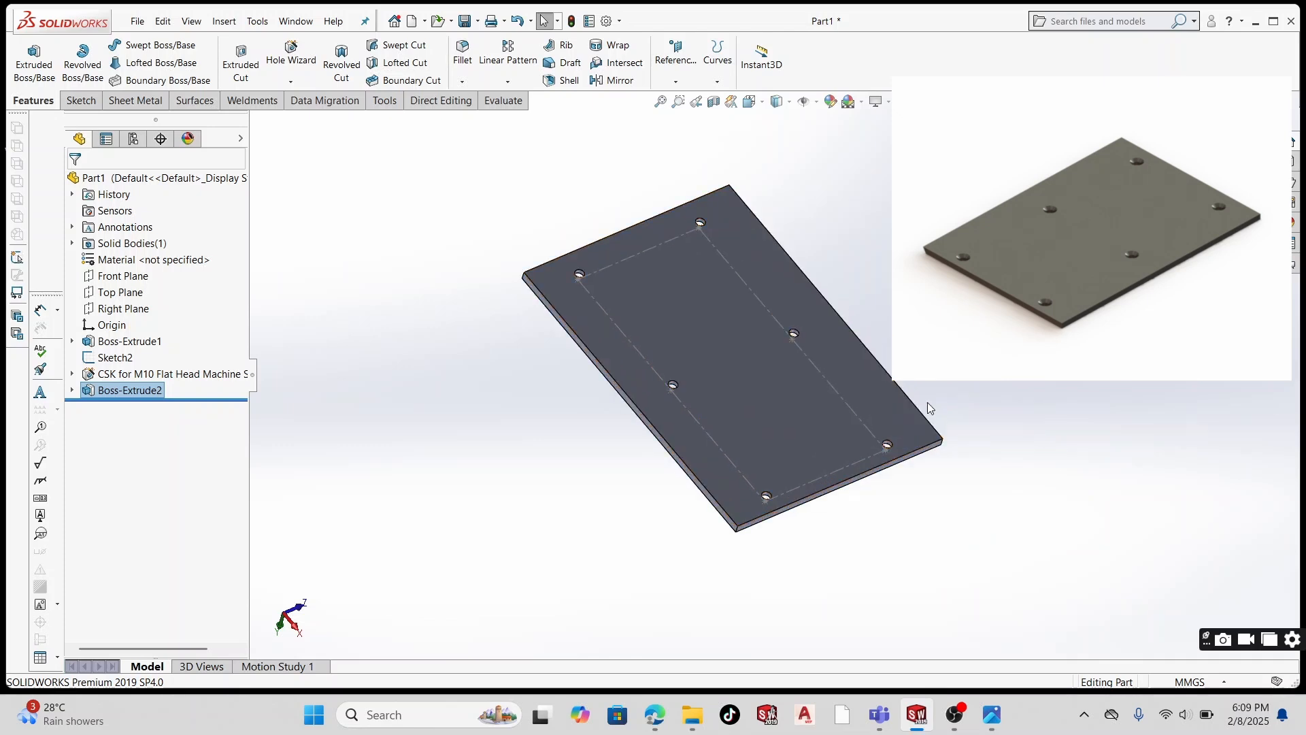
pyautogui.moveTo(928, 402); pyautogui.dragTo(855, 321, button='middle')
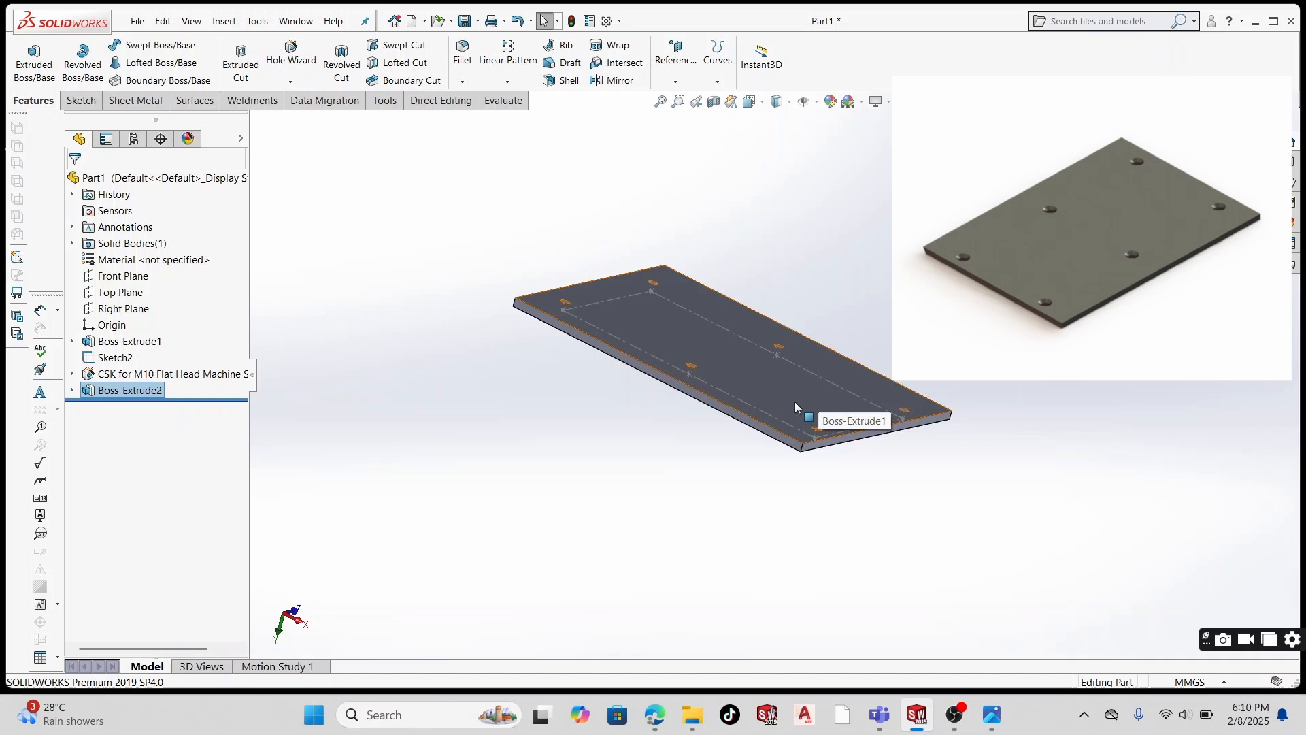
pyautogui.moveTo(835, 373); pyautogui.dragTo(858, 398, button='middle')
pyautogui.scroll(-5, 840, 370)
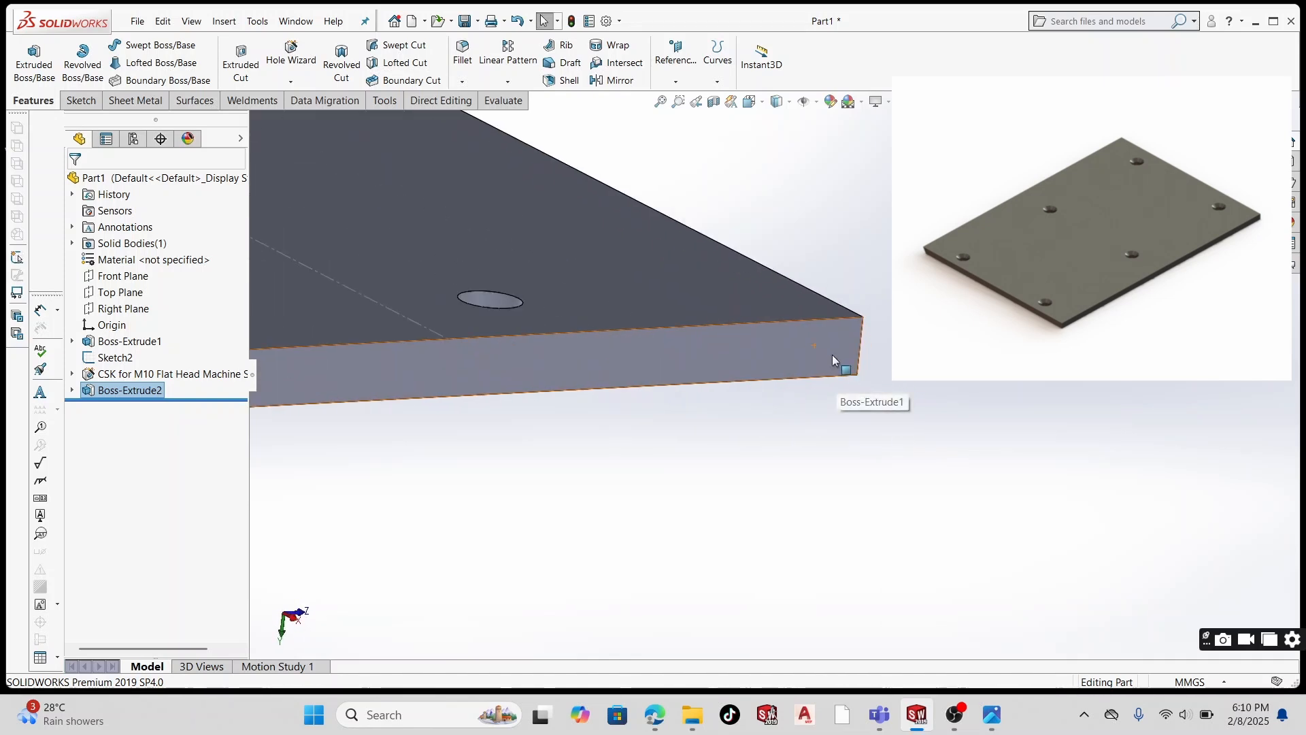
pyautogui.click(826, 352)
pyautogui.click(864, 288)
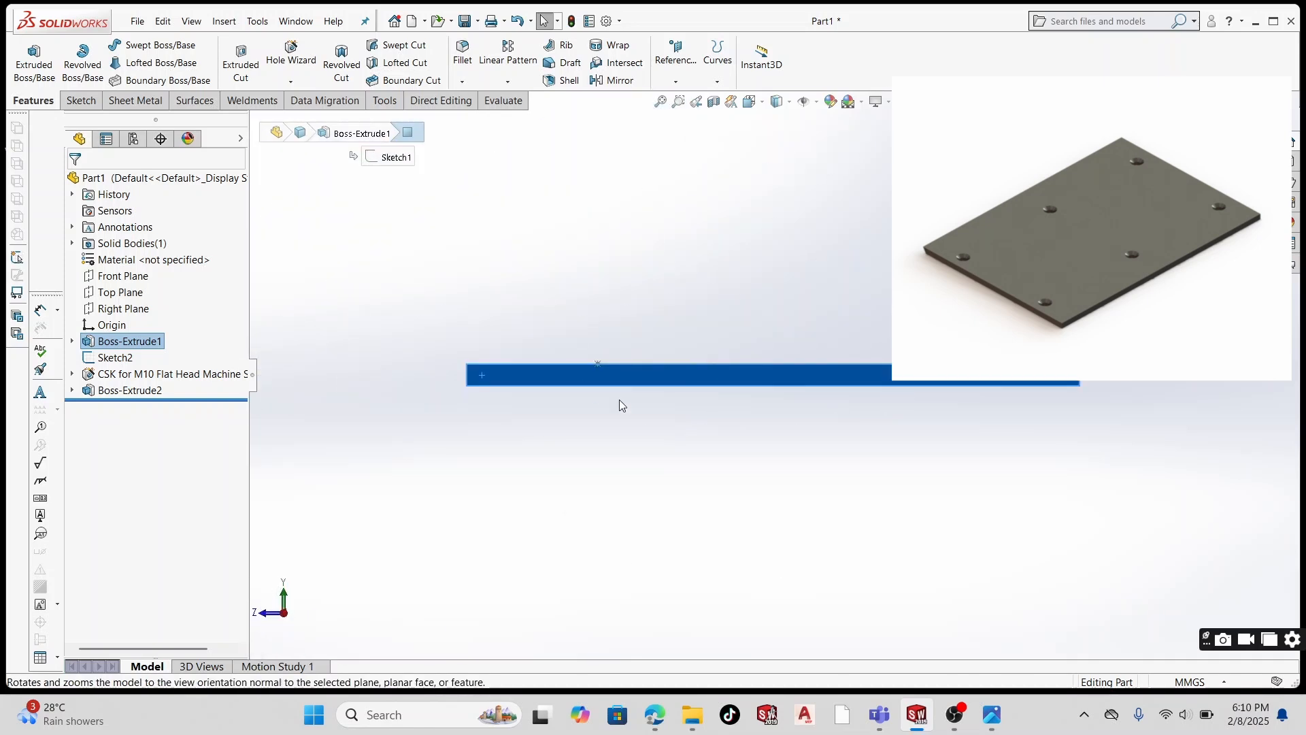
pyautogui.scroll(-3, 503, 381)
pyautogui.rightClick(433, 342)
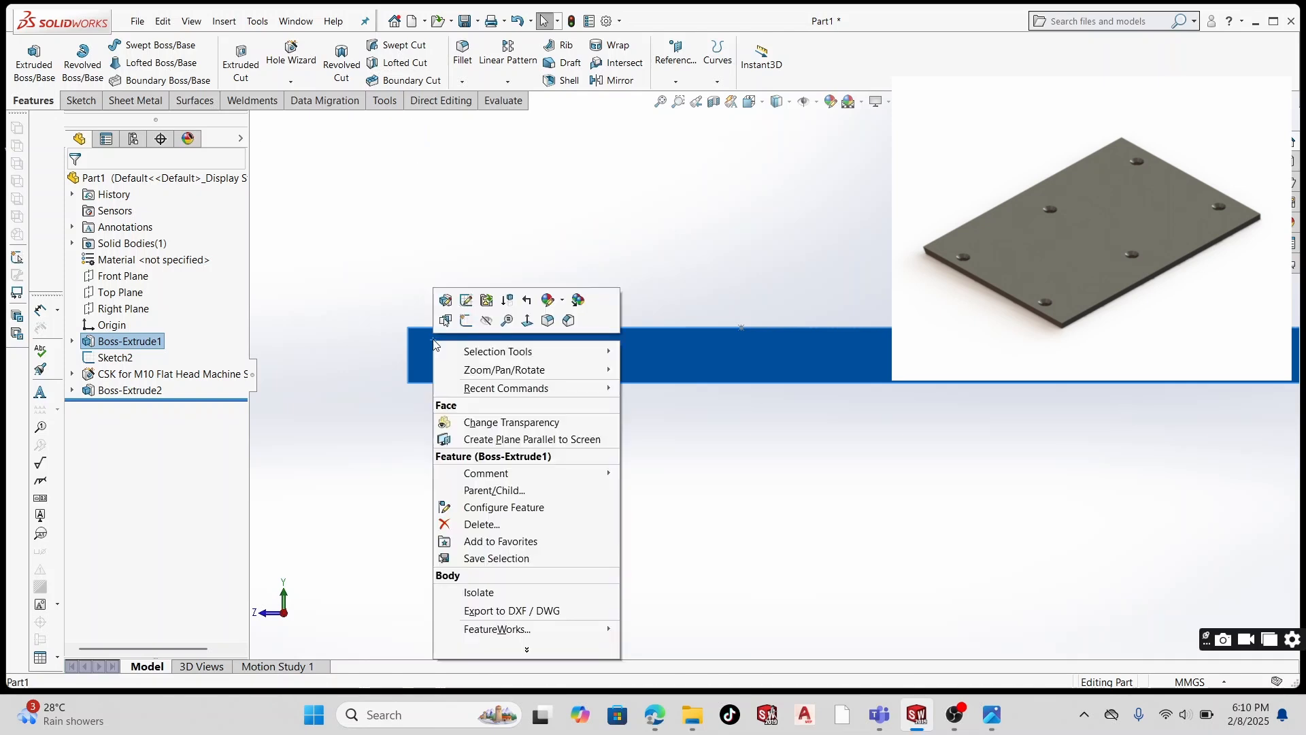
pyautogui.click(462, 319)
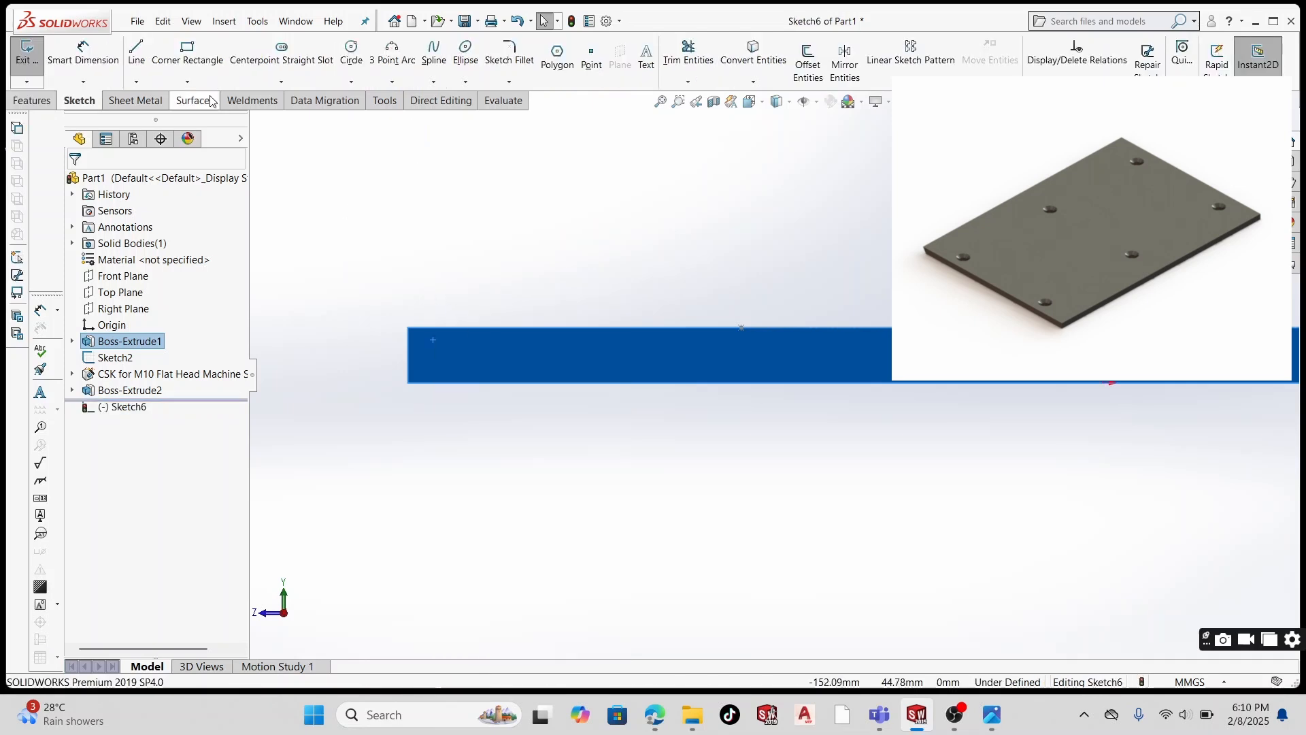
# - Sketch a closed right triangle in the end face's corner, 10 mm high and about 5.4 mm wide along the lower edge
pyautogui.click(136, 53)
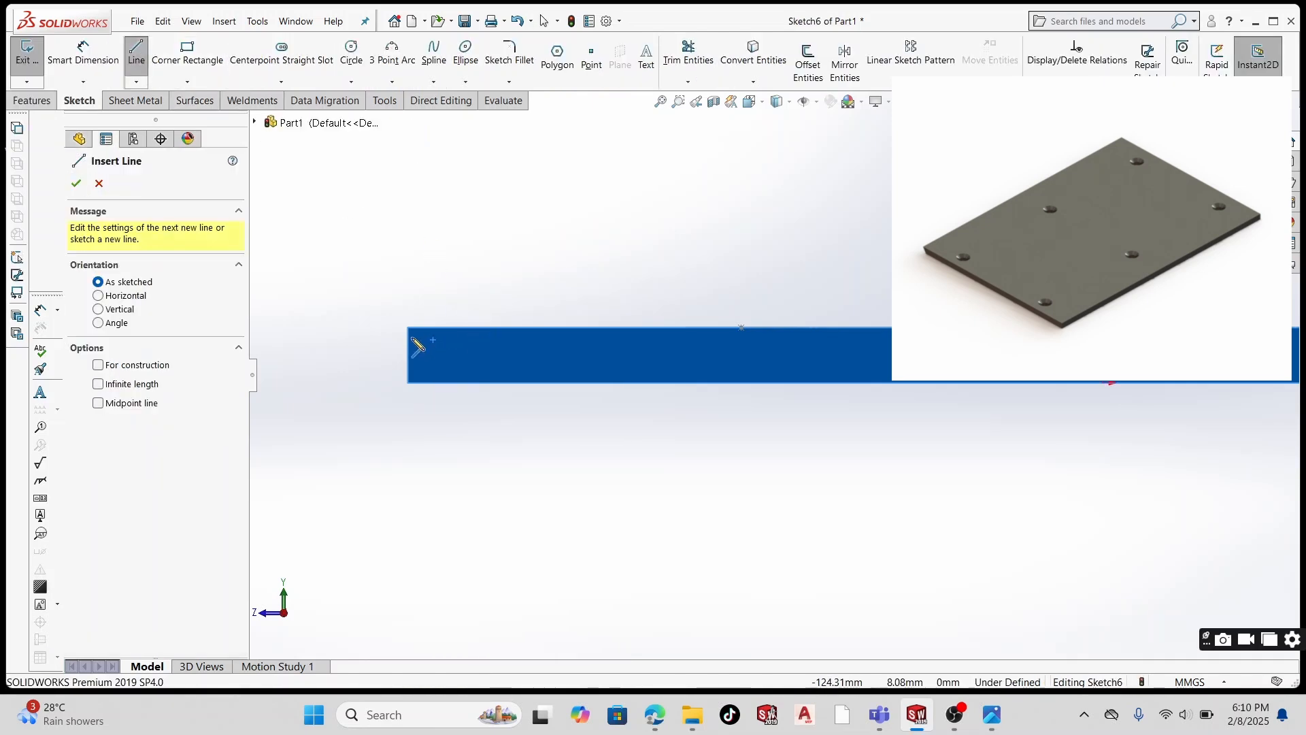
pyautogui.scroll(-5, 411, 336)
pyautogui.click(581, 336)
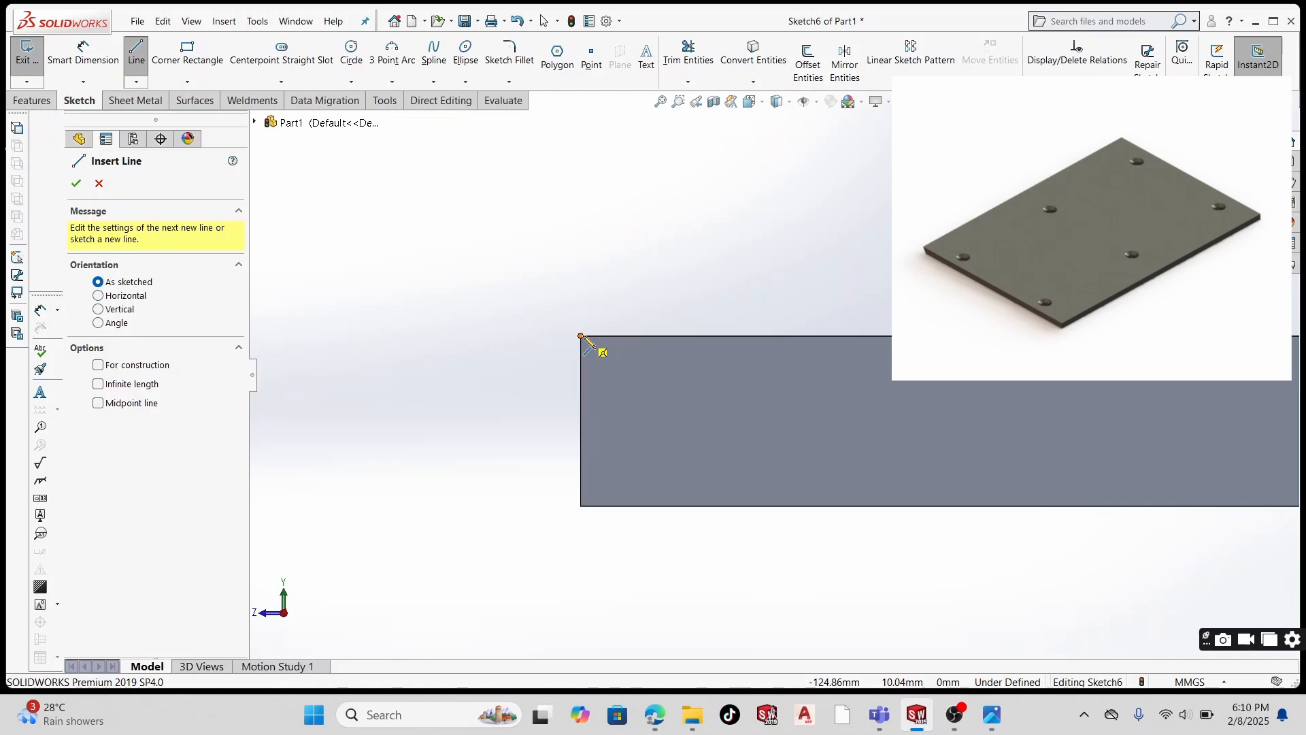
pyautogui.click(673, 505)
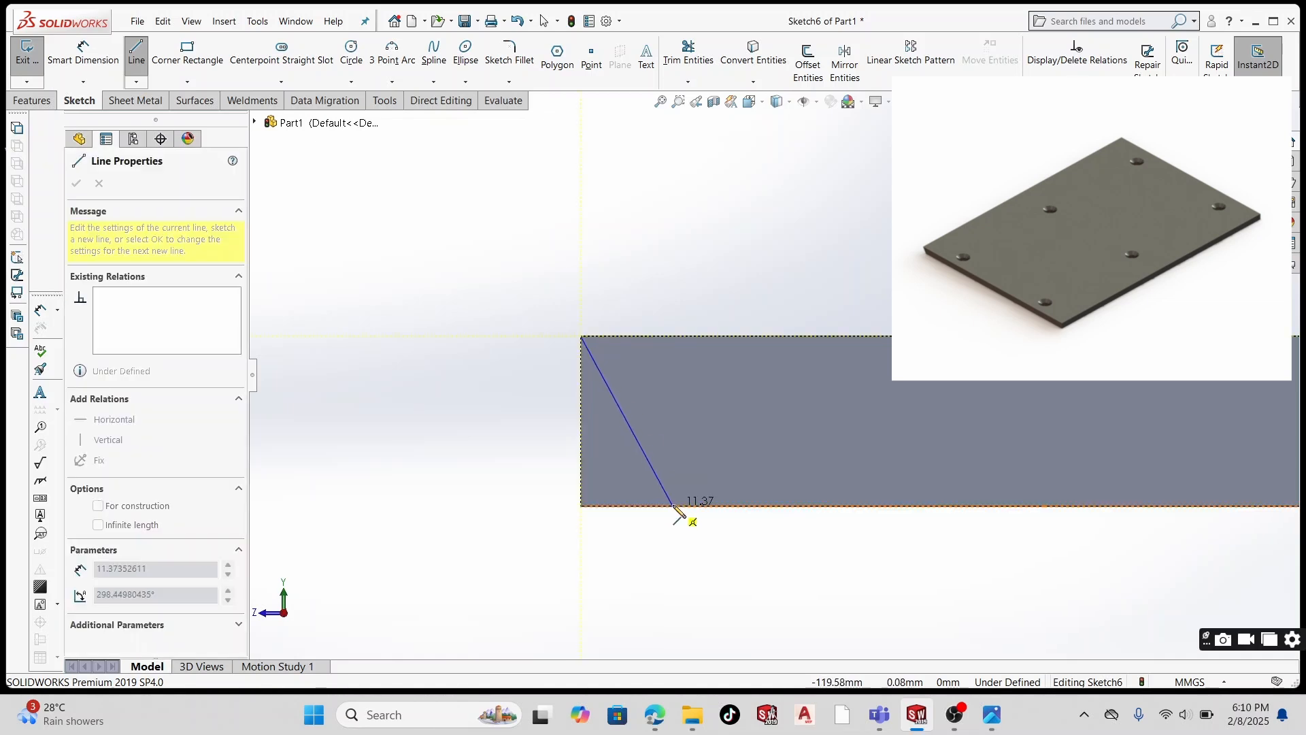
pyautogui.click(581, 505)
pyautogui.click(580, 335)
pyautogui.rightClick(580, 335)
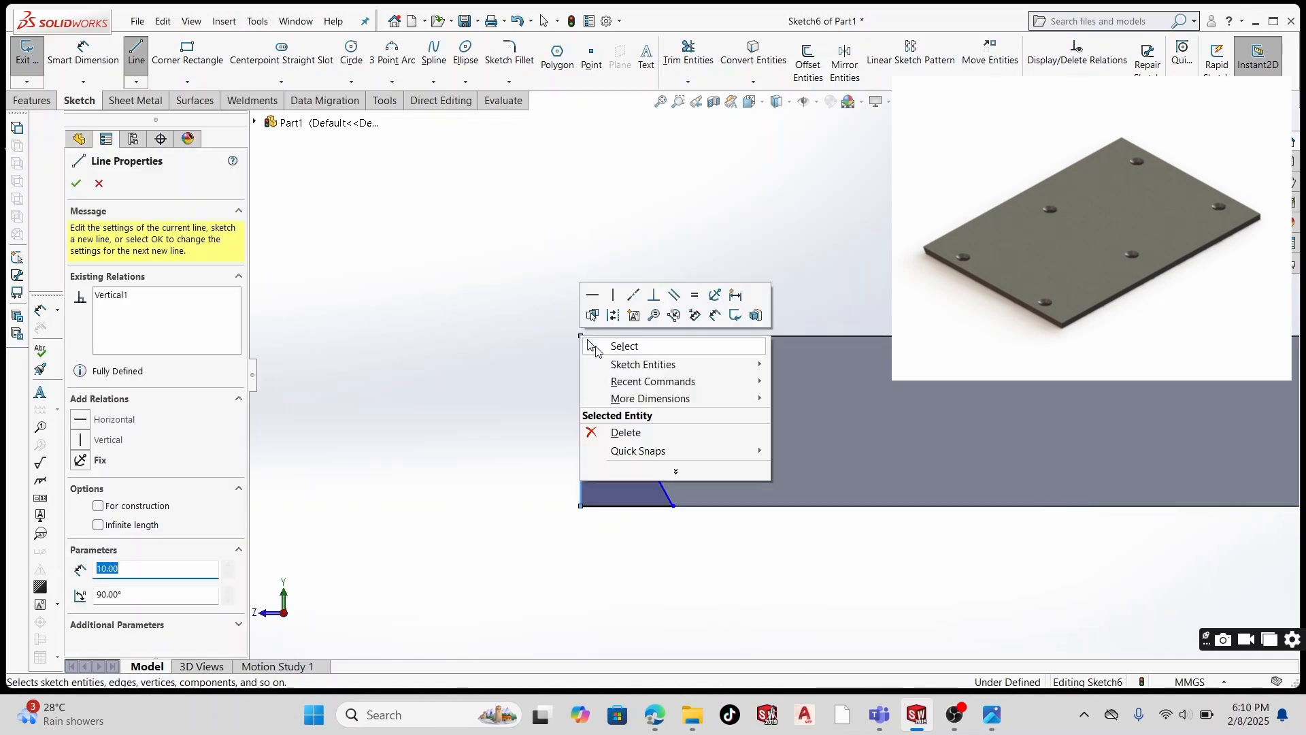
pyautogui.click(596, 346)
# - Dimension the angle between the triangle's slanted line and its base line as 60°
pyautogui.click(96, 64)
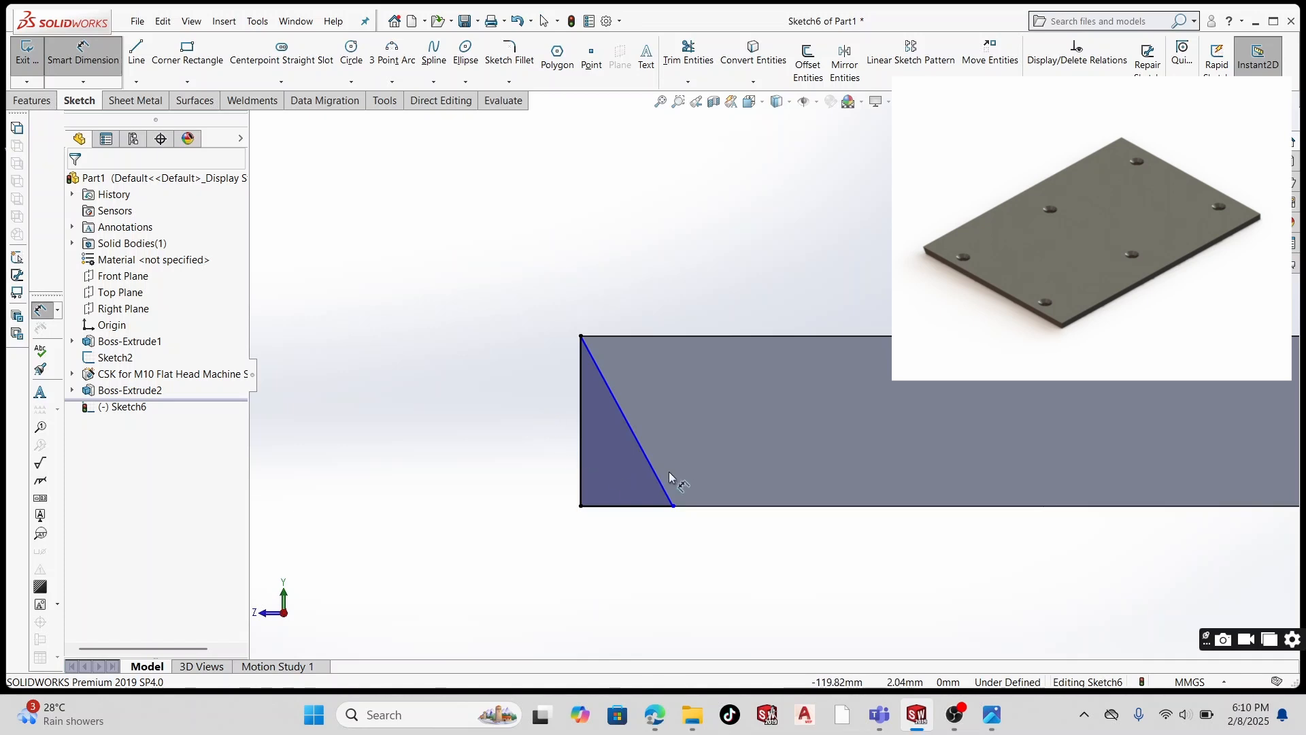
pyautogui.click(662, 480)
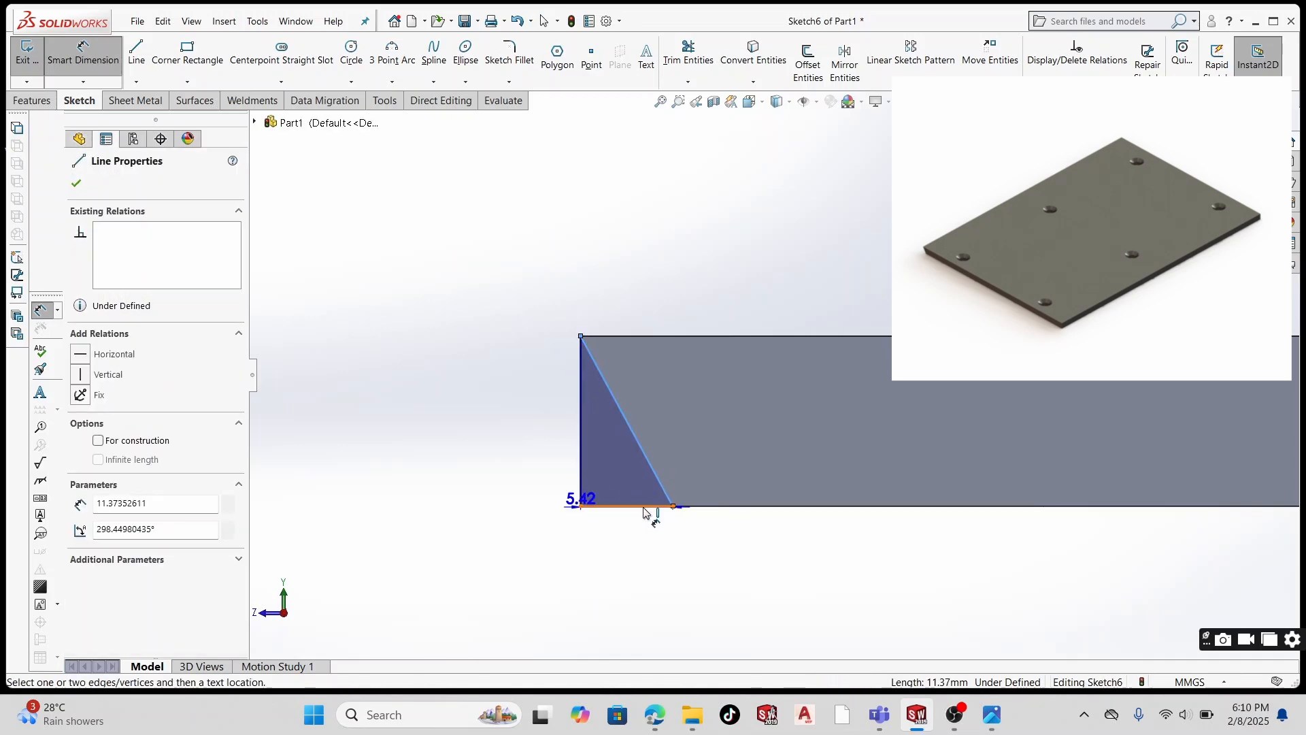
pyautogui.click(651, 506)
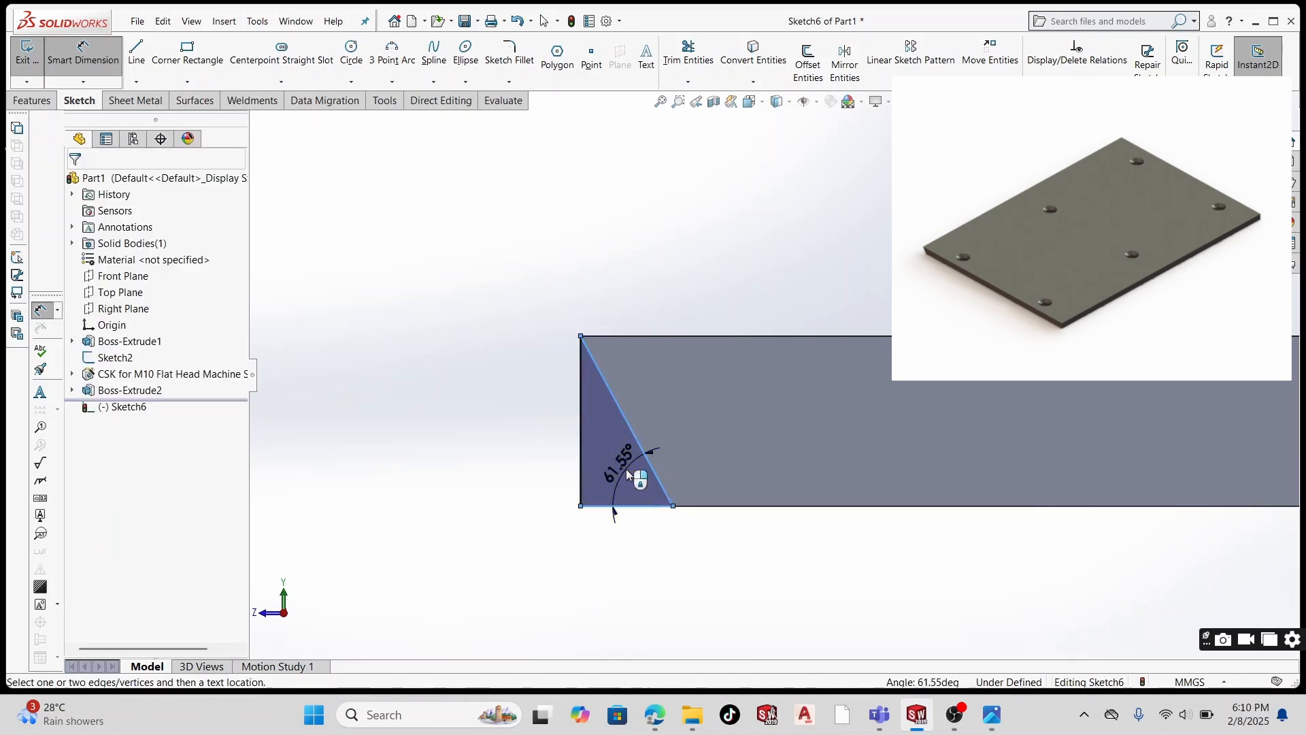
pyautogui.click(627, 474)
pyautogui.write('6')
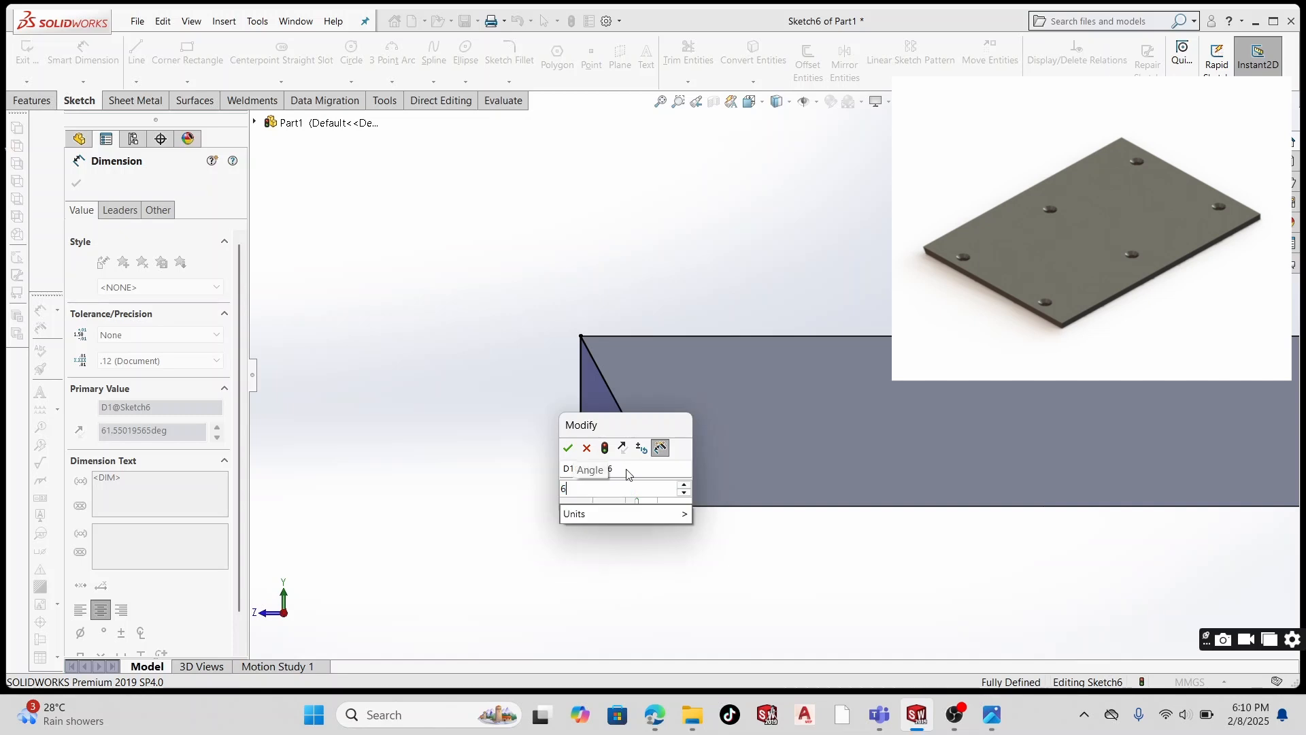
pyautogui.write('0')
pyautogui.press('Return')
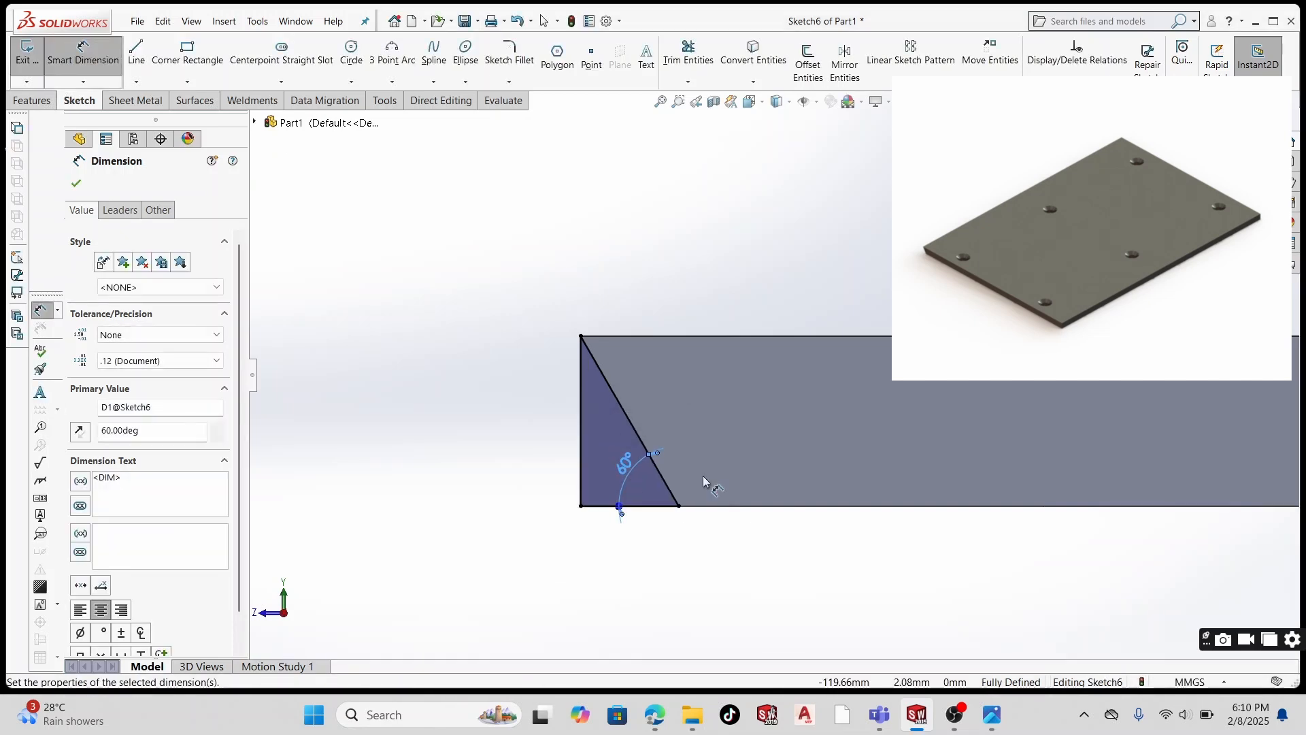
# - Cut the triangular profile along the plate's long side with an Extruded Cut set to Through All
pyautogui.moveTo(703, 475); pyautogui.dragTo(834, 489, button='middle')
pyautogui.scroll(3, 824, 399)
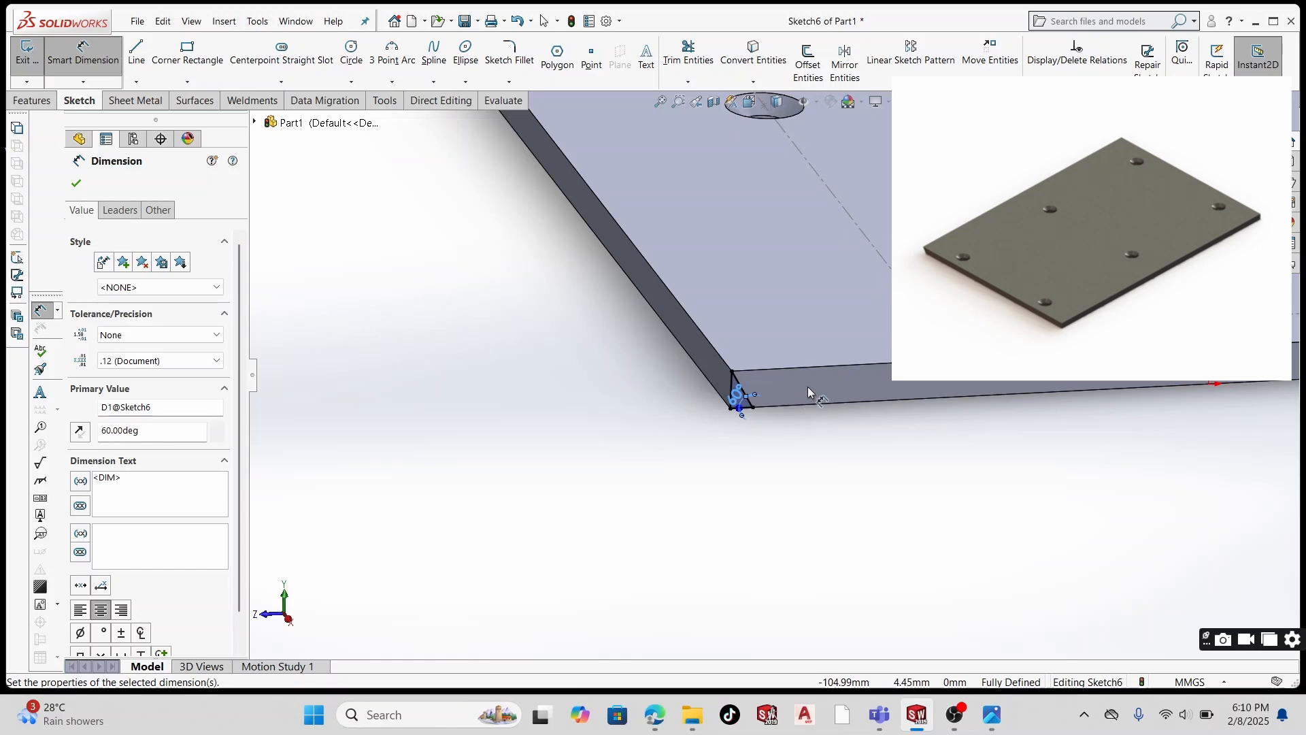
pyautogui.click(33, 100)
pyautogui.click(231, 60)
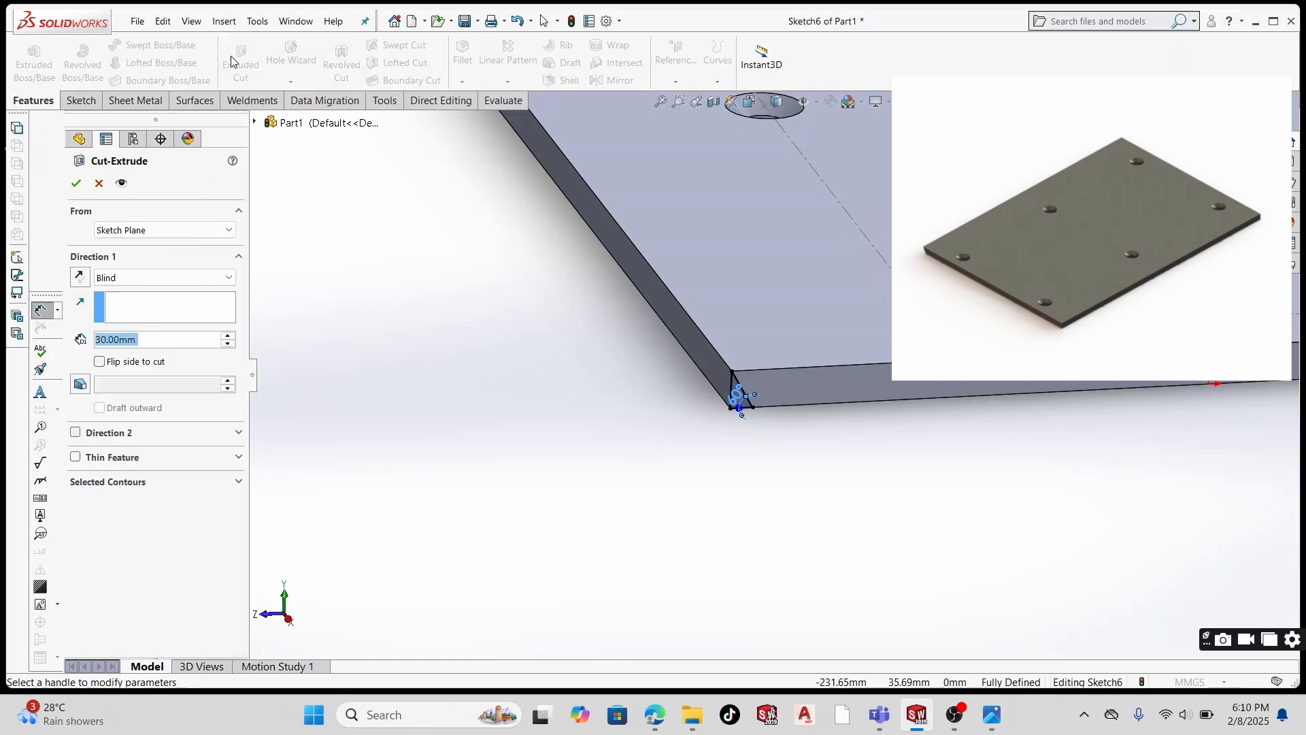
pyautogui.click(104, 276)
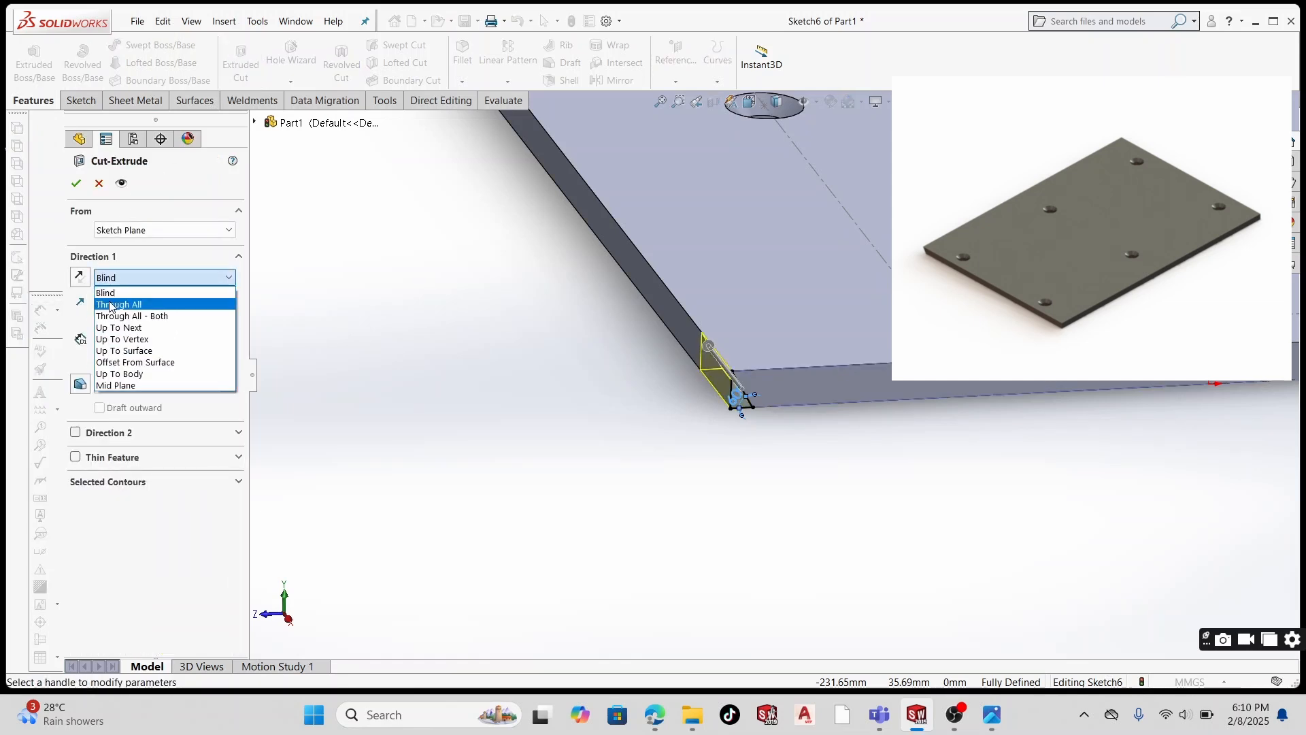
pyautogui.click(113, 302)
pyautogui.click(76, 183)
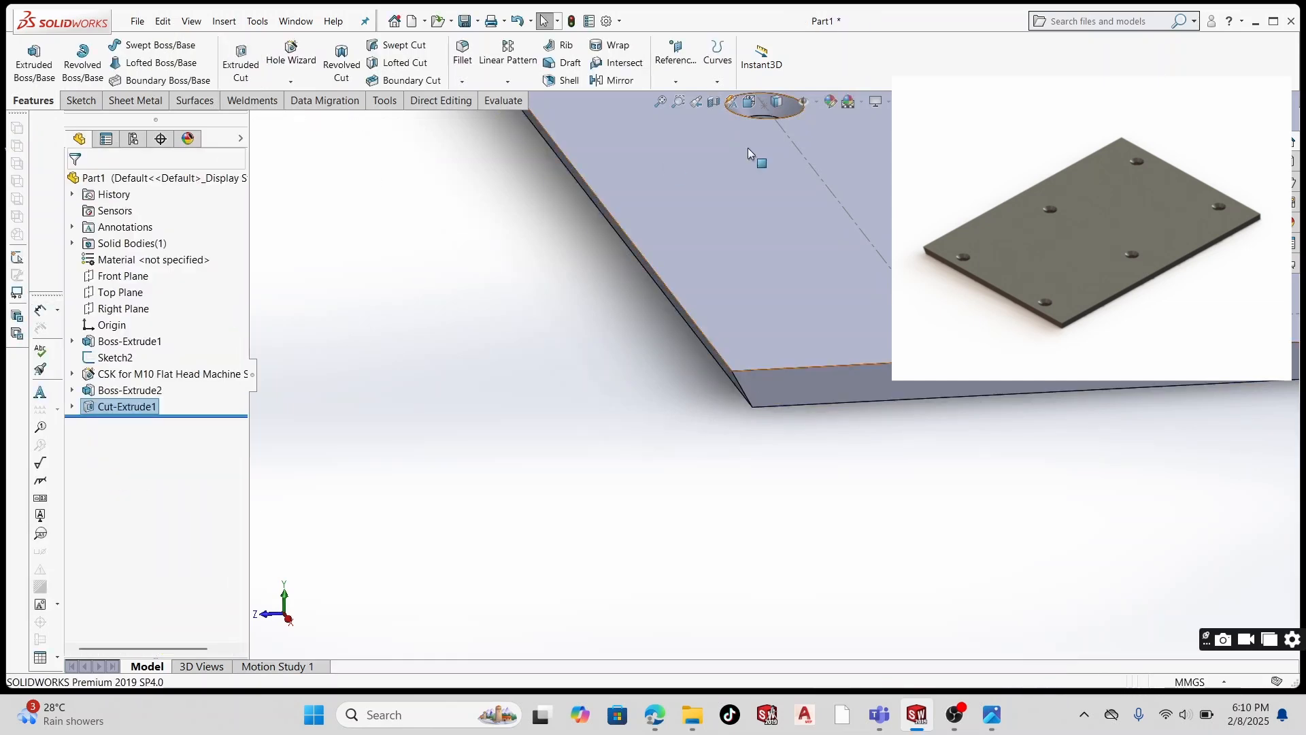
# - Hide the construction sketch lines on the plate's top face and review the whole part
pyautogui.scroll(5, 748, 148)
pyautogui.scroll(-3, 830, 306)
pyautogui.moveTo(806, 369); pyautogui.dragTo(862, 364, button='middle')
pyautogui.scroll(-4, 861, 364)
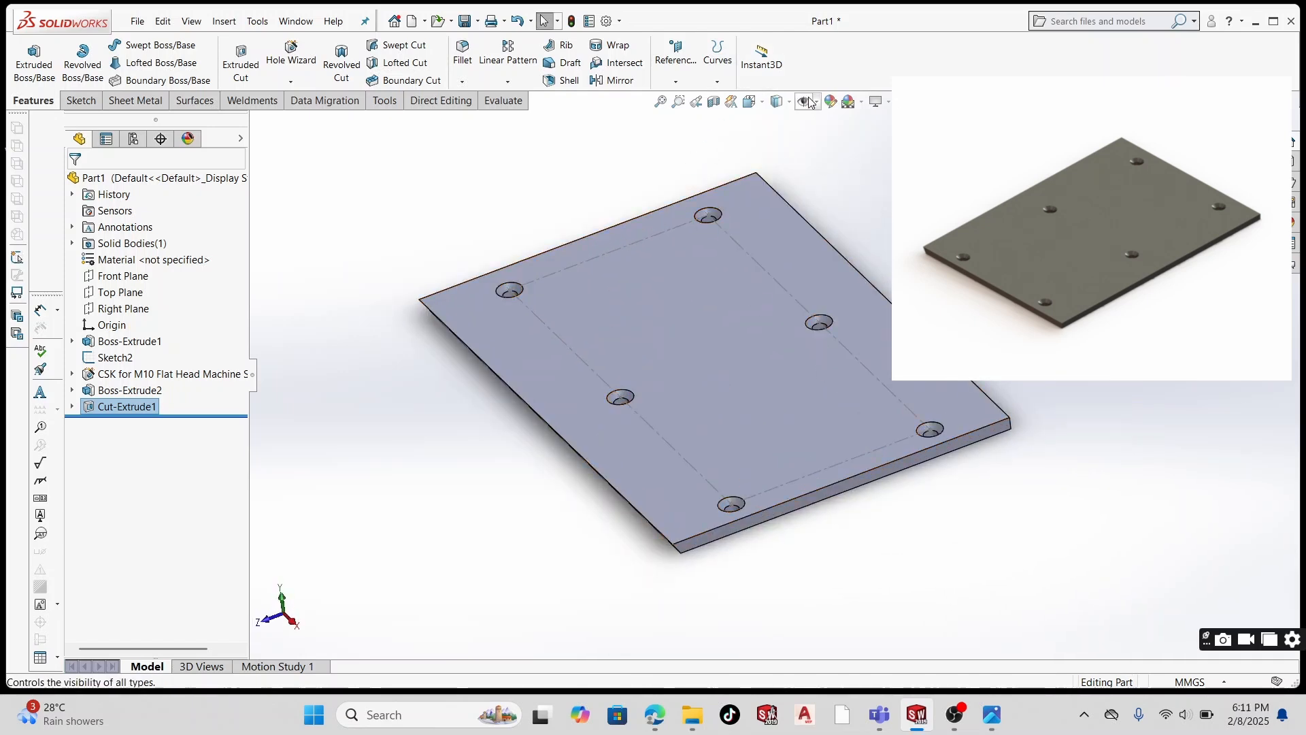
pyautogui.moveTo(793, 358); pyautogui.dragTo(819, 344, button='middle')
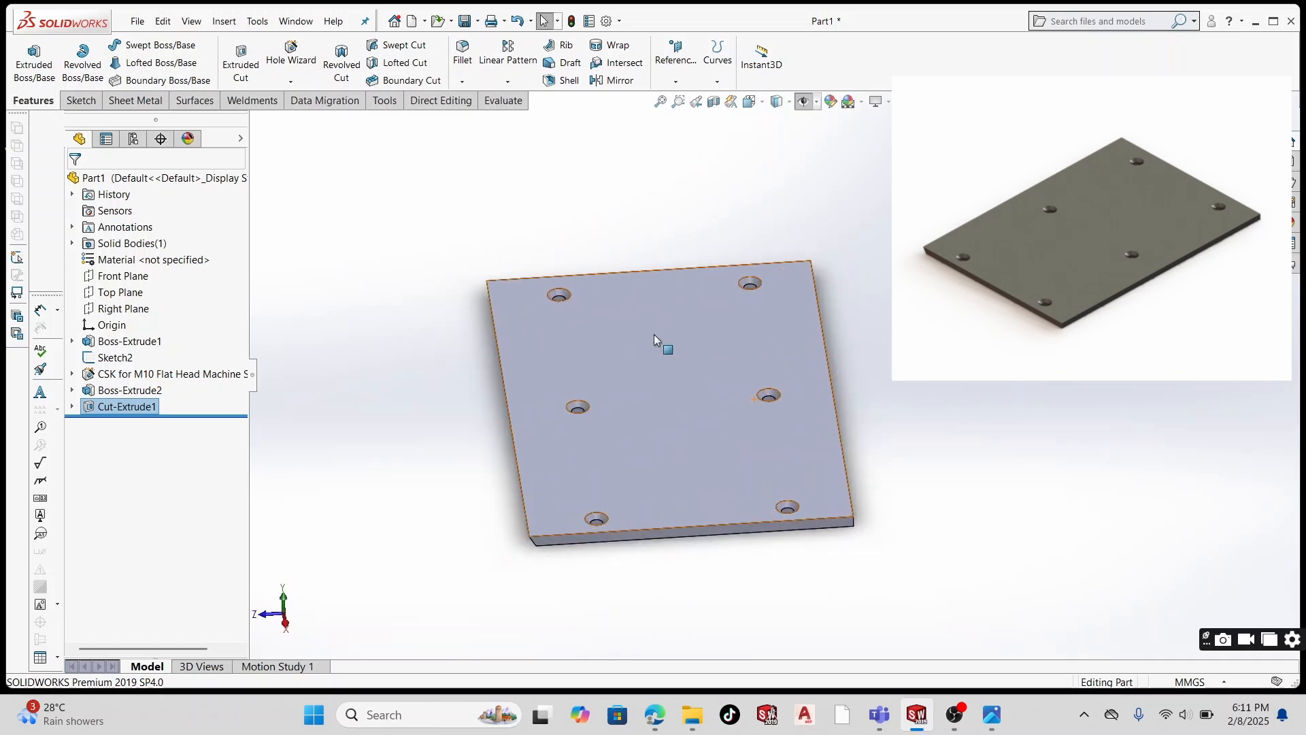